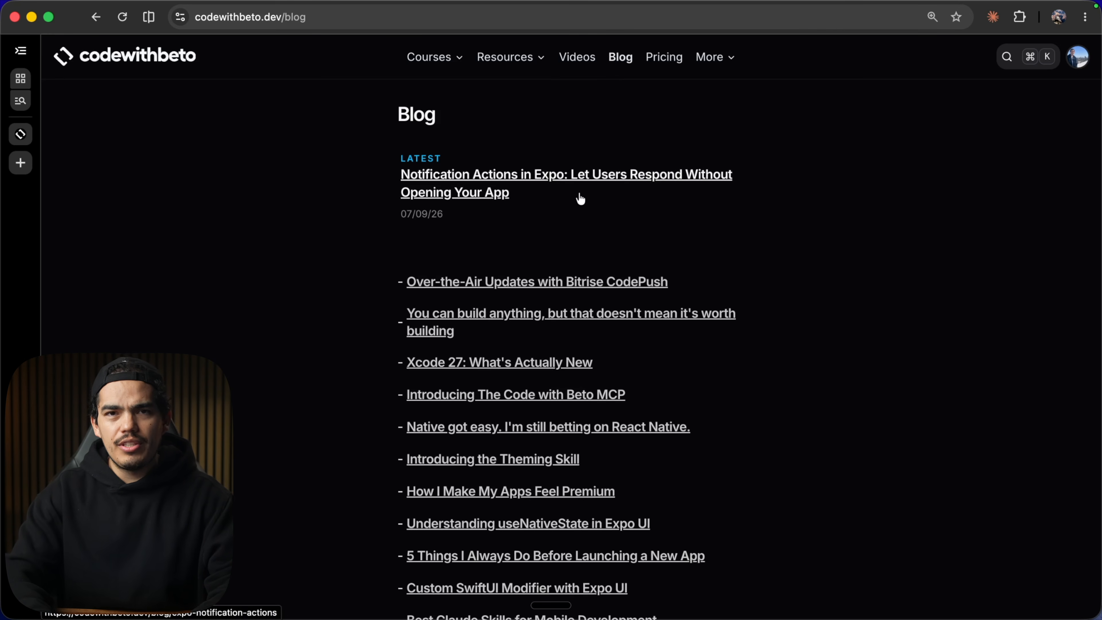
# Search the blog for "best sk", open the Best Claude Skills for Mobile Development post and read its ASO Audit section.
pyautogui.press('super+k')
pyautogui.write('best ski')
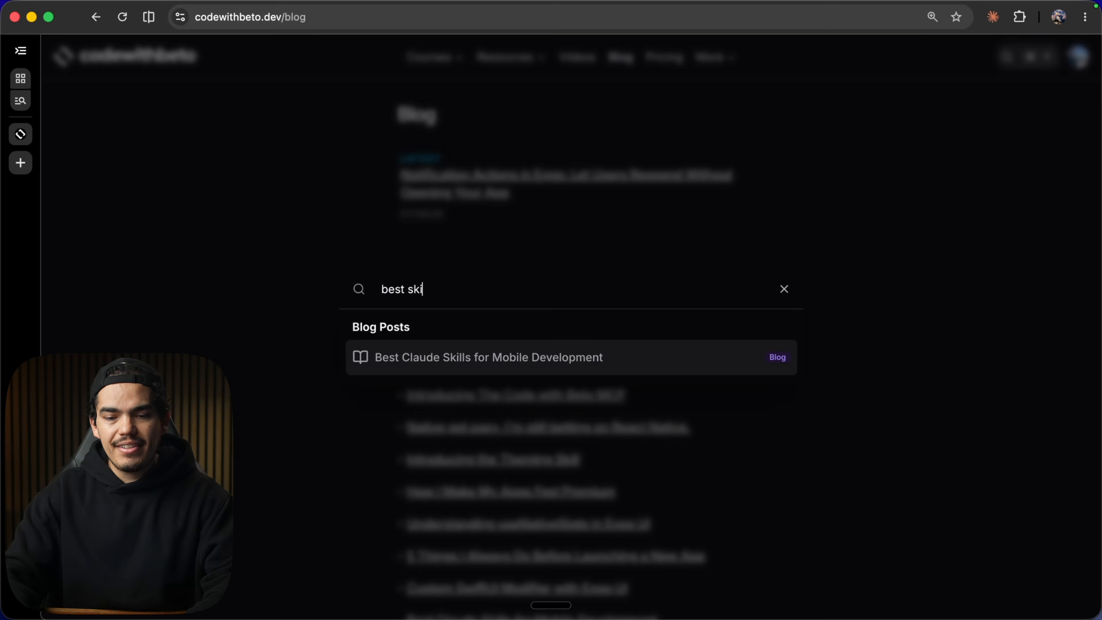
pyautogui.press('Return')
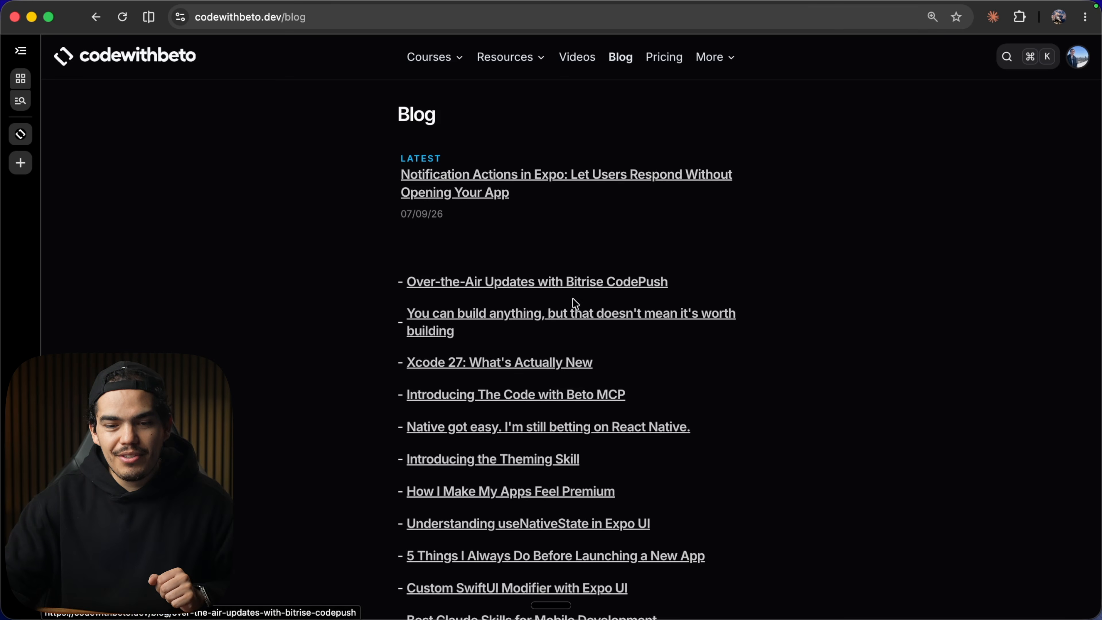
pyautogui.scroll(-2, 564, 304)
pyautogui.scroll(-5, 536, 333)
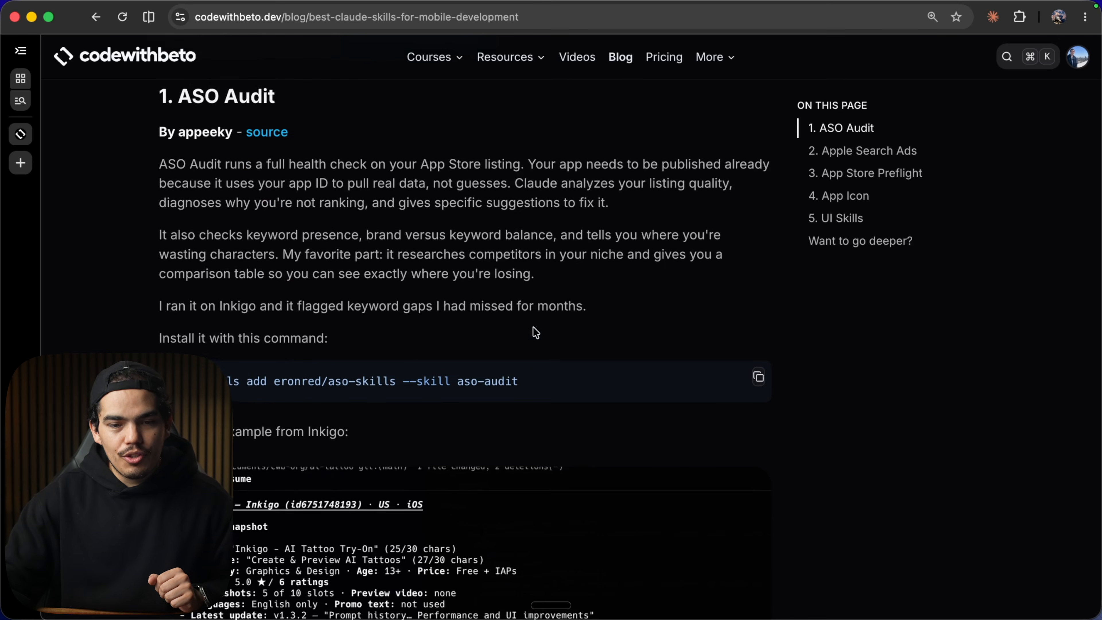
pyautogui.scroll(-2, 424, 368)
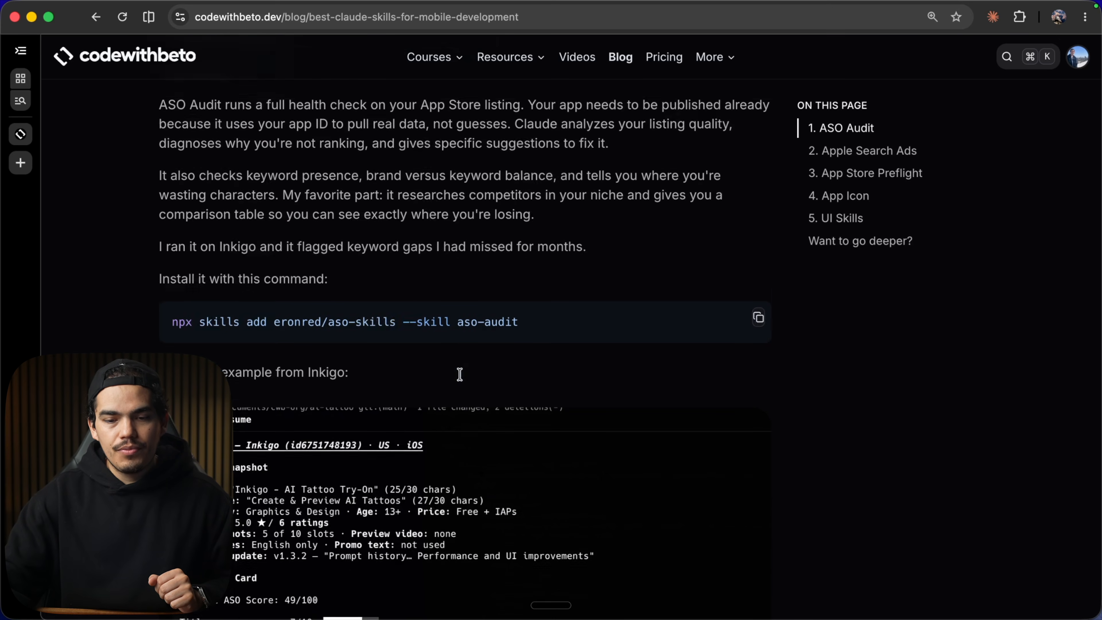
pyautogui.scroll(-4, 671, 303)
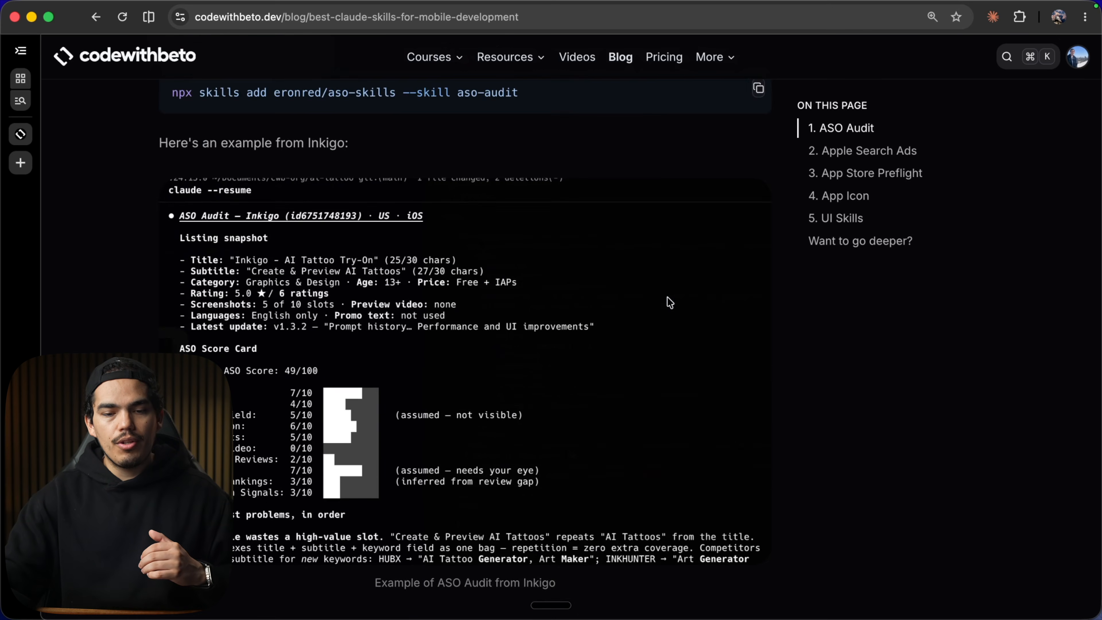
pyautogui.scroll(8, 670, 303)
pyautogui.scroll(-2, 670, 303)
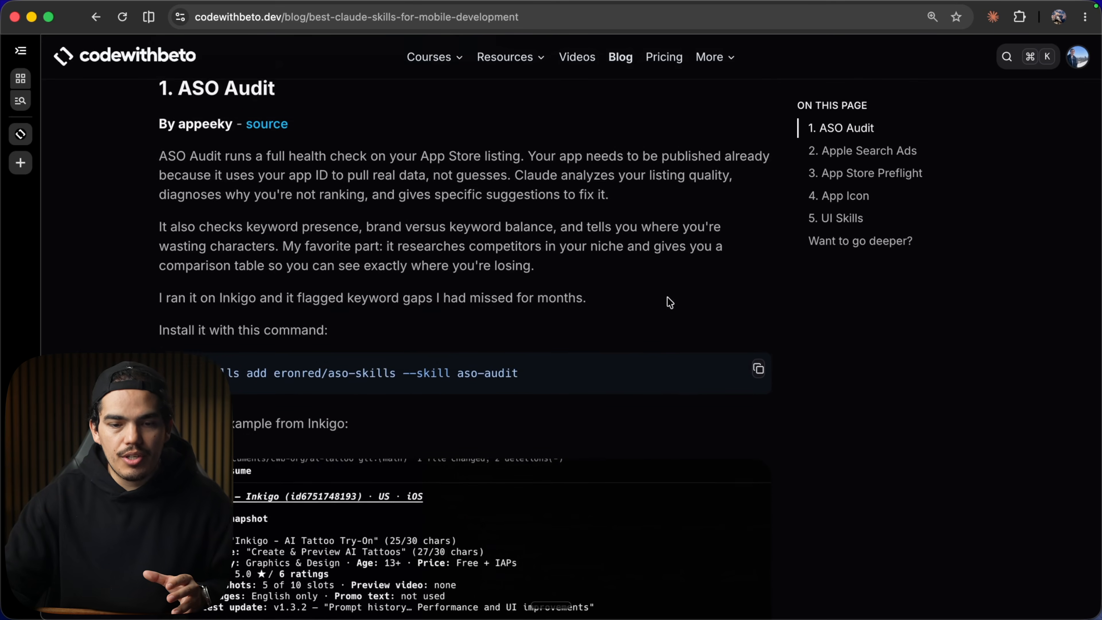
pyautogui.scroll(-6, 670, 302)
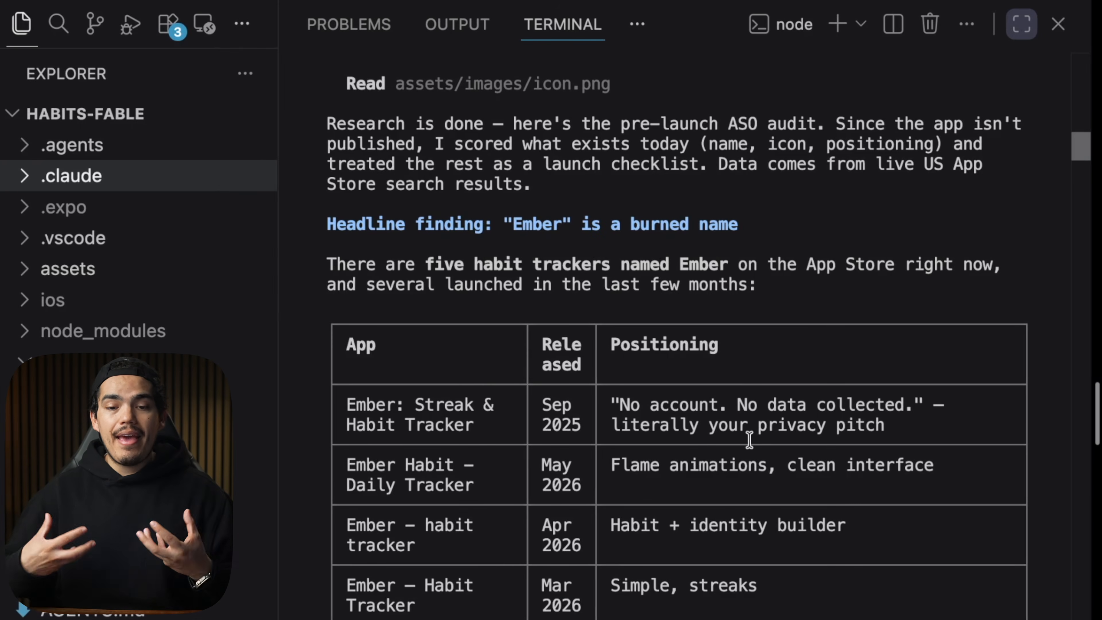
# Scroll through the pre-launch ASO audit and name research results in the terminal output.
pyautogui.scroll(-1, 665, 369)
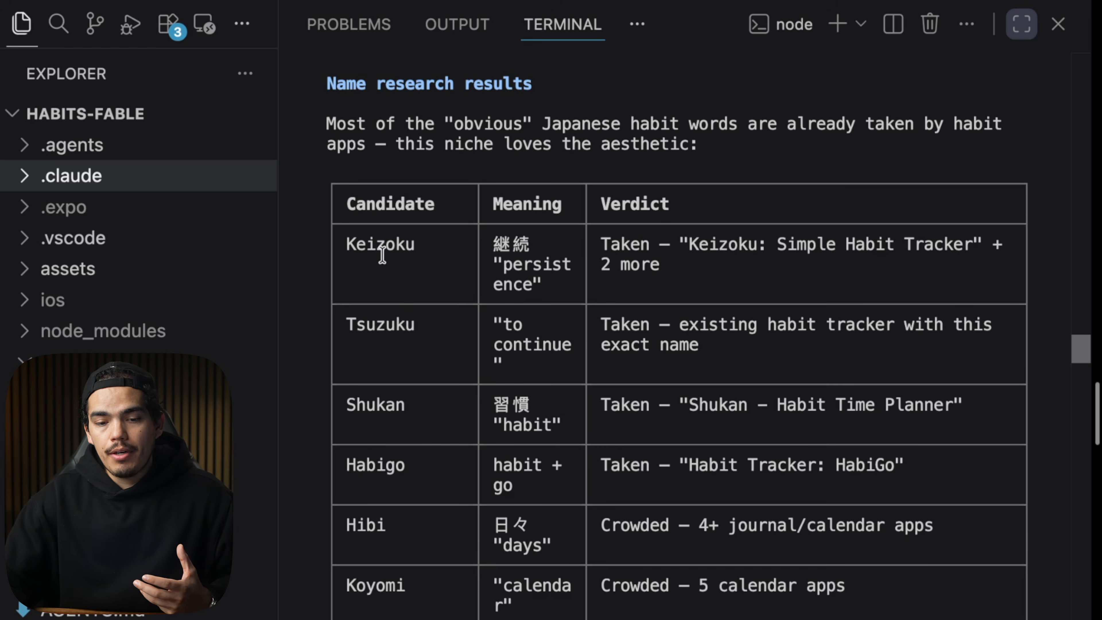
pyautogui.scroll(-1, 423, 357)
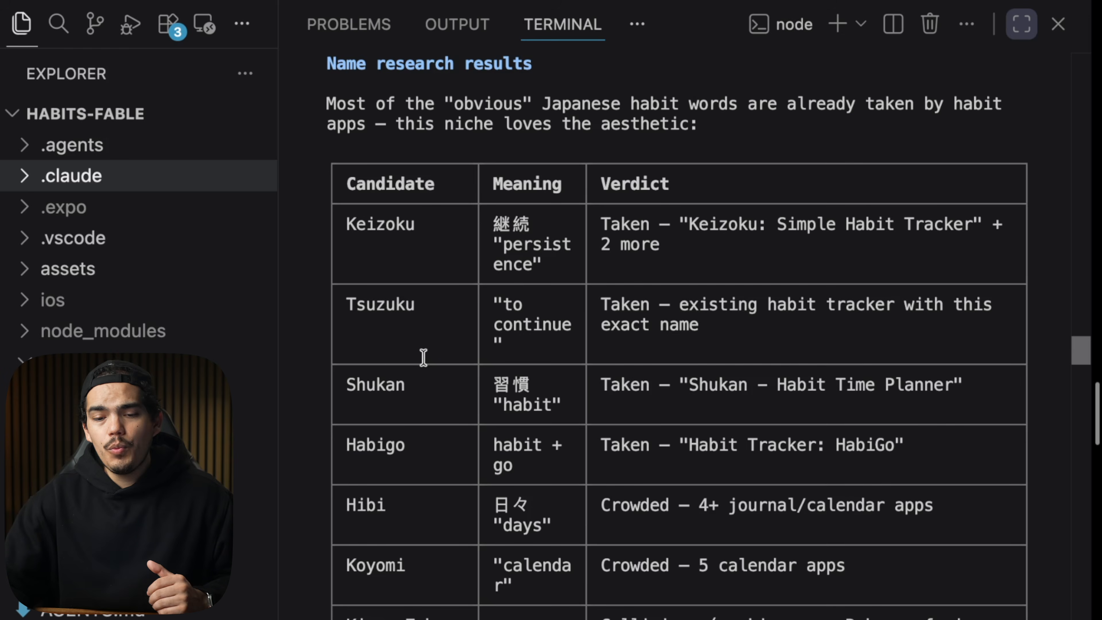
pyautogui.scroll(-1, 423, 358)
pyautogui.scroll(-10, 423, 357)
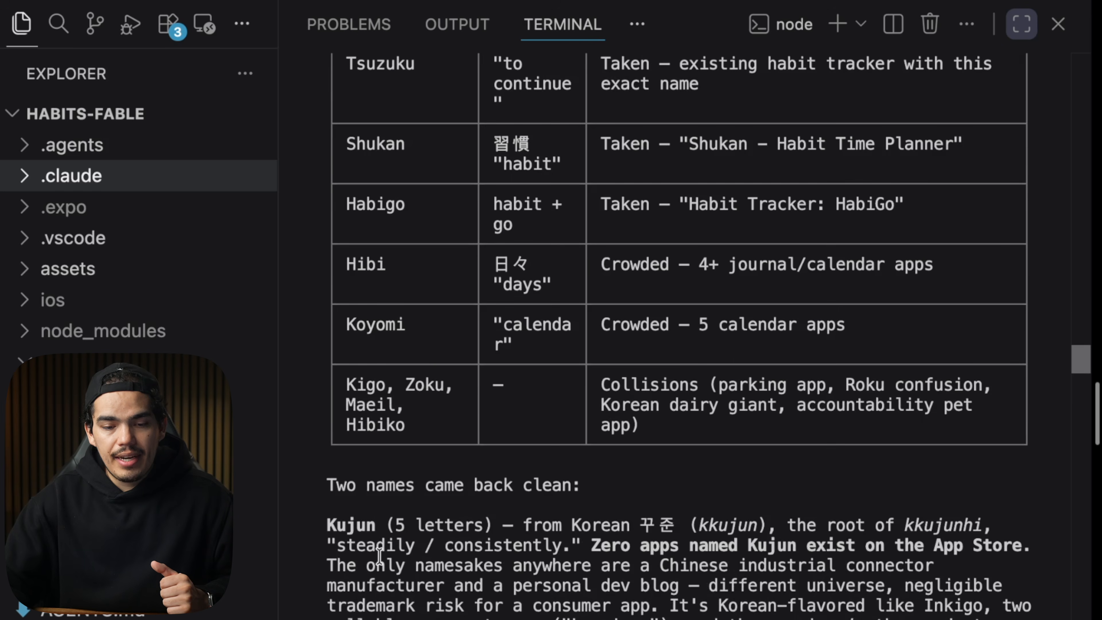
pyautogui.doubleClick(354, 533)
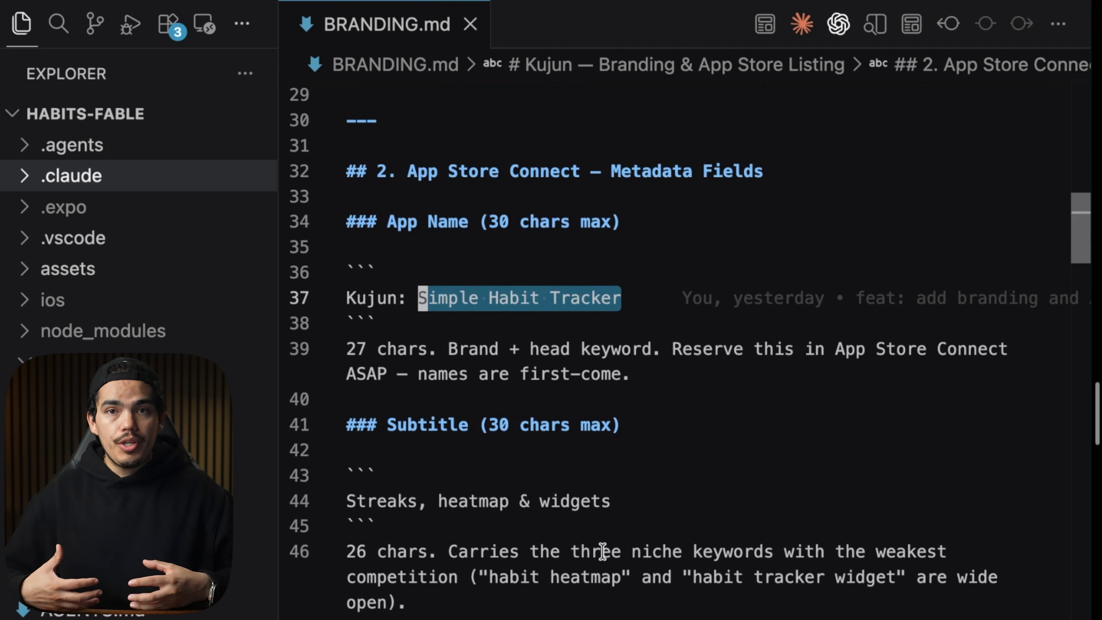
# Open app.json and review the app name and the iOS bundle identifier lines.
pyautogui.press('super+p')
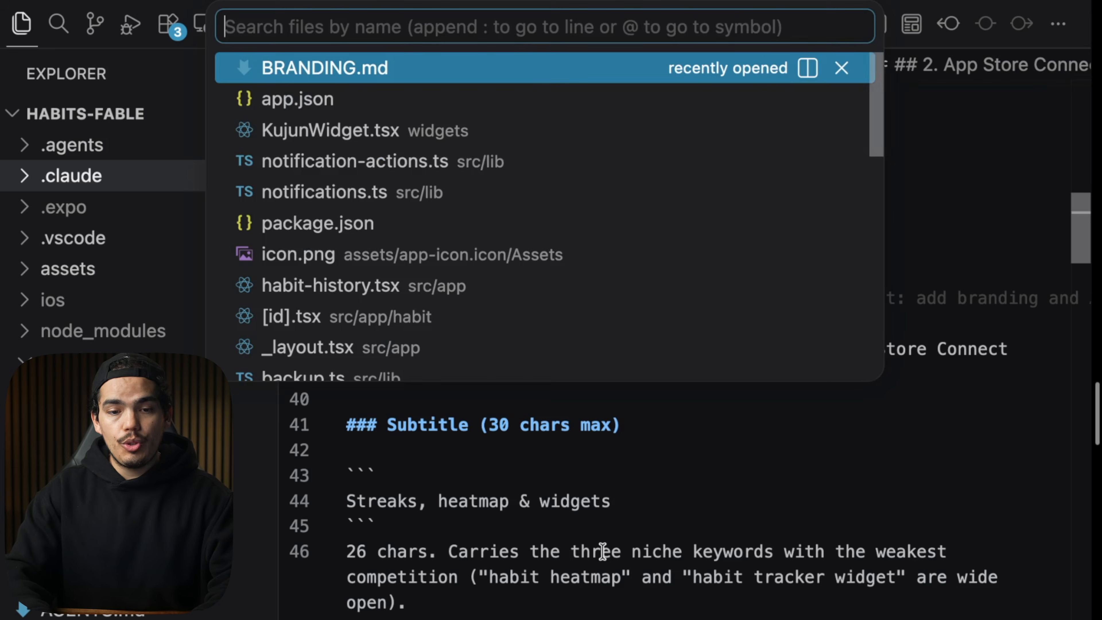
pyautogui.write('ap')
pyautogui.press('Return')
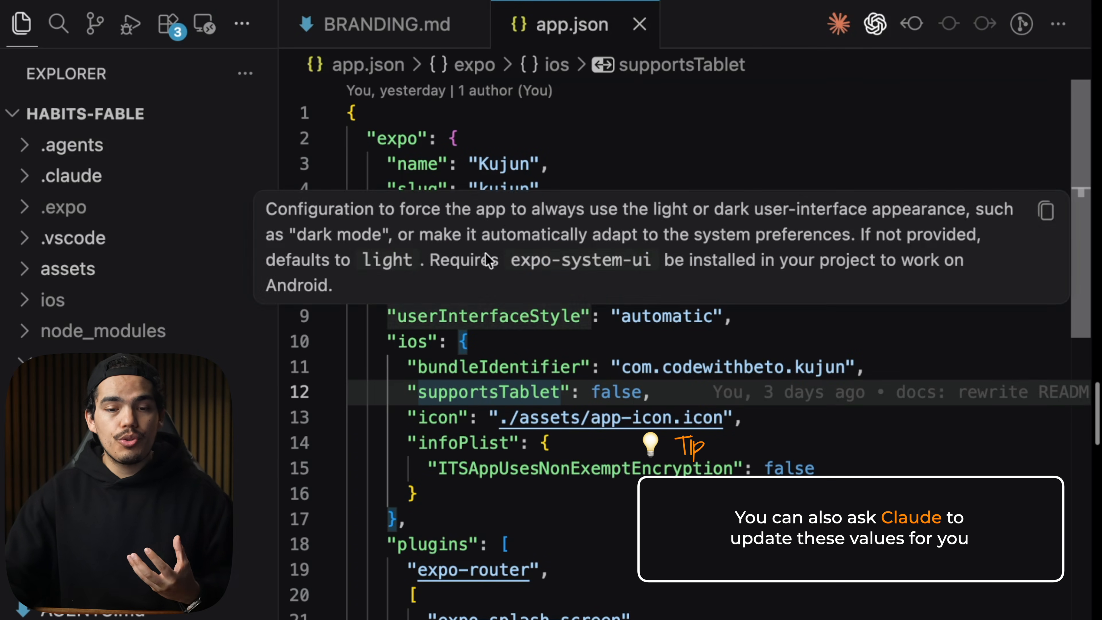
pyautogui.click(417, 161)
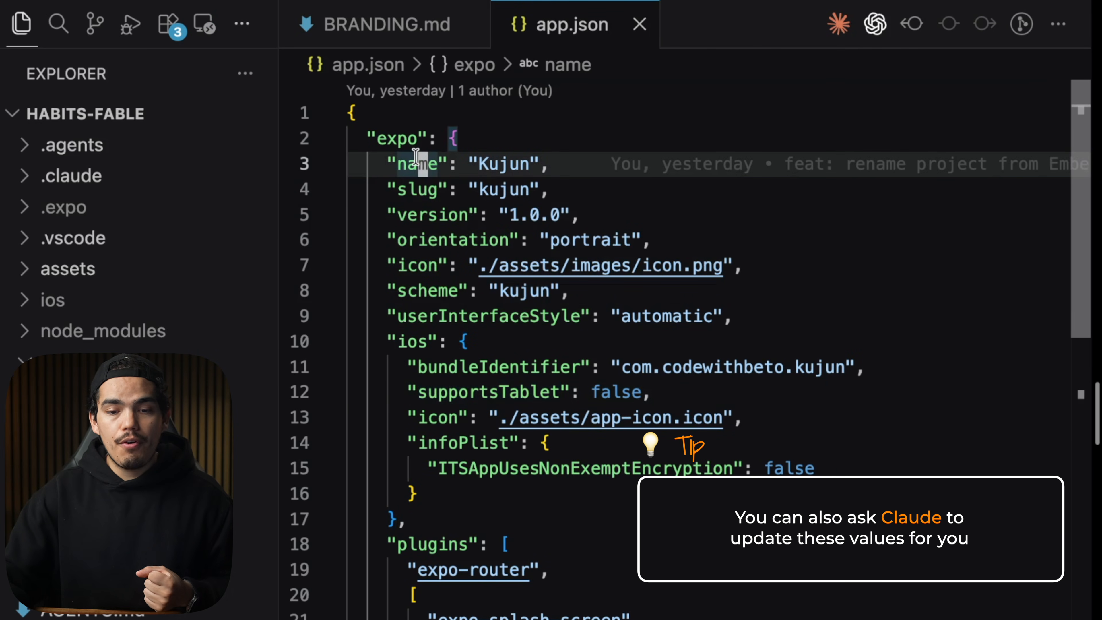
pyautogui.doubleClick(494, 164)
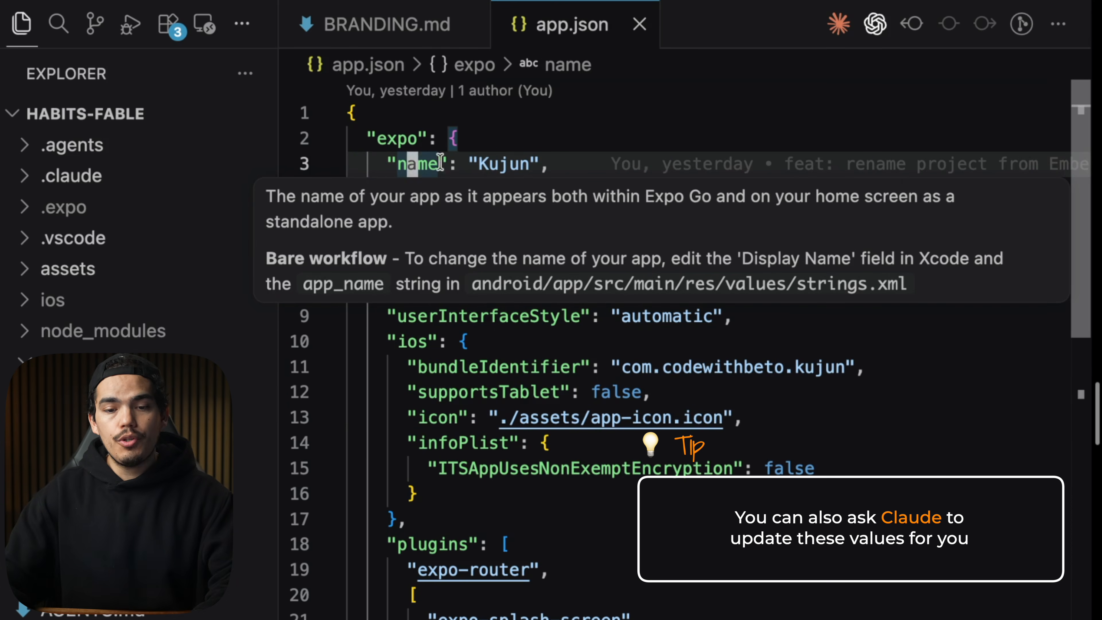
pyautogui.press('Down')
pyautogui.press('Down')
pyautogui.press('Down')
pyautogui.press('Down')
pyautogui.press('Down')
pyautogui.press('Down')
pyautogui.press('Down')
pyautogui.press('Down')
pyautogui.press('super+l')
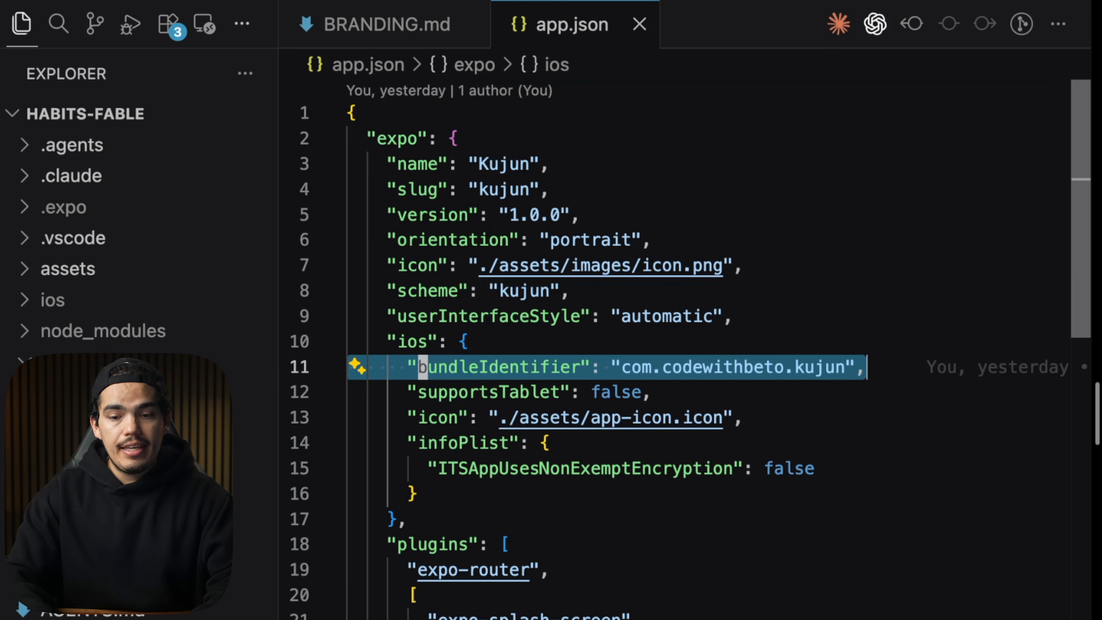
# Select the codewithbeto segment of the iOS bundle identifier.
pyautogui.press('Escape')
pyautogui.press('Right')
pyautogui.press('Right')
pyautogui.press('Right')
pyautogui.press('Right')
pyautogui.press('Right')
pyautogui.press('Right')
pyautogui.press('Right')
pyautogui.press('Right')
pyautogui.press('Right')
pyautogui.press('Right')
pyautogui.press('Right')
pyautogui.press('Right')
pyautogui.press('Right')
pyautogui.press('Right')
pyautogui.press('Right')
pyautogui.press('Right')
pyautogui.press('Right')
pyautogui.press('Right')
pyautogui.press('Right')
pyautogui.press('Right')
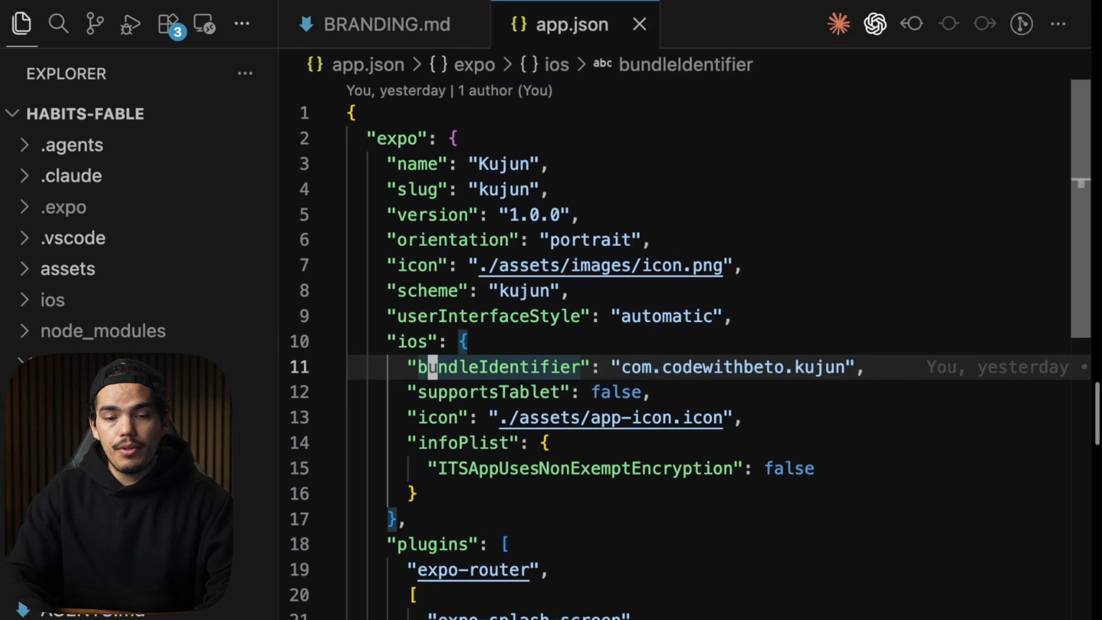
pyautogui.press('Right')
pyautogui.press('Right')
pyautogui.press('v')
pyautogui.press('i')
pyautogui.press('w')
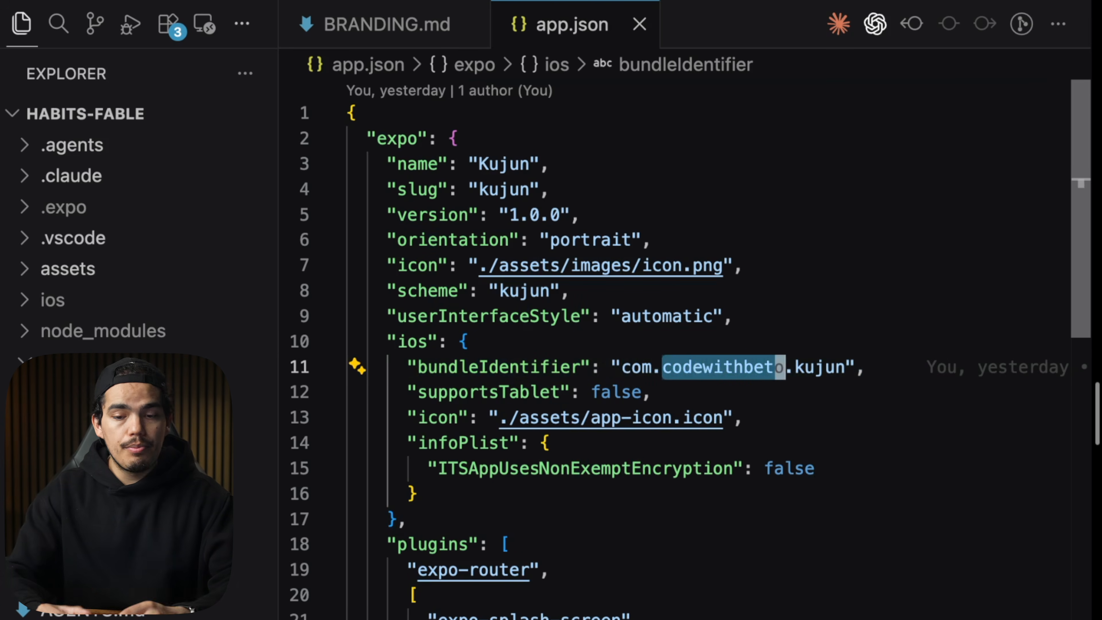
pyautogui.press('y')
pyautogui.press('Right')
pyautogui.press('Right')
pyautogui.press('Right')
pyautogui.press('Right')
pyautogui.press('Right')
pyautogui.press('Right')
pyautogui.press('Right')
pyautogui.press('Right')
pyautogui.press('Right')
pyautogui.press('Right')
pyautogui.press('Right')
pyautogui.press('Right')
pyautogui.press('Right')
pyautogui.press('Right')
pyautogui.press('Right')
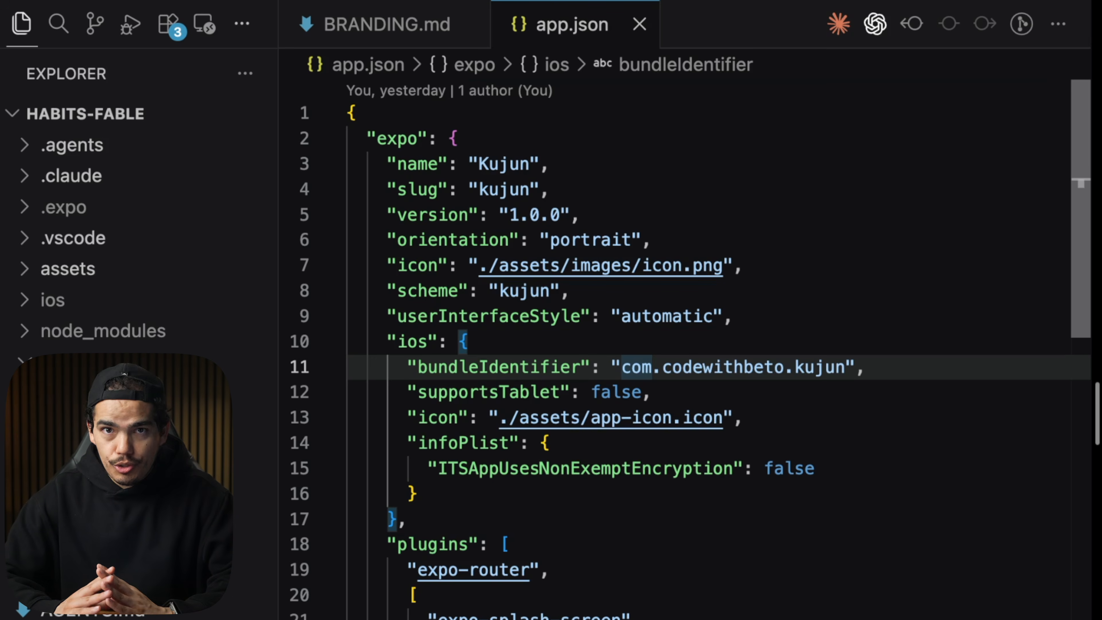
# Highlight the bundle identifier's organisation and app segments and the supportsTablet setting.
pyautogui.moveTo(692, 422)
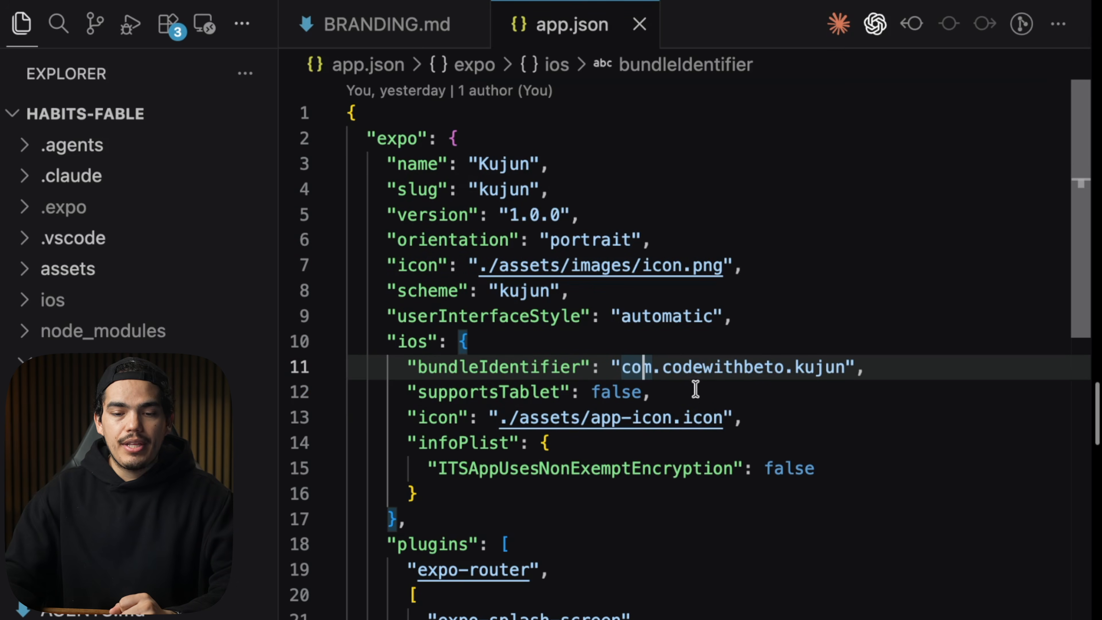
pyautogui.doubleClick(712, 373)
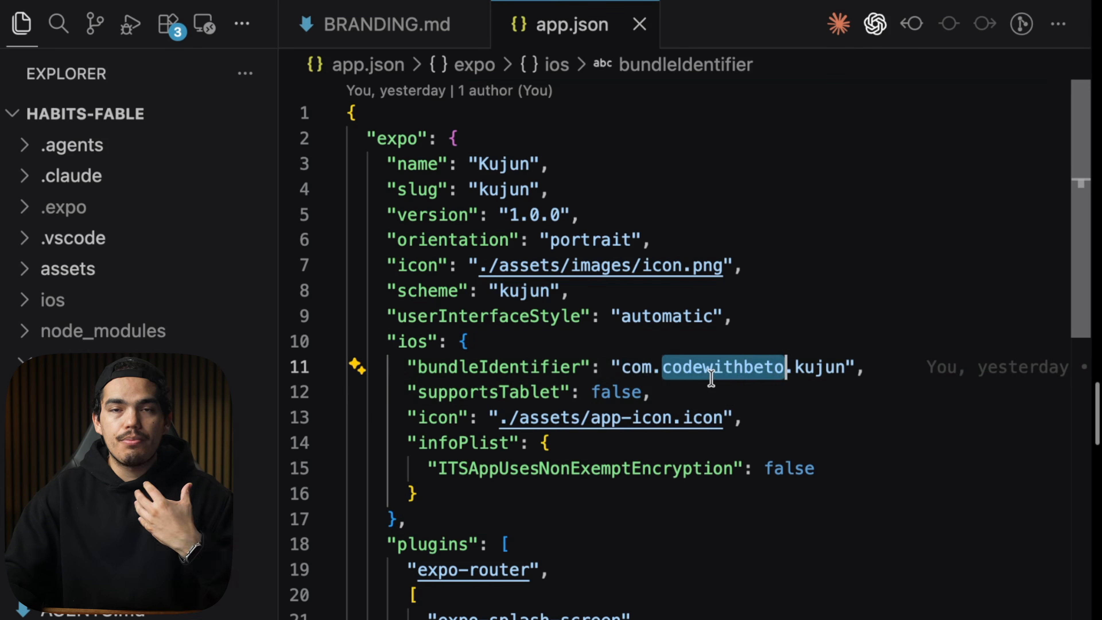
pyautogui.doubleClick(843, 367)
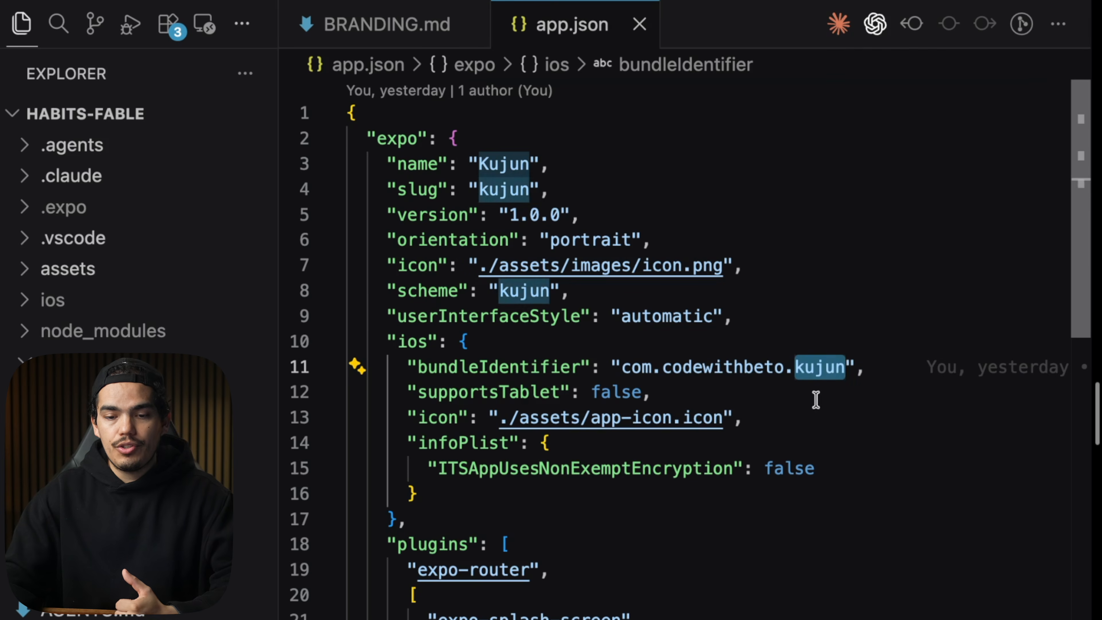
pyautogui.moveTo(651, 392); pyautogui.dragTo(405, 389)
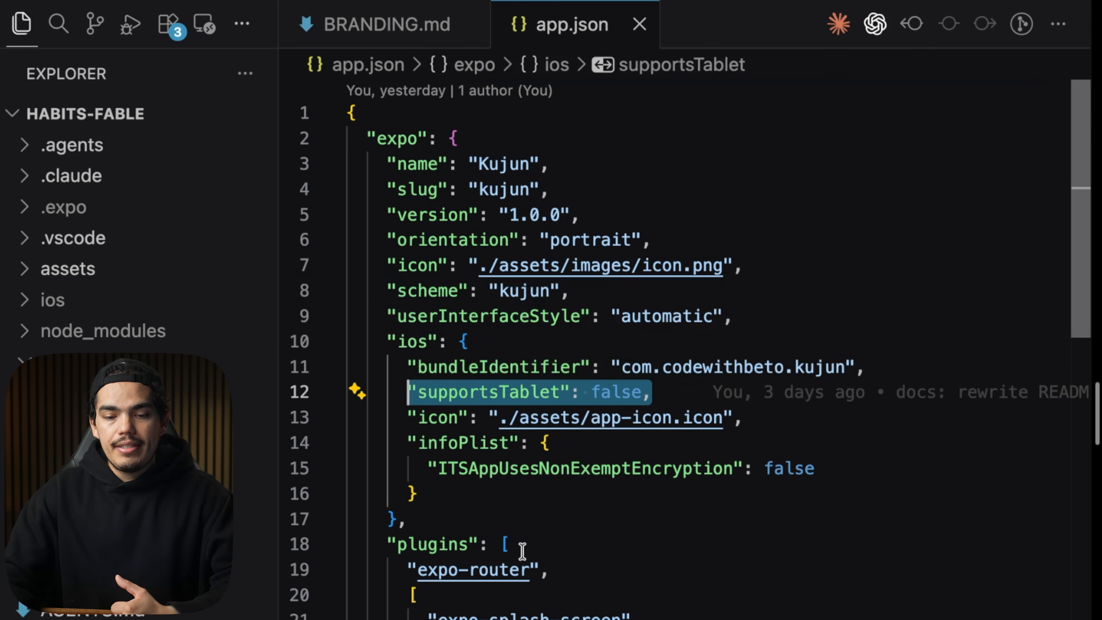
pyautogui.click(484, 523)
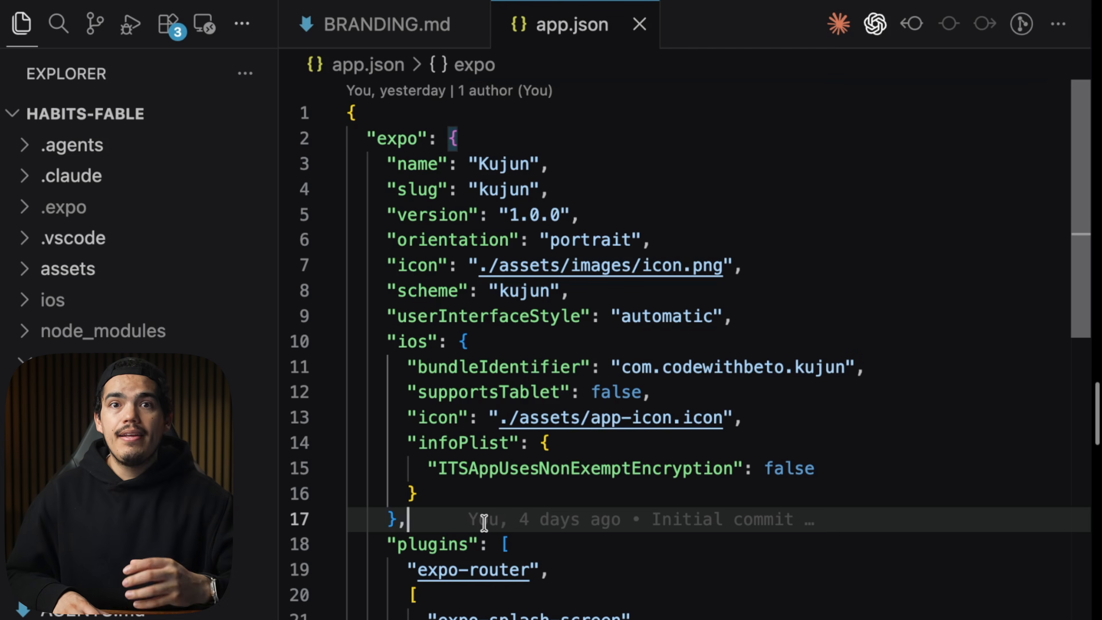
# Highlight the ITSAppUsesNonExemptEncryption setting in the iOS infoPlist block.
pyautogui.press('Down')
pyautogui.press('Down')
pyautogui.press('Down')
pyautogui.click(564, 482)
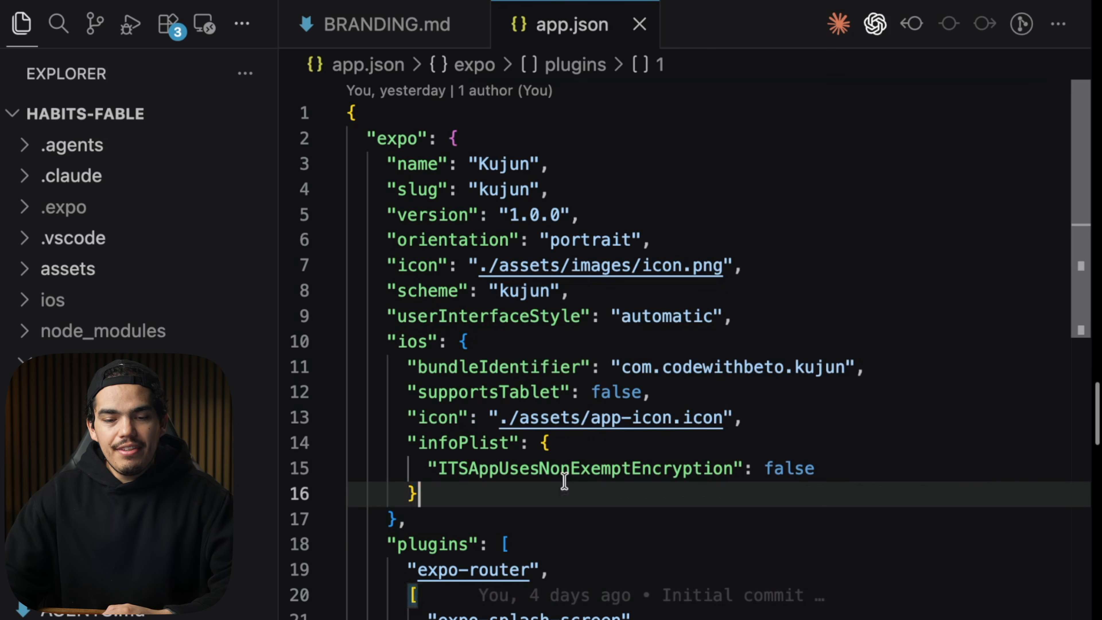
pyautogui.doubleClick(570, 468)
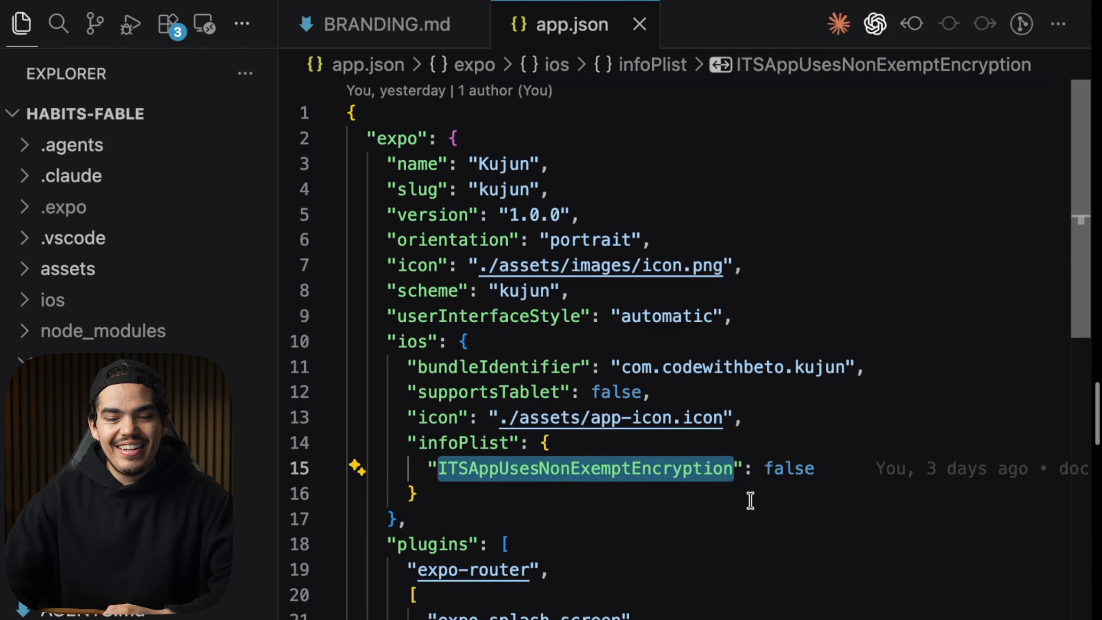
pyautogui.click(652, 497)
pyautogui.doubleClick(619, 467)
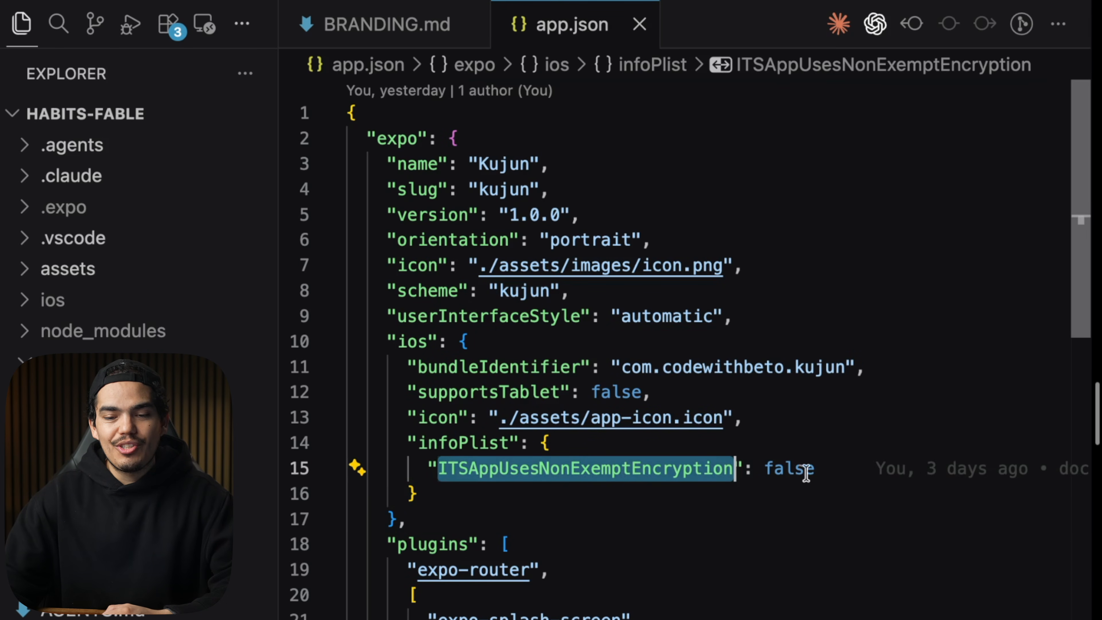
pyautogui.moveTo(829, 471); pyautogui.dragTo(425, 470)
pyautogui.click(451, 504)
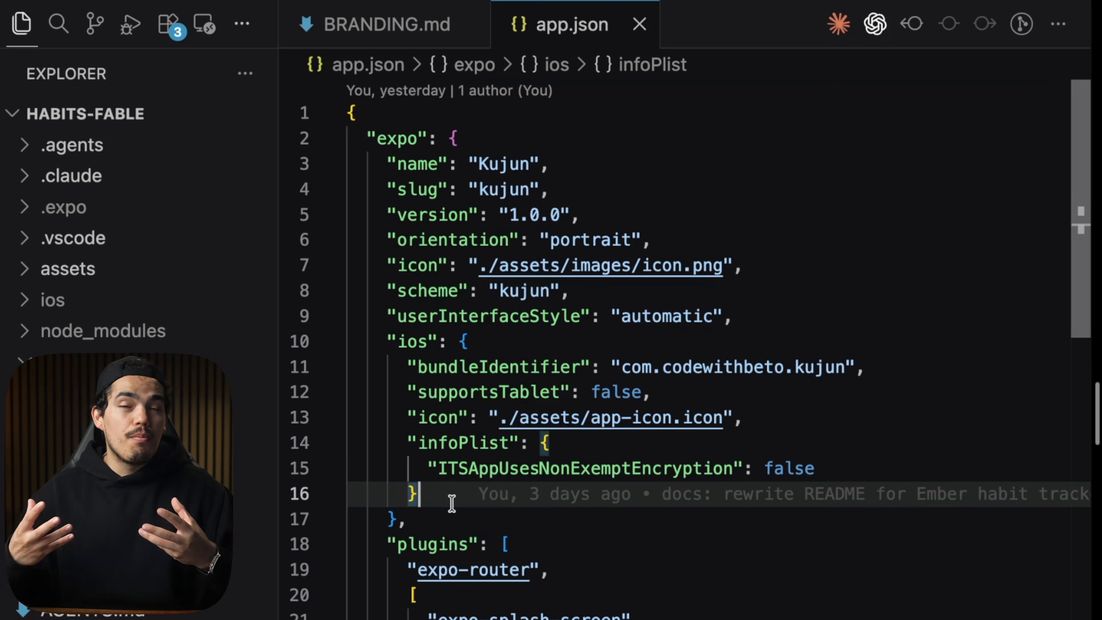
# Inspect the plugins entries and highlight the version setting near the top of the config.
pyautogui.moveTo(424, 505); pyautogui.dragTo(377, 444)
pyautogui.moveTo(519, 616); pyautogui.dragTo(530, 617)
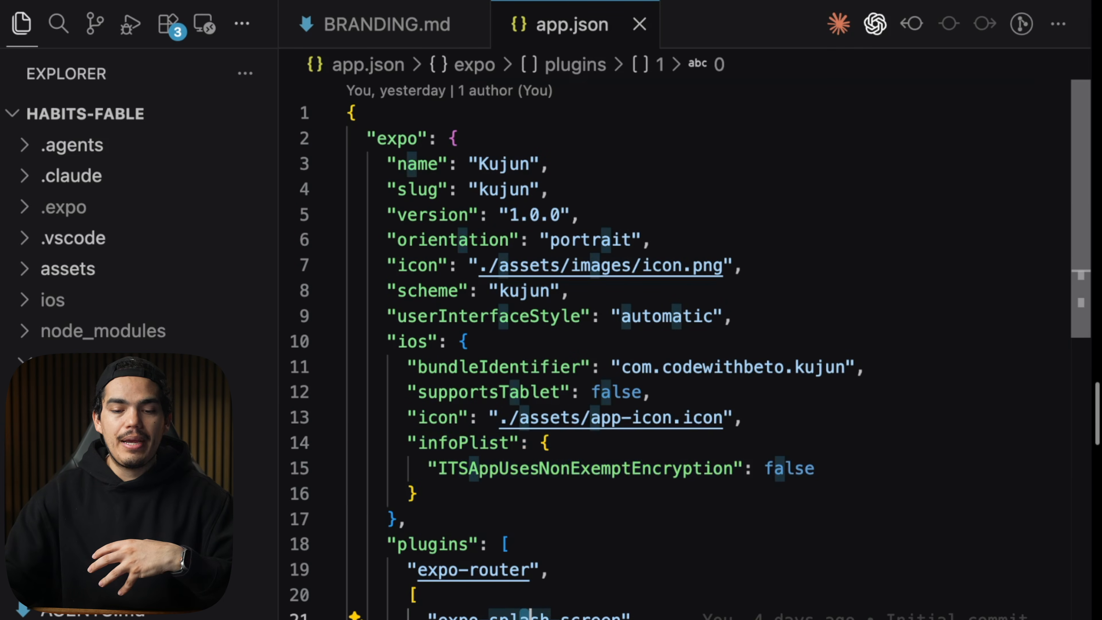
pyautogui.click(530, 619)
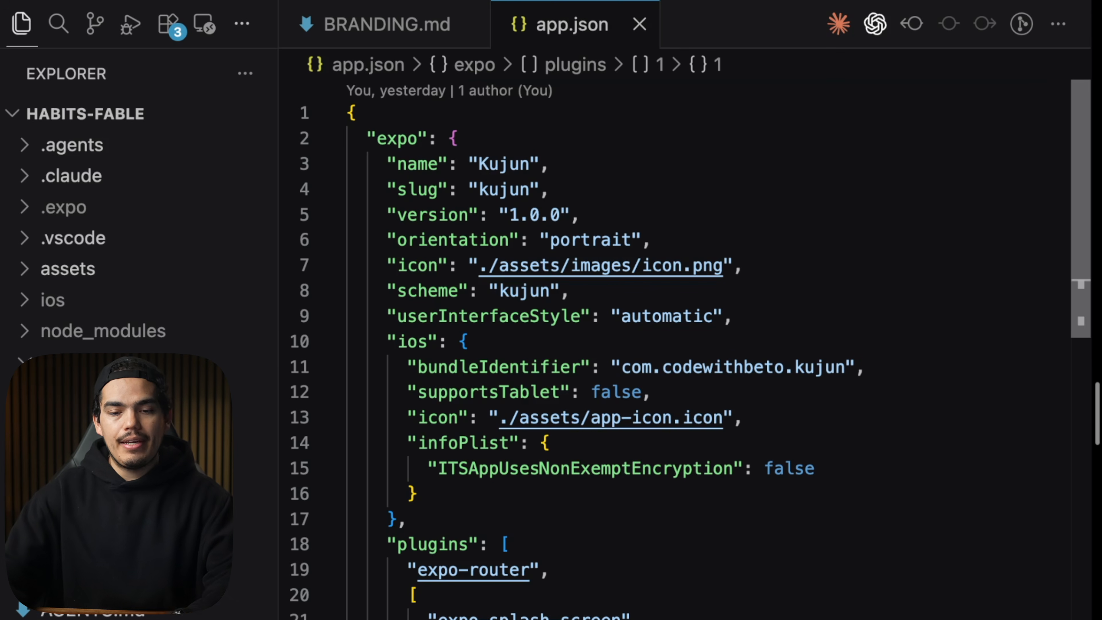
pyautogui.moveTo(577, 616)
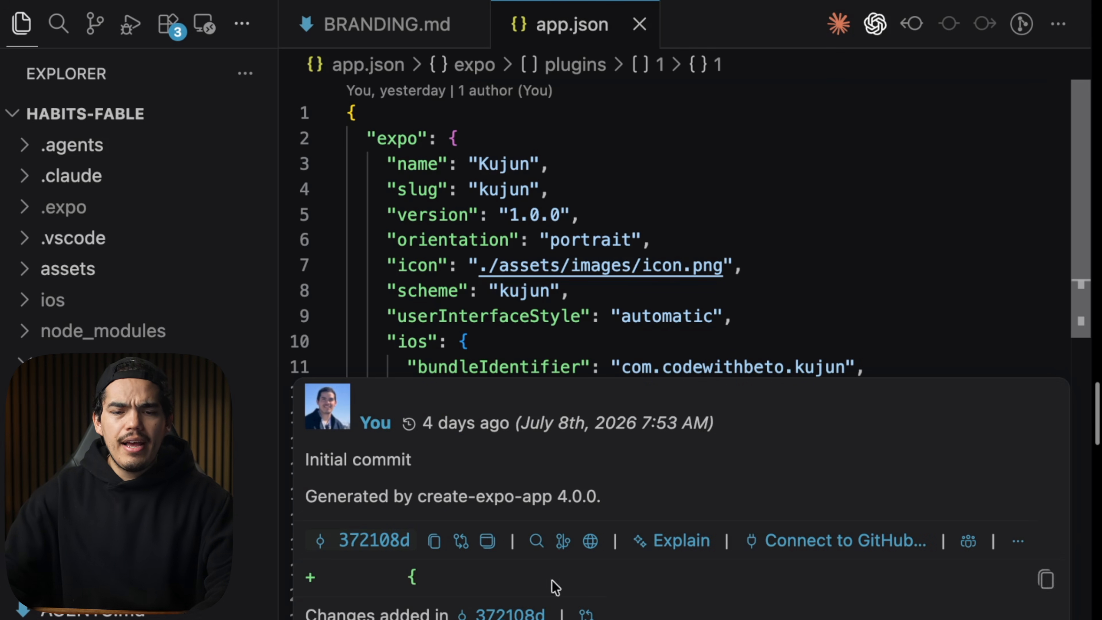
pyautogui.moveTo(579, 217); pyautogui.dragTo(374, 216)
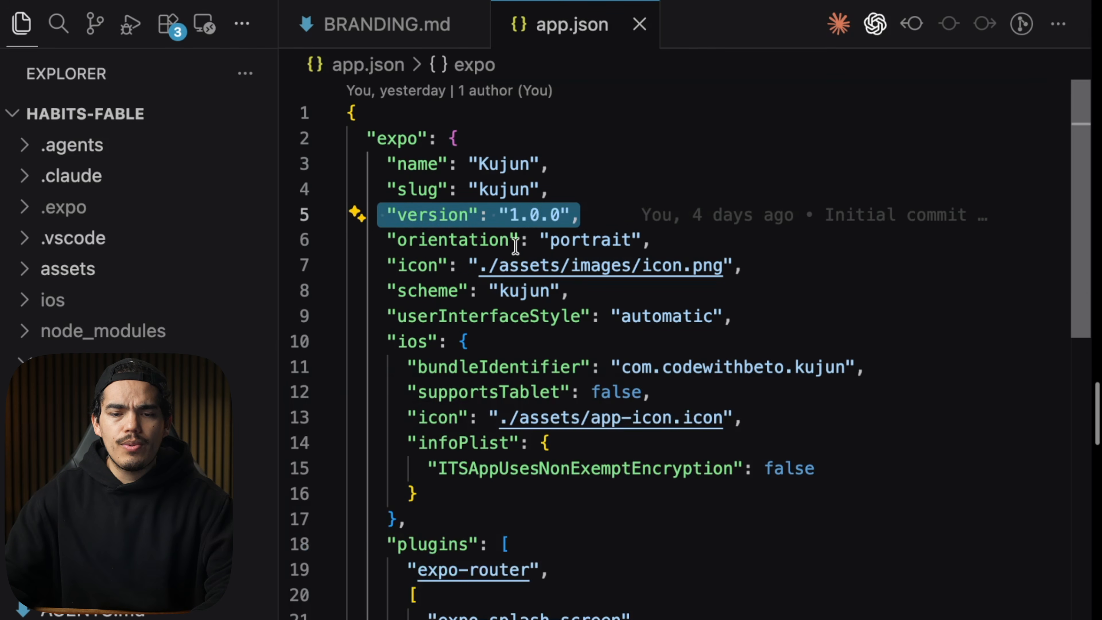
pyautogui.press('Escape')
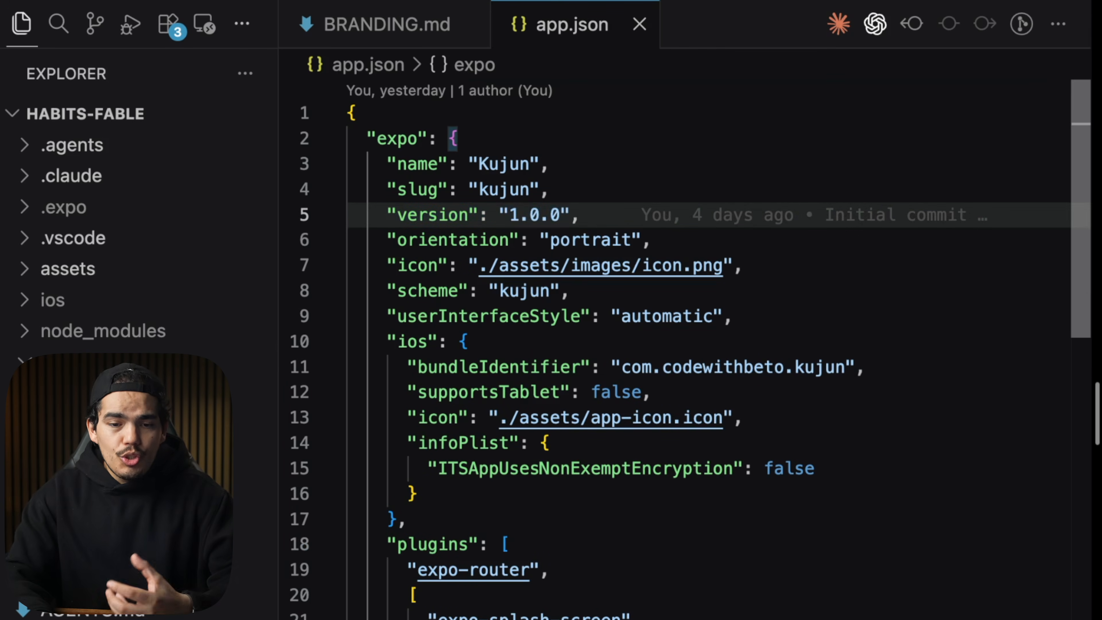
# Change the version's last digit to 1, then back to 0.
pyautogui.press('l')
pyautogui.press('l')
pyautogui.press('l')
pyautogui.press('l')
pyautogui.press('l')
pyautogui.press('l')
pyautogui.press('l')
pyautogui.press('l')
pyautogui.press('l')
pyautogui.press('l')
pyautogui.press('l')
pyautogui.press('l')
pyautogui.press('l')
pyautogui.press('l')
pyautogui.press('l')
pyautogui.press('l')
pyautogui.press('l')
pyautogui.press('l')
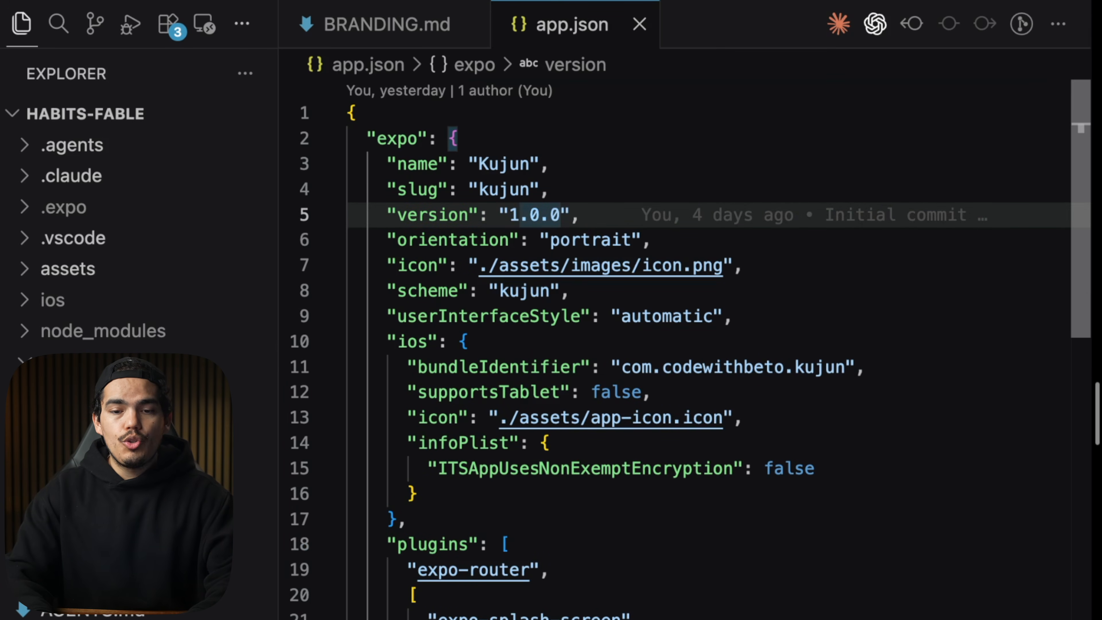
pyautogui.press('BackSpace')
pyautogui.write('1')
pyautogui.press('BackSpace')
pyautogui.write('0')
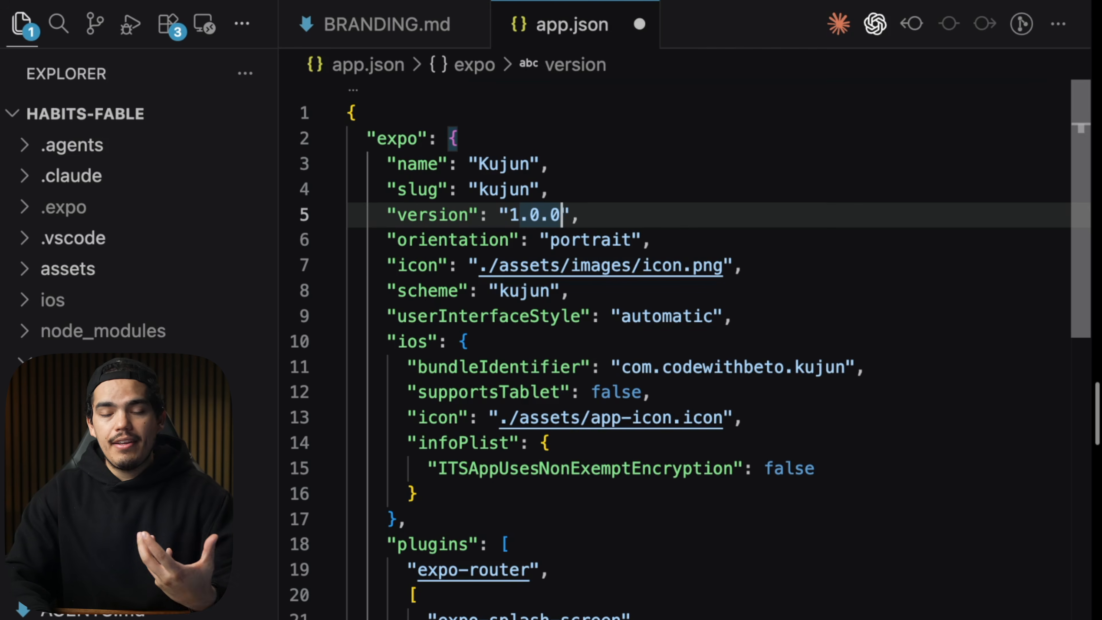
# Change the version's major number to 2, then undo the edit.
pyautogui.press('Left')
pyautogui.press('Left')
pyautogui.press('Left')
pyautogui.press('Left')
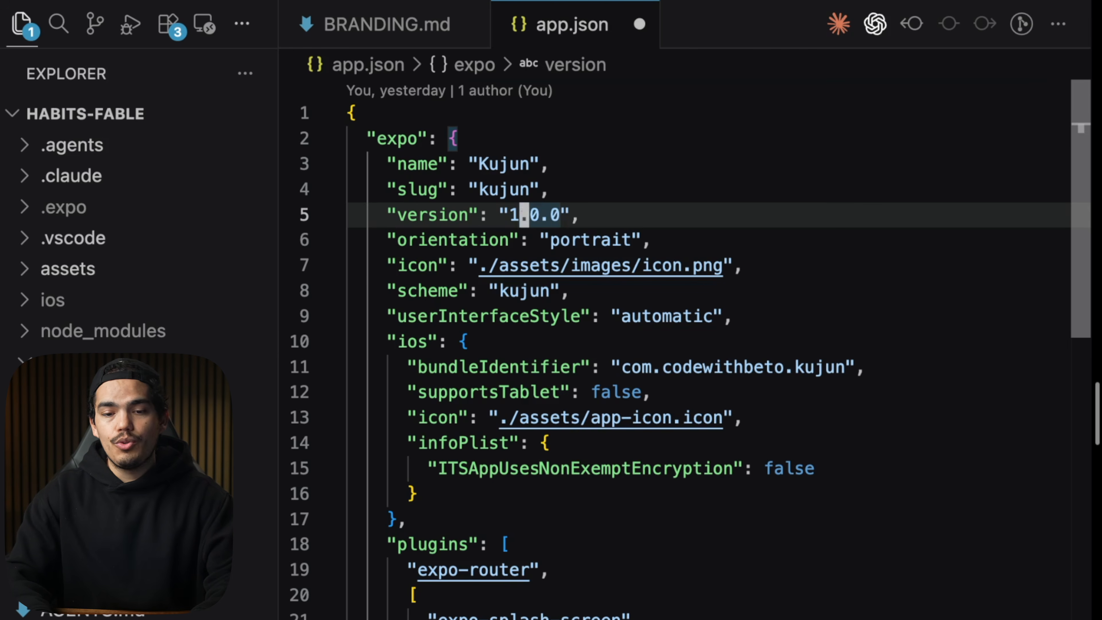
pyautogui.press('BackSpace')
pyautogui.write('2')
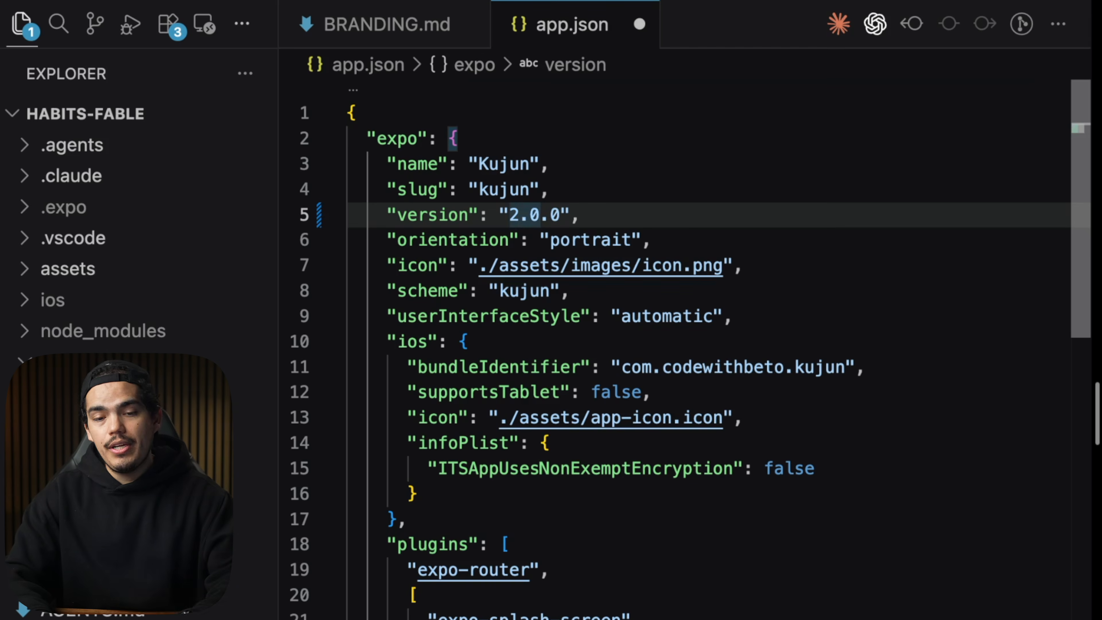
pyautogui.press('super+z')
pyautogui.press('super+z')
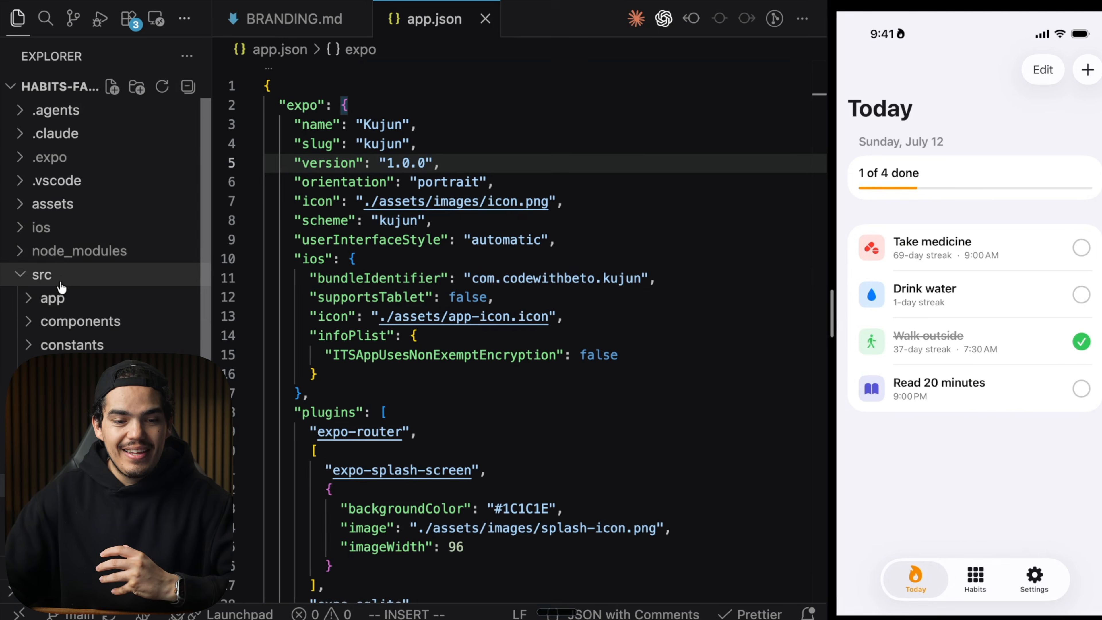
pyautogui.click(78, 364)
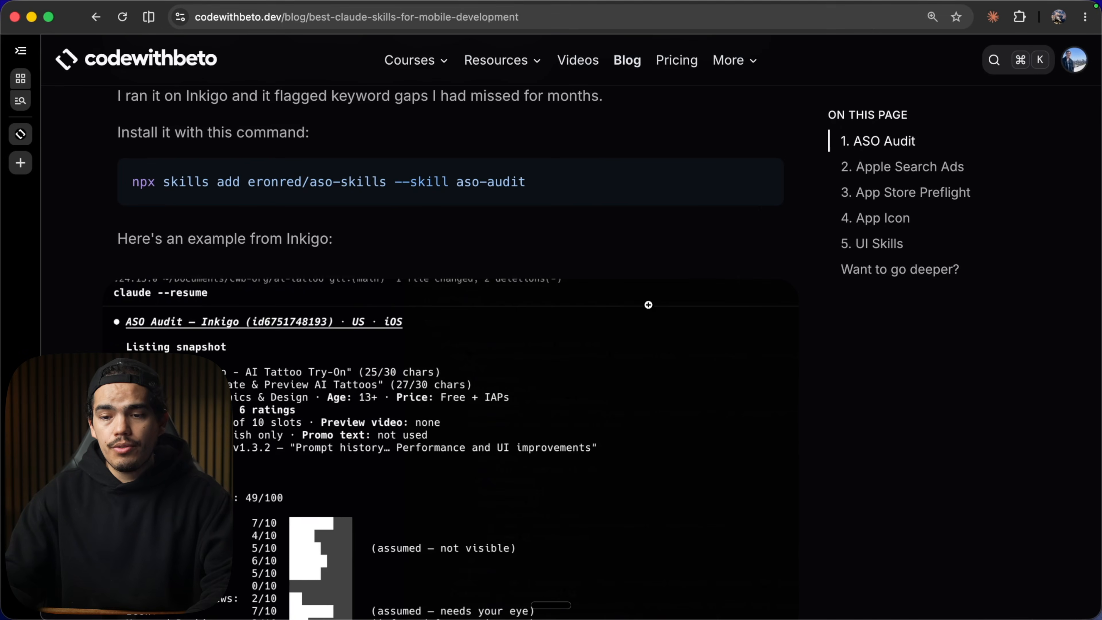
# Jump to the App Icon section of the skills blog post and read its install command and example output.
pyautogui.click(877, 226)
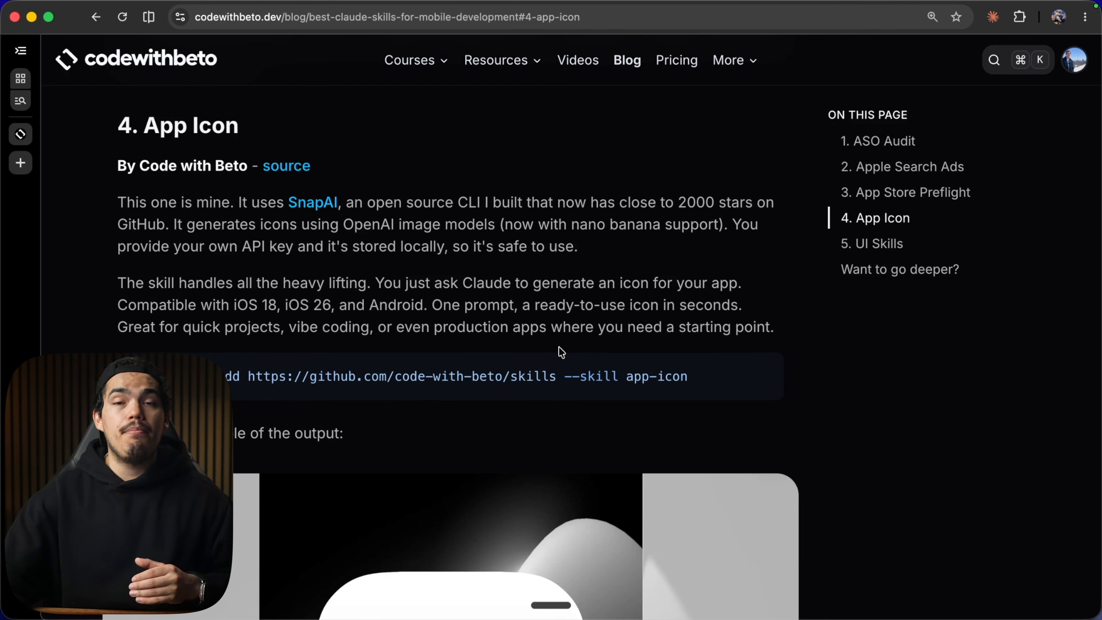
pyautogui.scroll(-7, 562, 352)
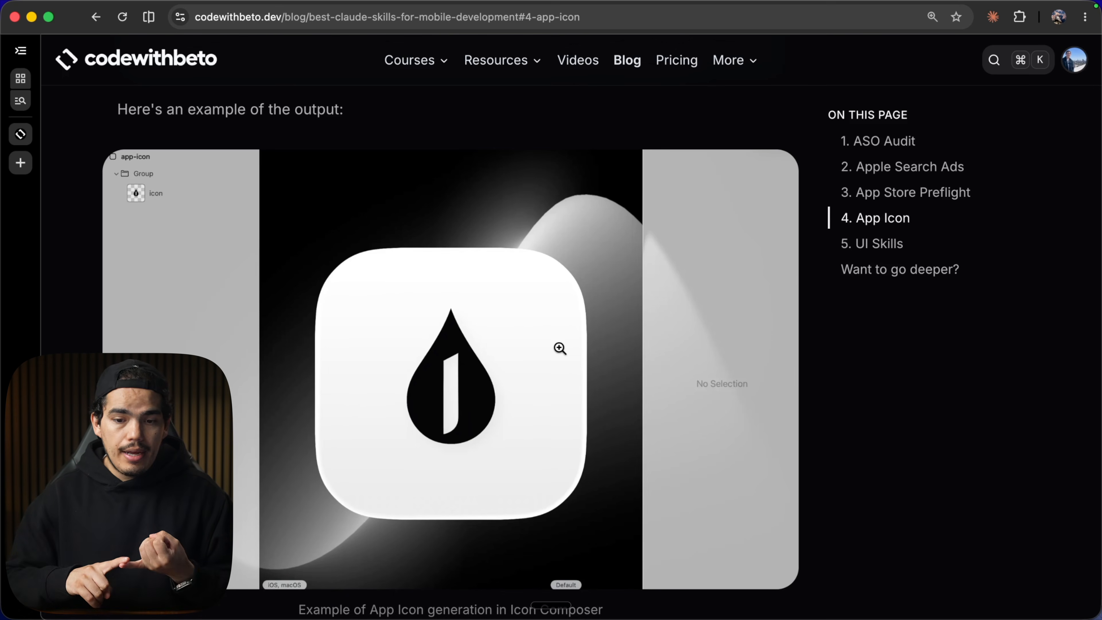
pyautogui.scroll(-1, 559, 348)
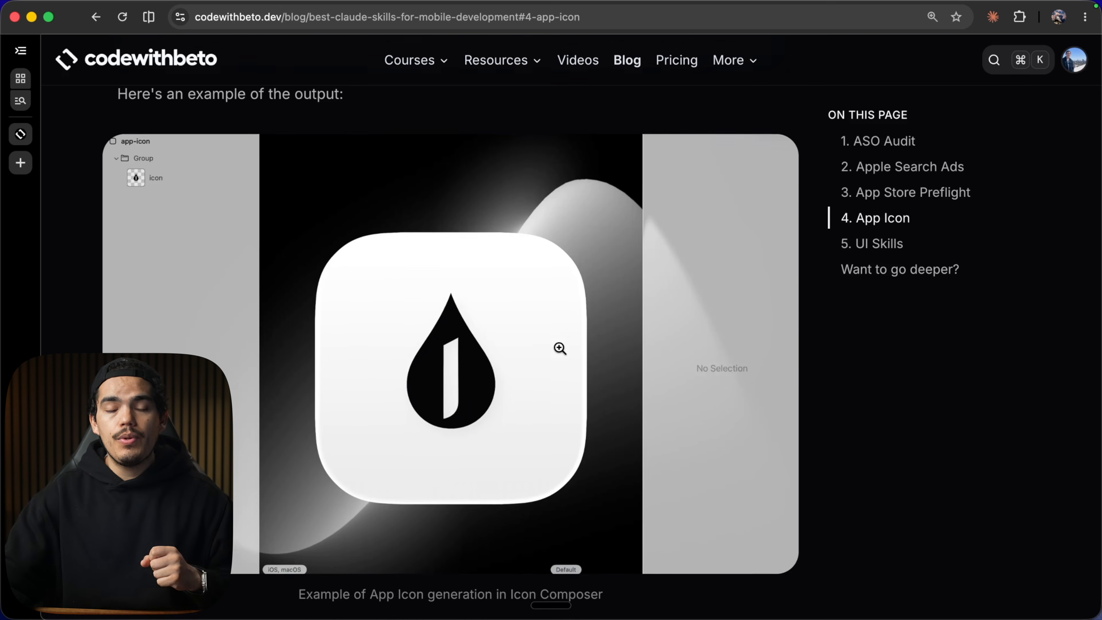
pyautogui.scroll(10, 559, 348)
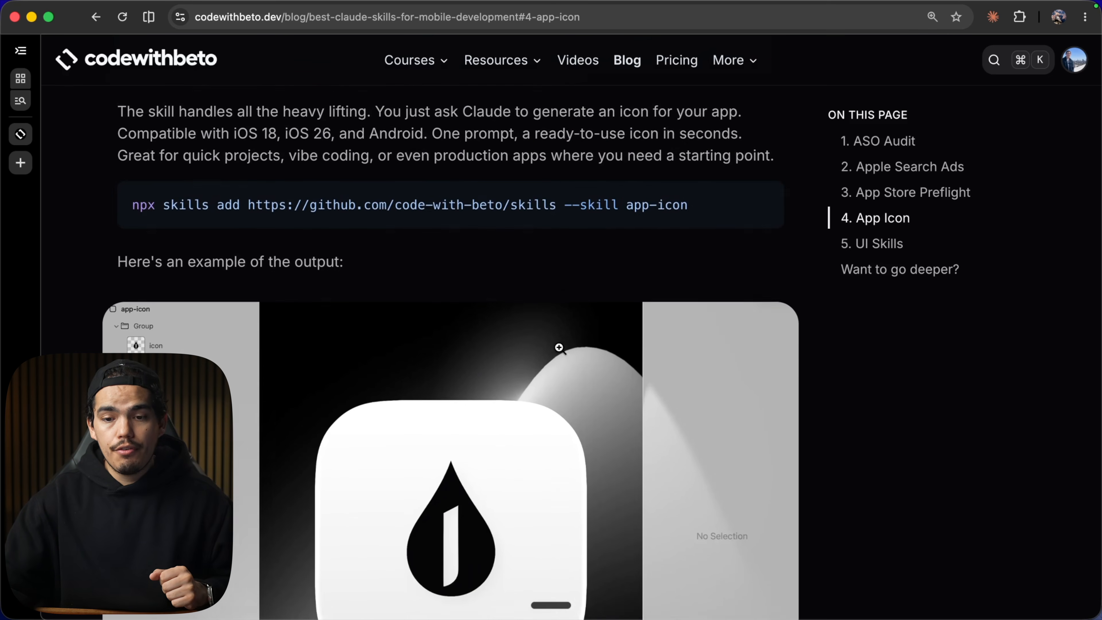
# Open the SnapAI tool page from the blog post and scroll through its introduction.
pyautogui.click(323, 271)
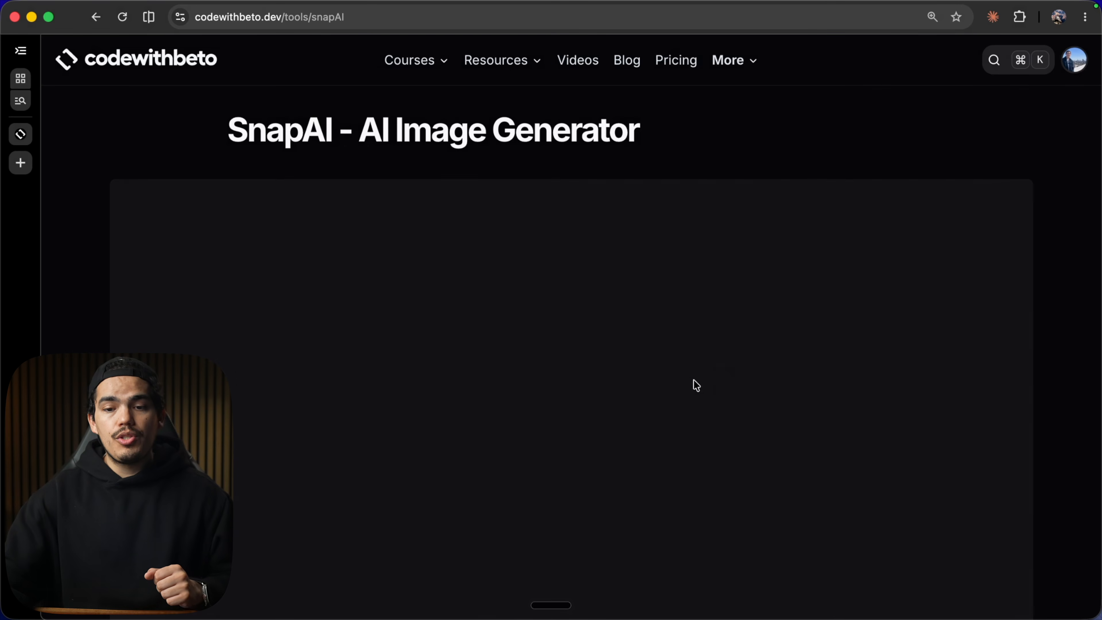
pyautogui.scroll(-3, 714, 385)
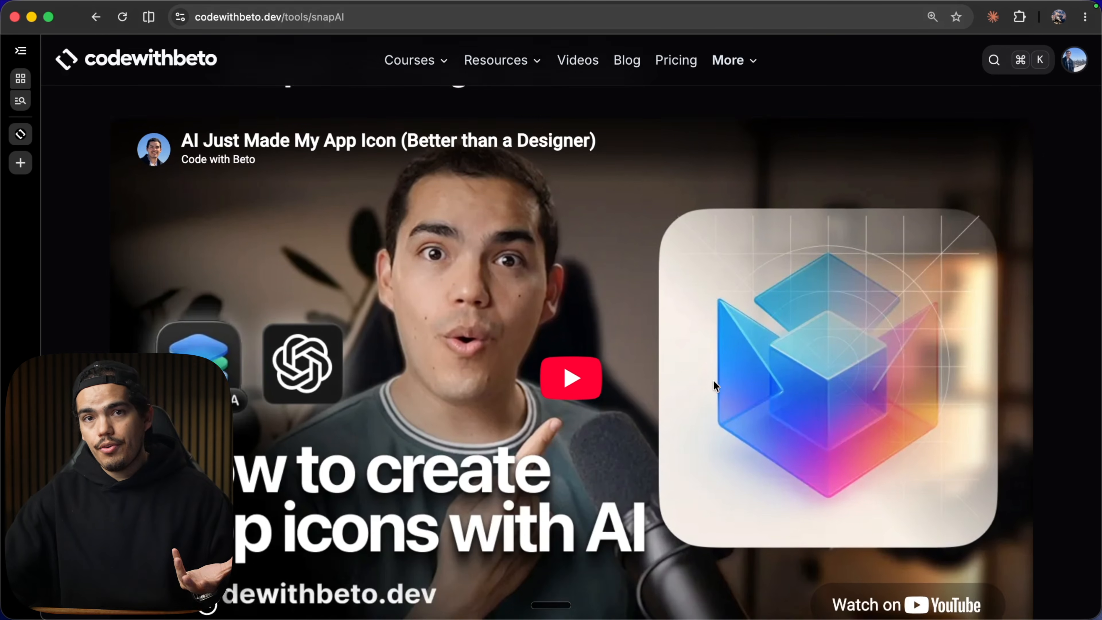
pyautogui.scroll(-5, 712, 380)
pyautogui.scroll(6, 713, 380)
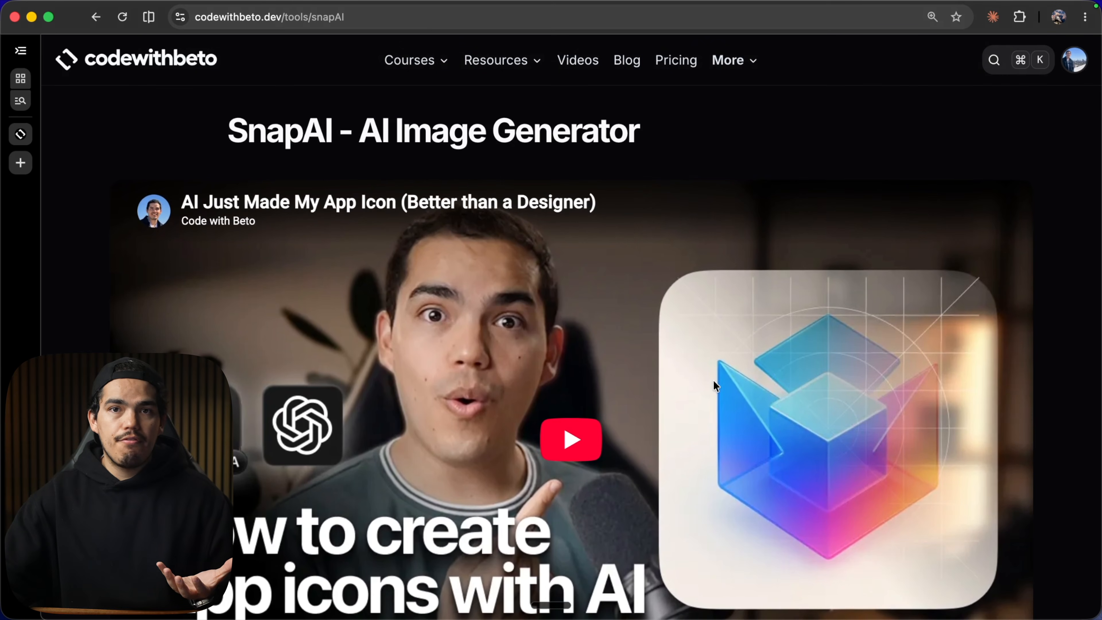
pyautogui.scroll(-5, 713, 380)
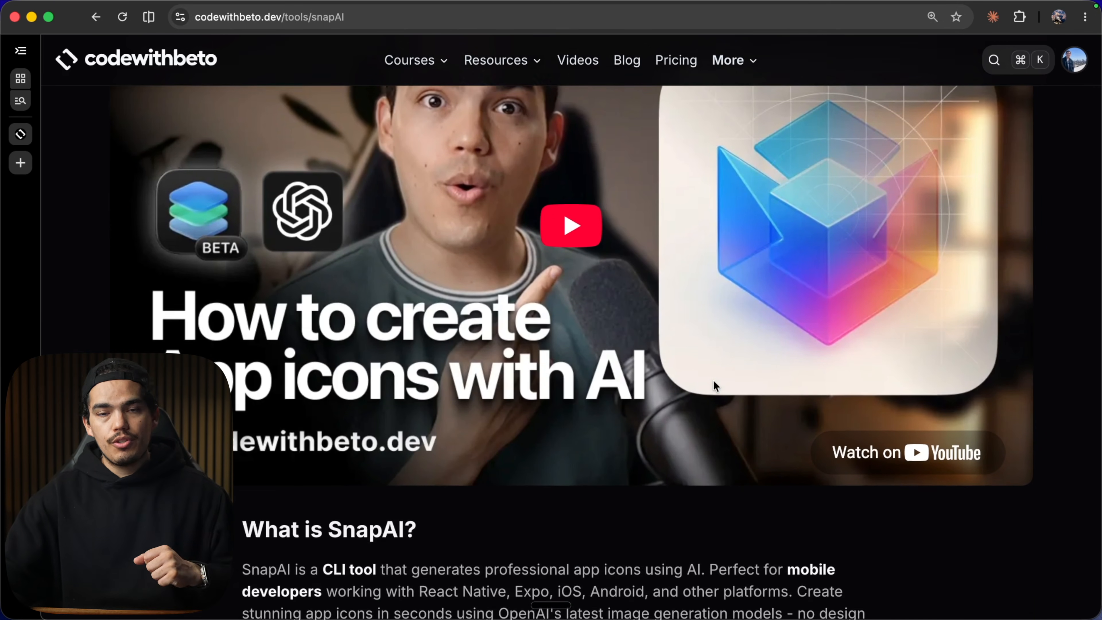
pyautogui.scroll(-1, 714, 381)
pyautogui.hscroll(-5, 713, 380)
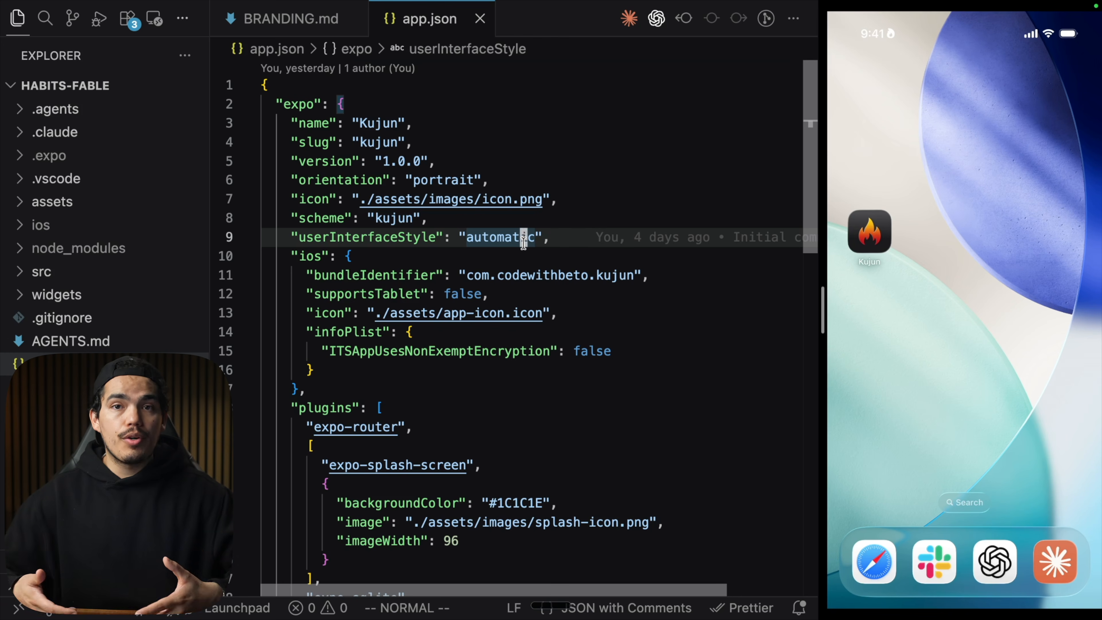
# Open a new terminal, widen it, and run npx expo prebuild -p ios --clean to regenerate the native iOS project.
pyautogui.press('super+j')
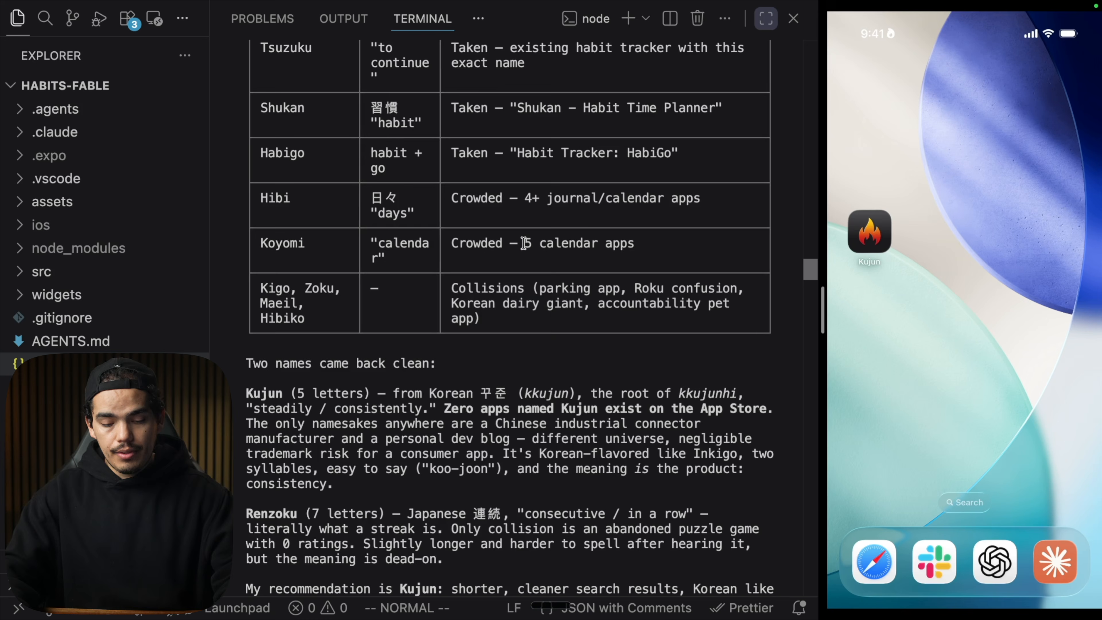
pyautogui.hotkey('ctrl', 'shift', '`')
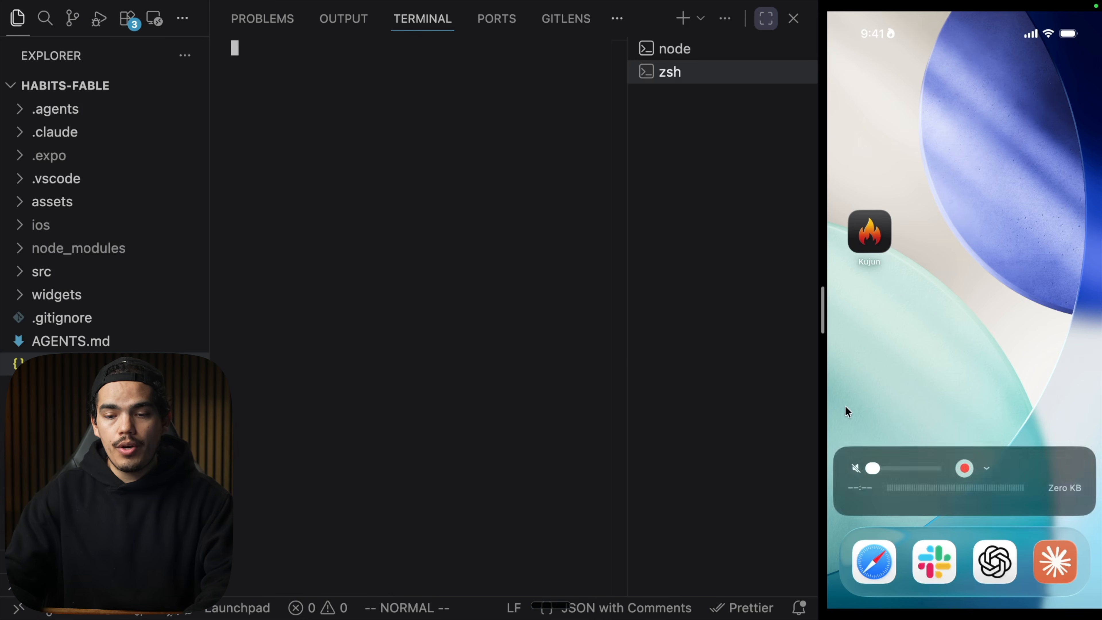
pyautogui.moveTo(625, 303); pyautogui.dragTo(725, 303)
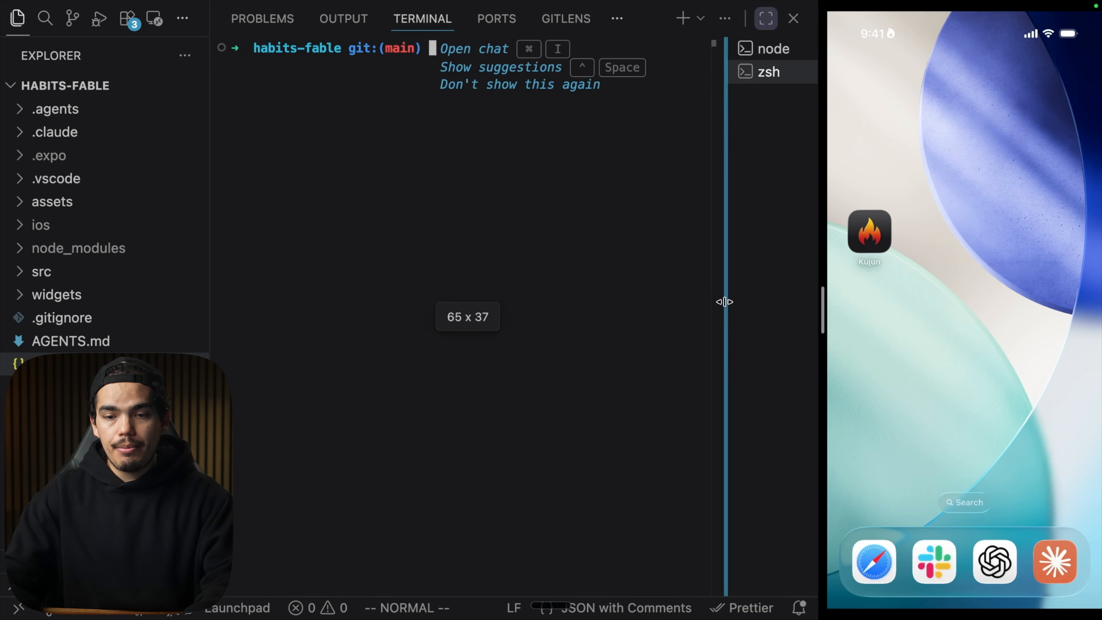
pyautogui.write('npx expo')
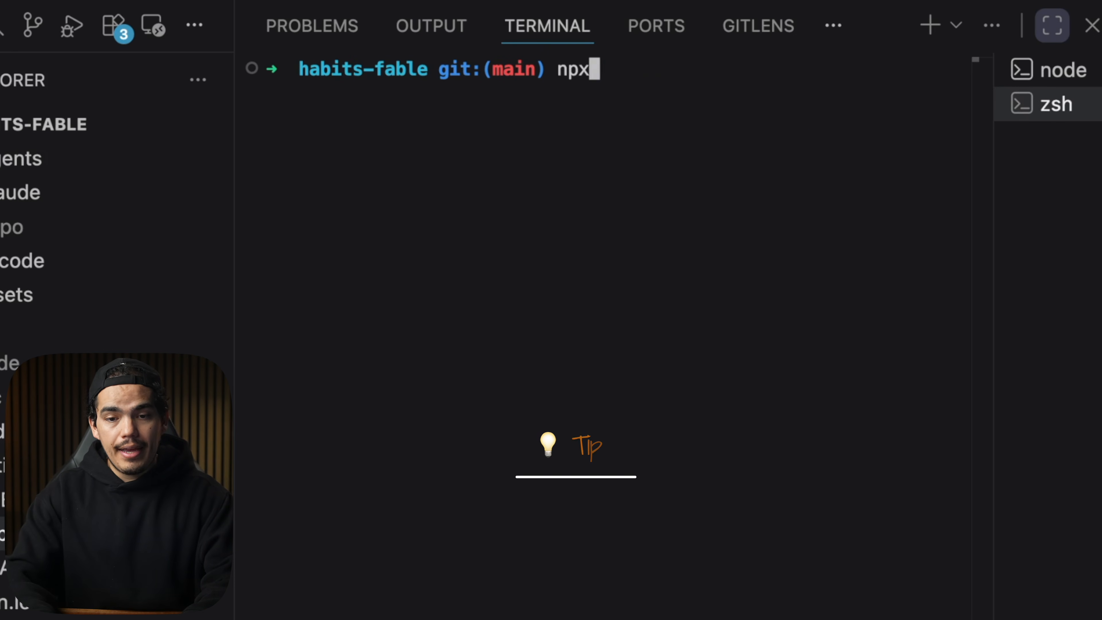
pyautogui.write(' p')
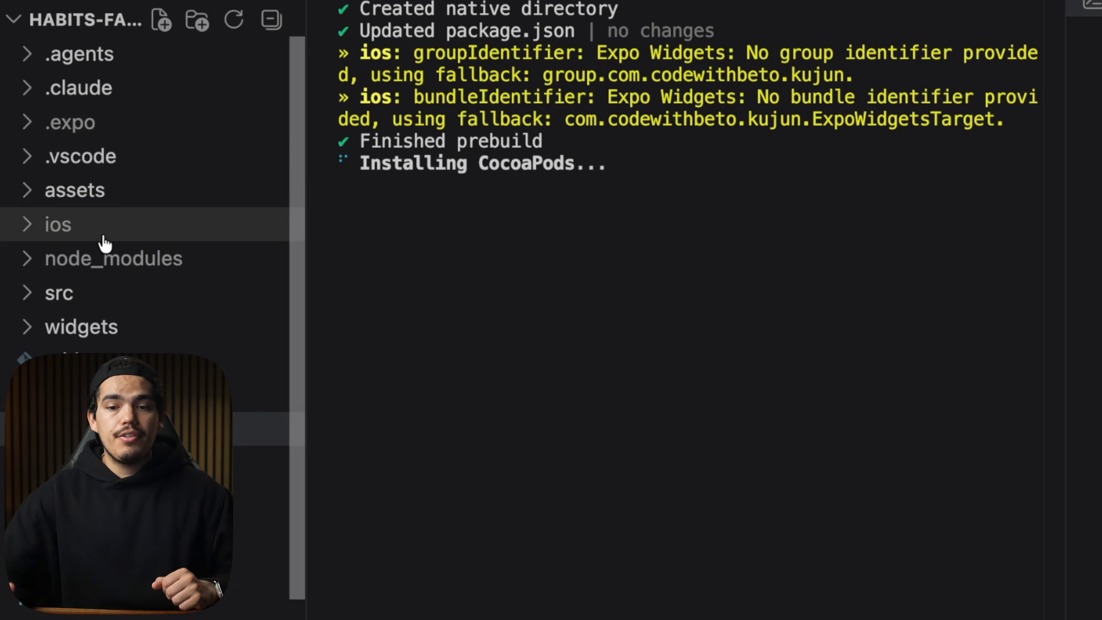
# Expand the regenerated ios folder in the explorer to inspect its contents.
pyautogui.click(103, 237)
pyautogui.scroll(-3, 140, 81)
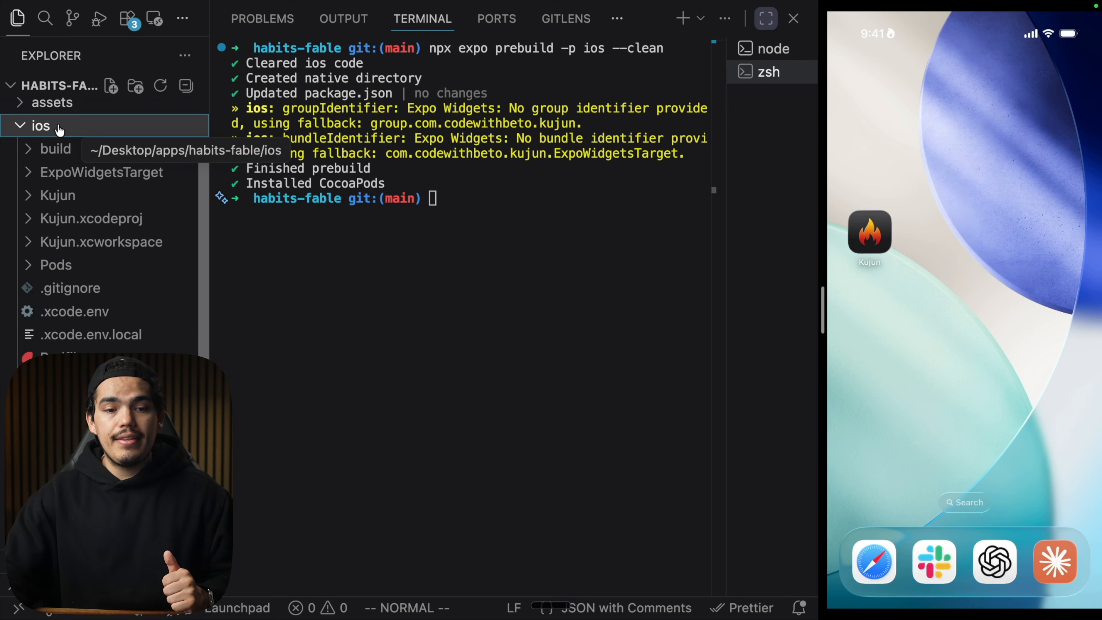
pyautogui.click(418, 218)
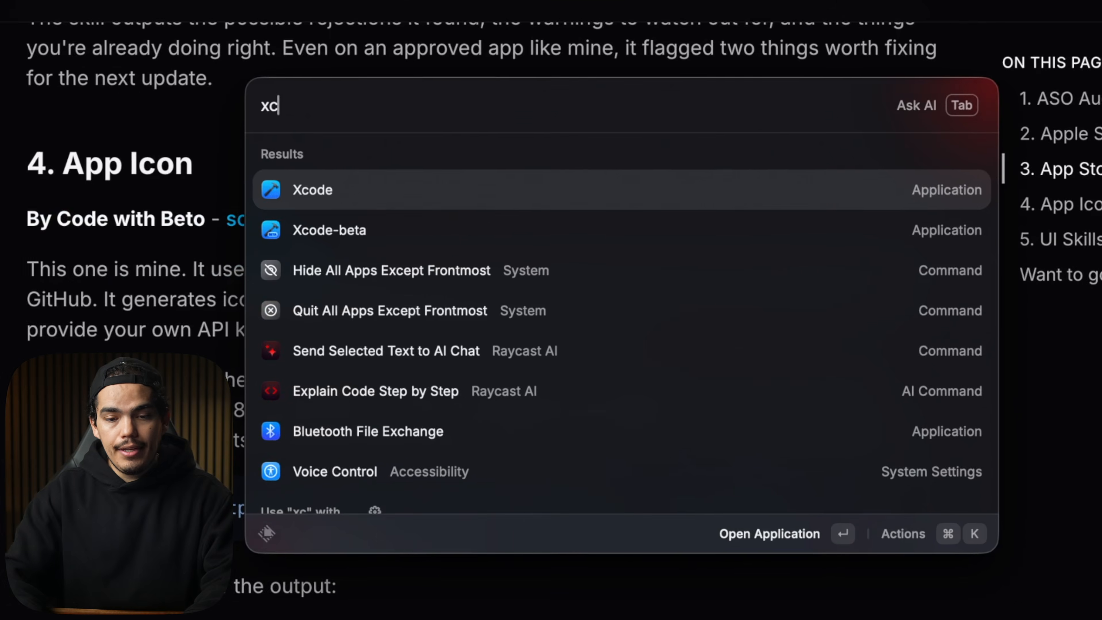
pyautogui.press('Return')
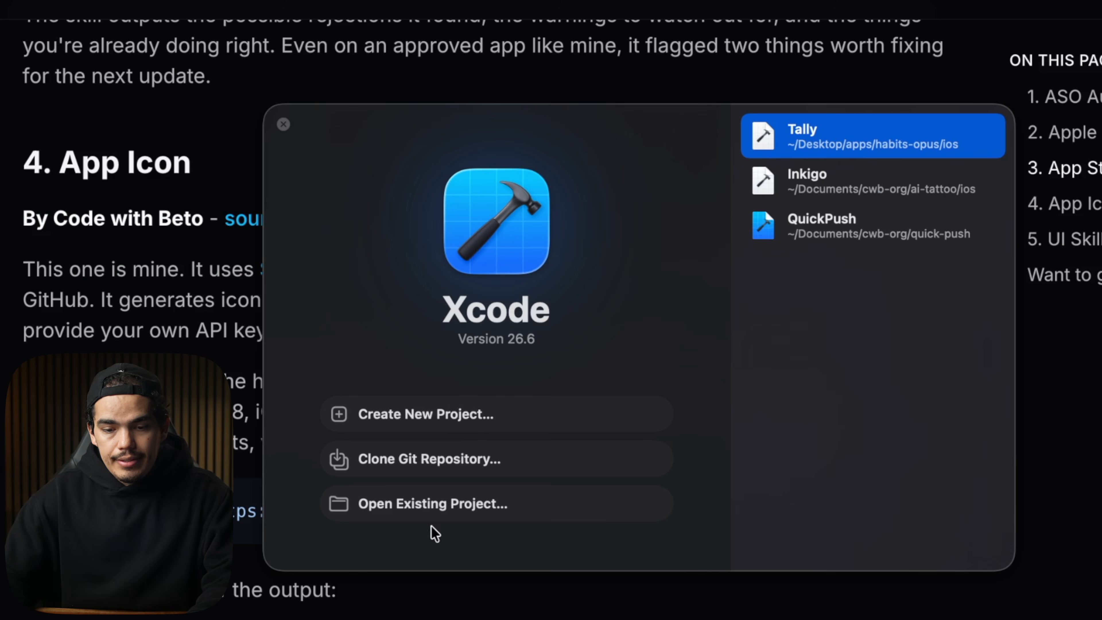
# Open the project's ios folder as an existing project in Xcode and select the Kujun app target.
pyautogui.click(435, 506)
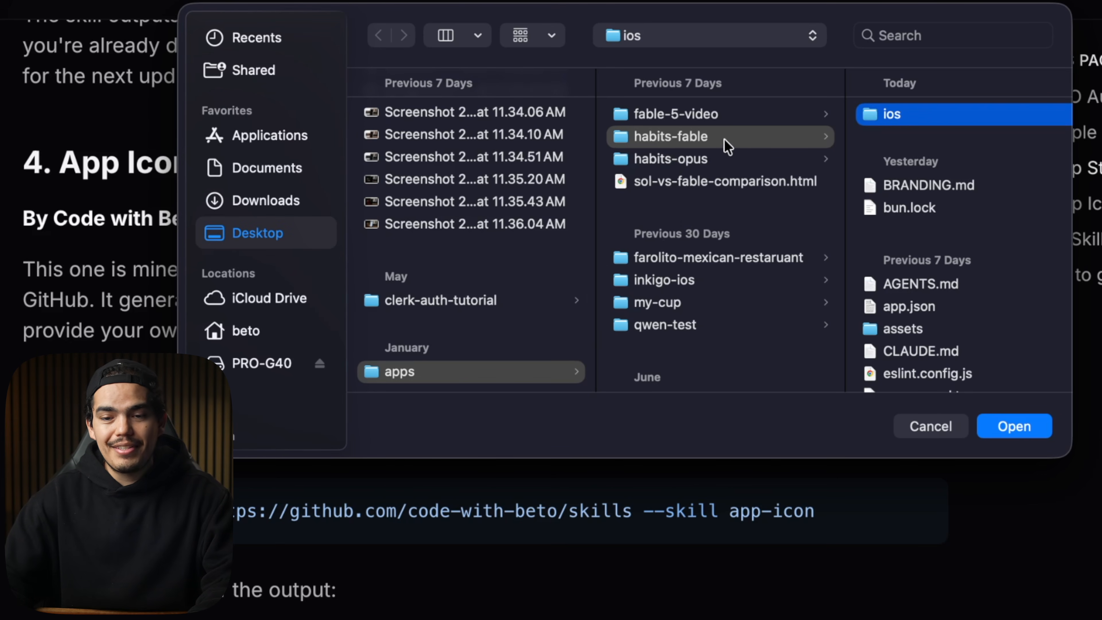
pyautogui.click(918, 119)
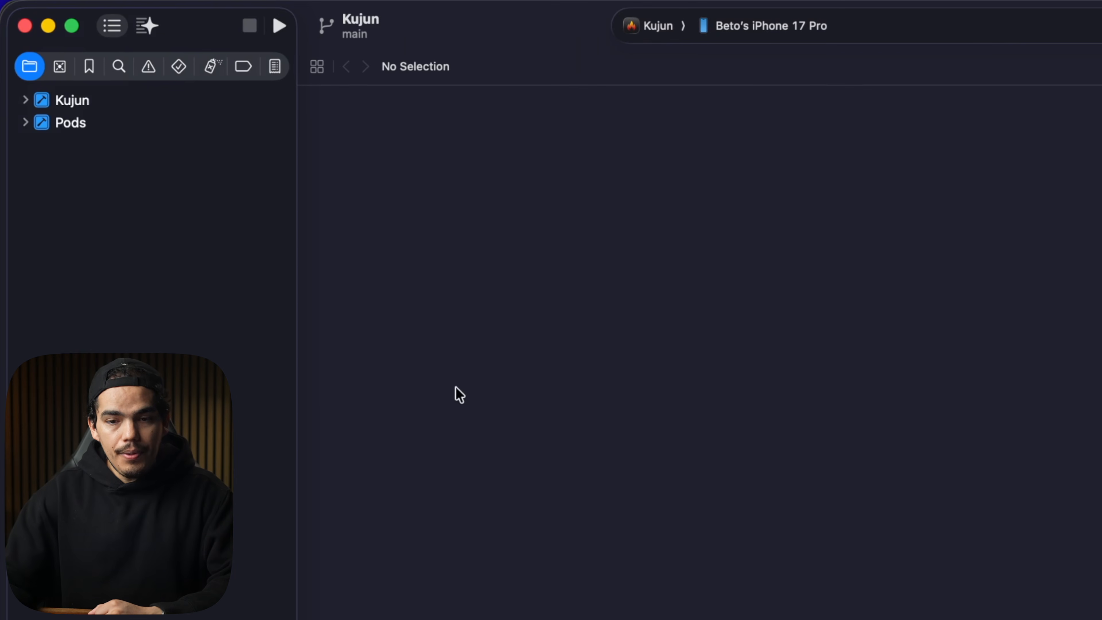
pyautogui.click(77, 109)
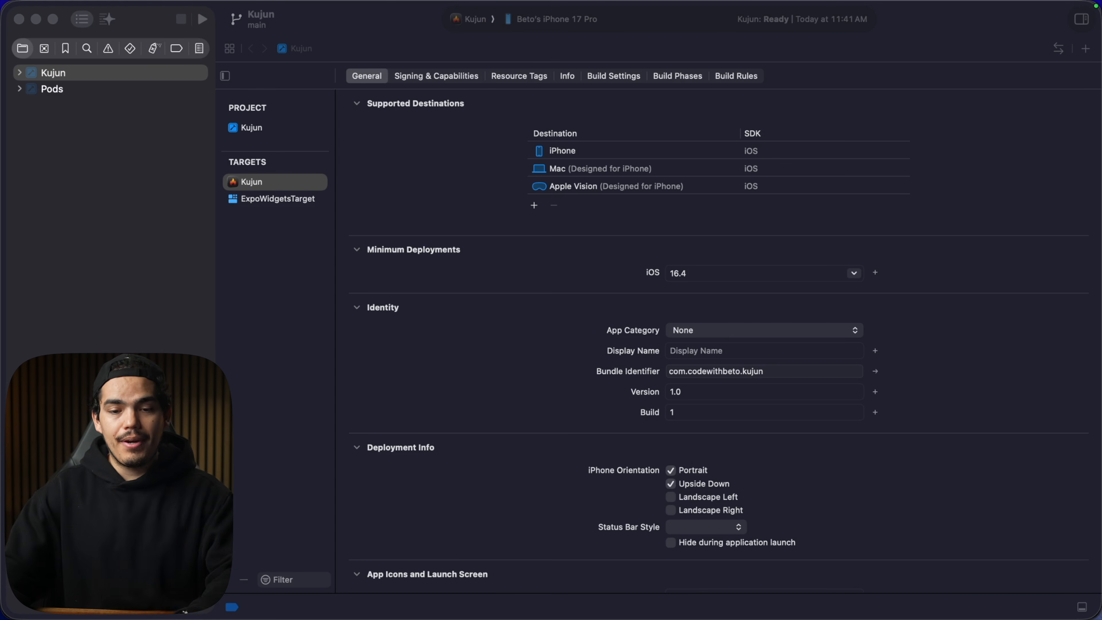
pyautogui.click(282, 255)
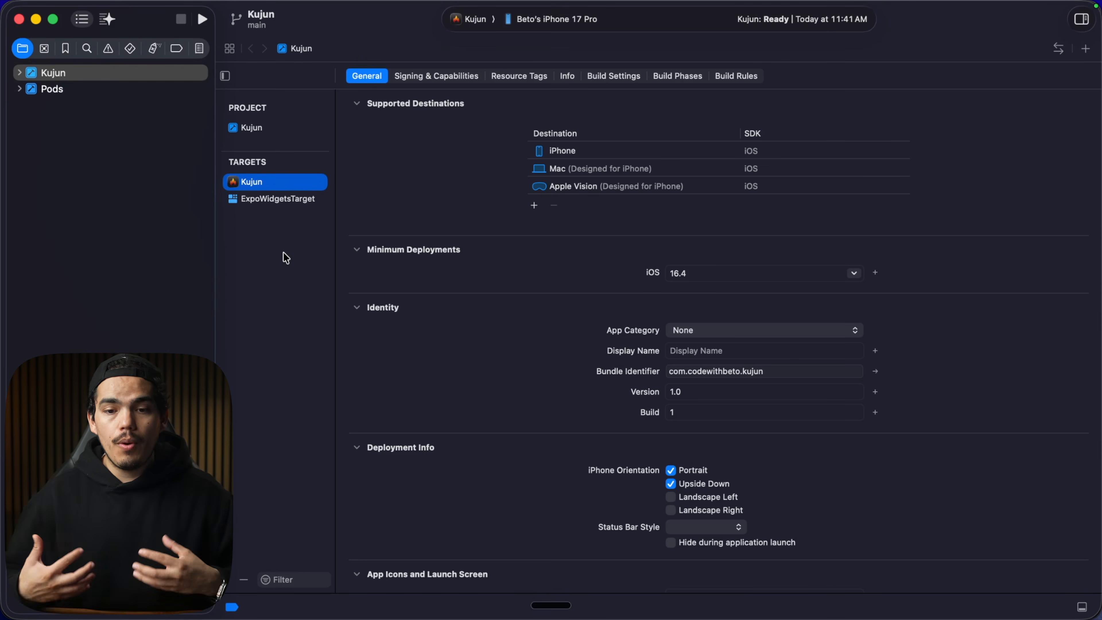
# Check the Apple accounts signed in to Xcode's settings, then close the settings window.
pyautogui.press('super+comma')
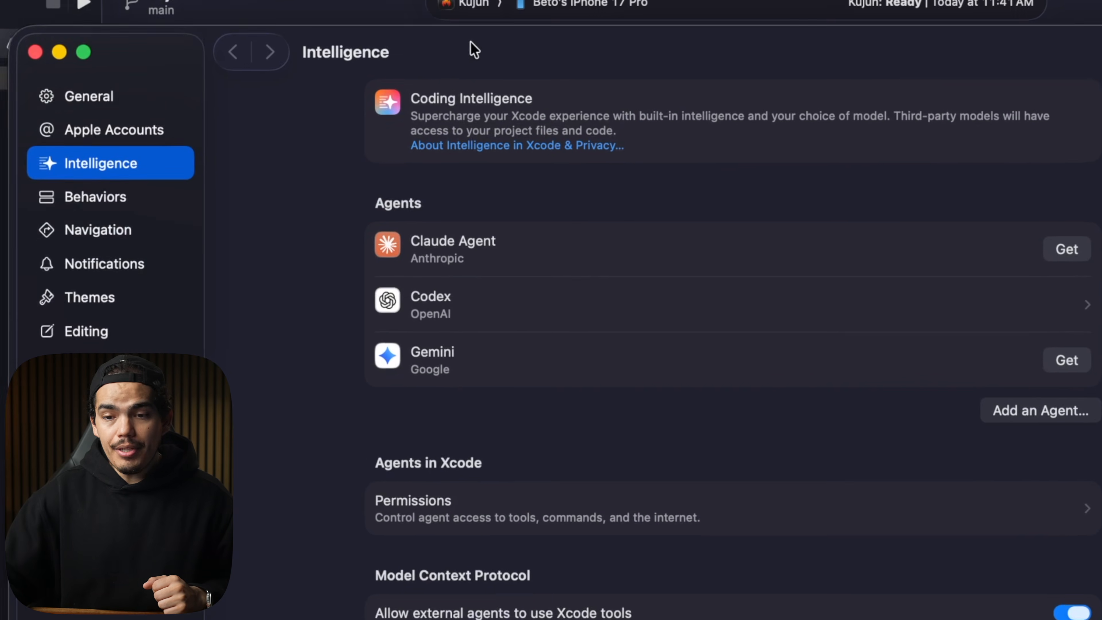
pyautogui.click(111, 115)
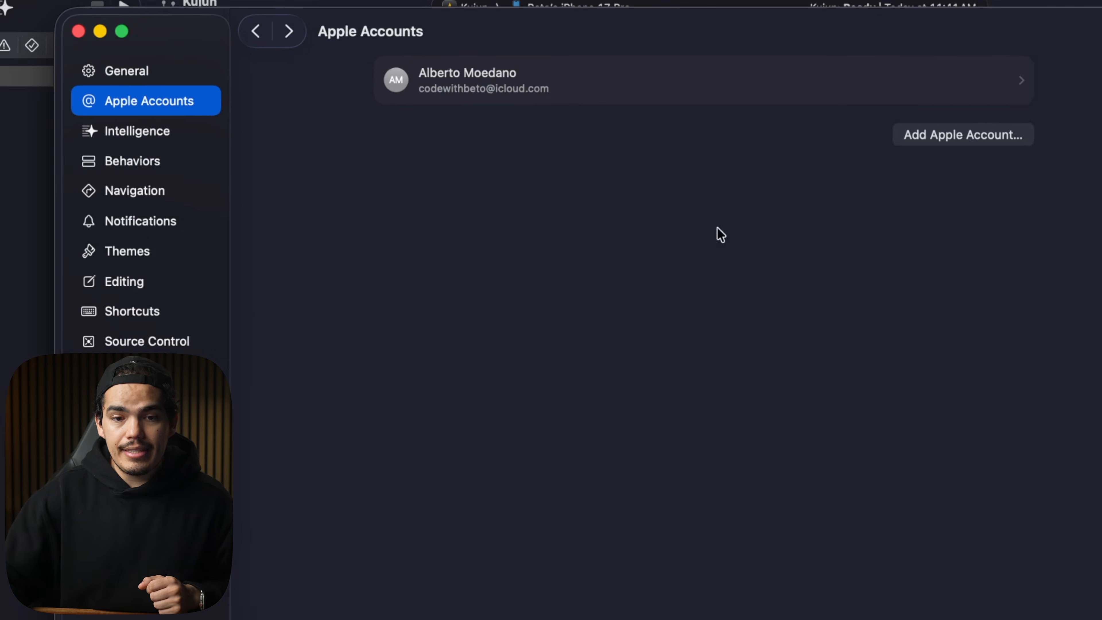
pyautogui.click(32, 28)
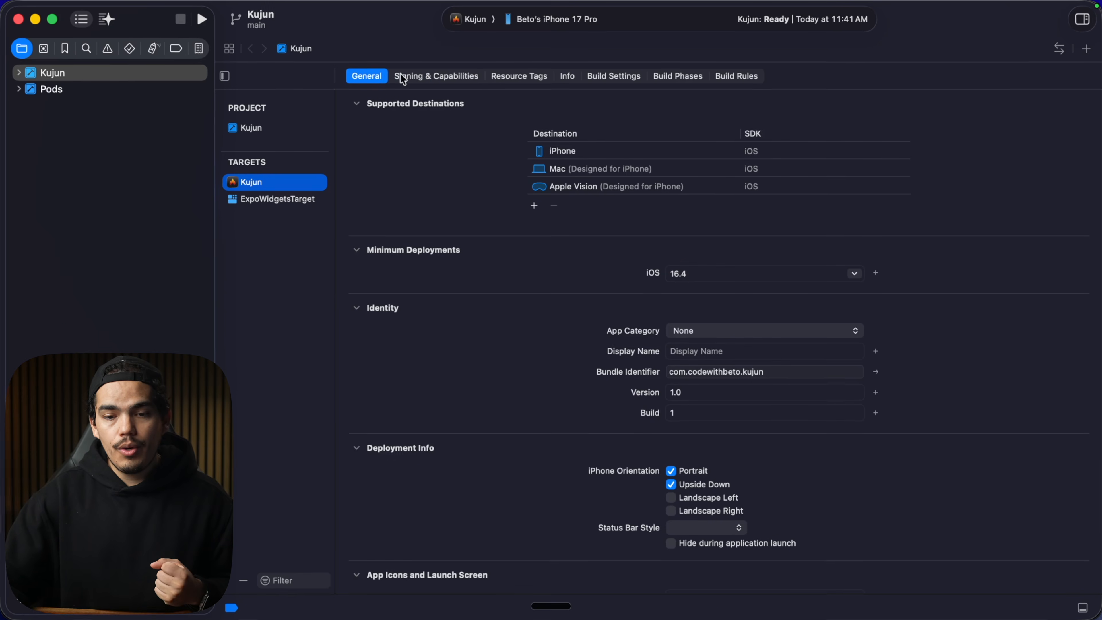
# Set the Kujun target's signing team to Code with Beto LLC under Signing & Capabilities.
pyautogui.click(419, 78)
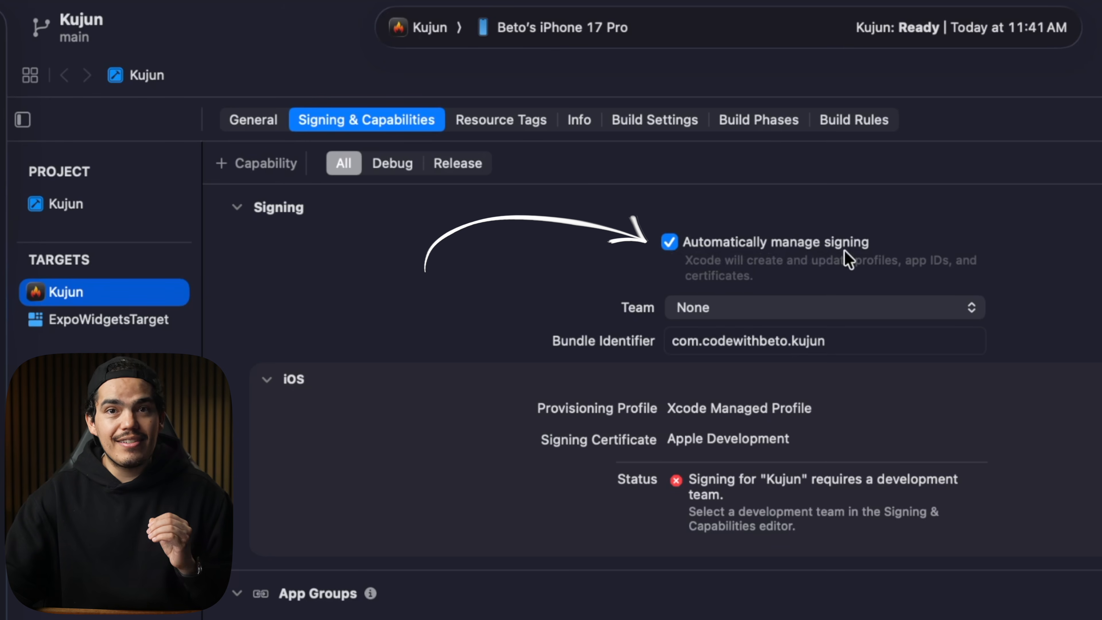
pyautogui.click(745, 310)
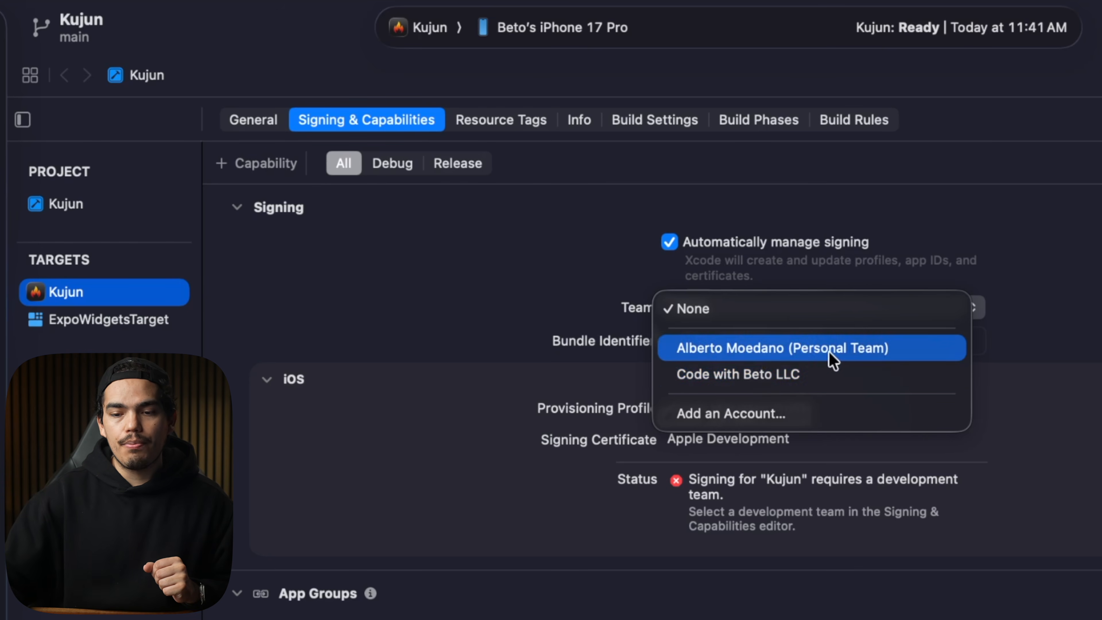
pyautogui.click(754, 375)
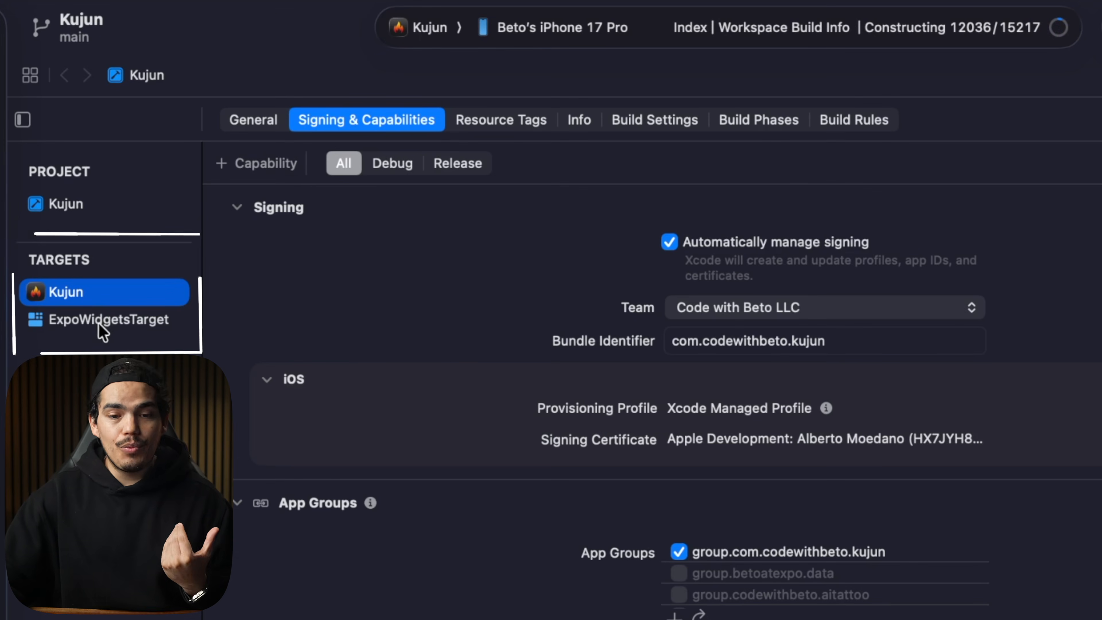
# Set the ExpoWidgetsTarget signing team to Code with Beto LLC, then return to the Kujun target.
pyautogui.click(71, 322)
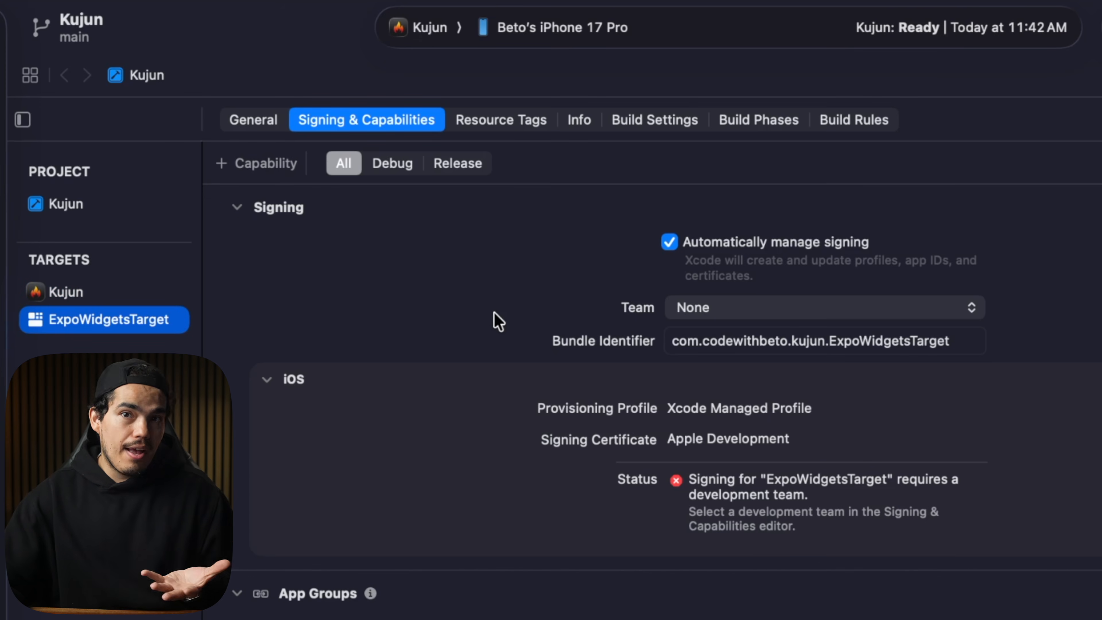
pyautogui.click(715, 309)
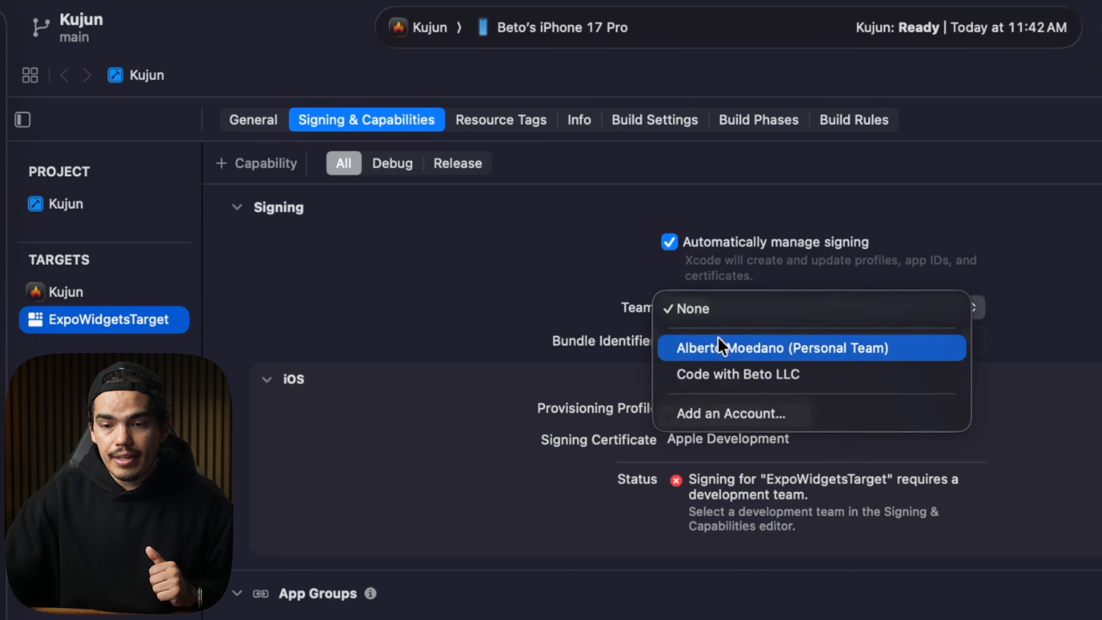
pyautogui.click(728, 375)
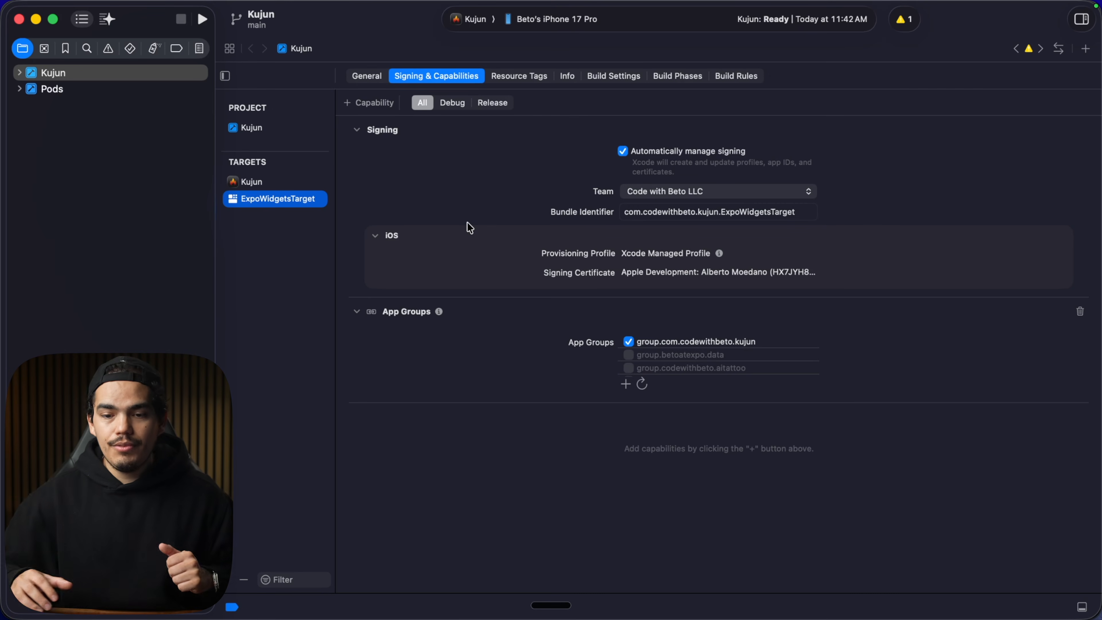
pyautogui.click(252, 182)
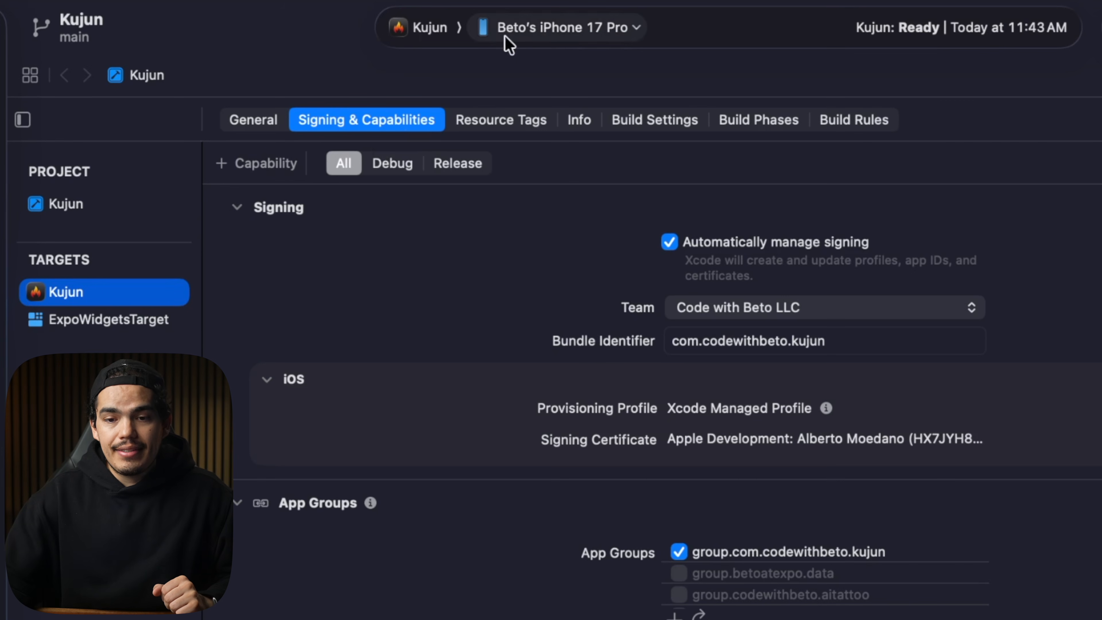
# Set the build destination to Any iOS Device (arm64) and archive the Kujun app.
pyautogui.click(537, 43)
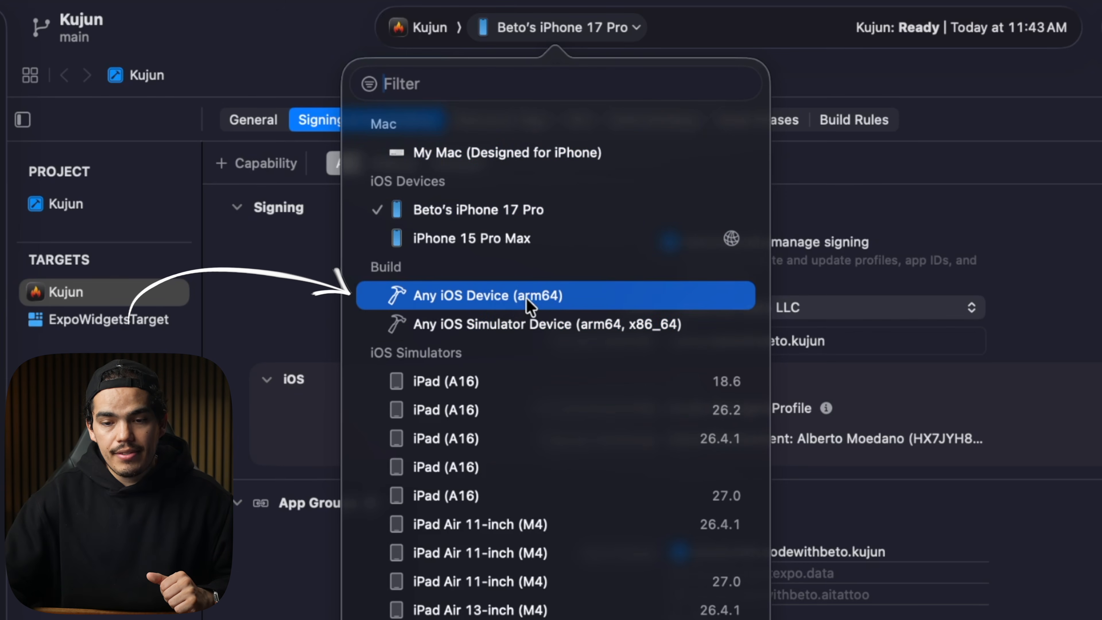
pyautogui.click(563, 297)
pyautogui.moveTo(203, 3)
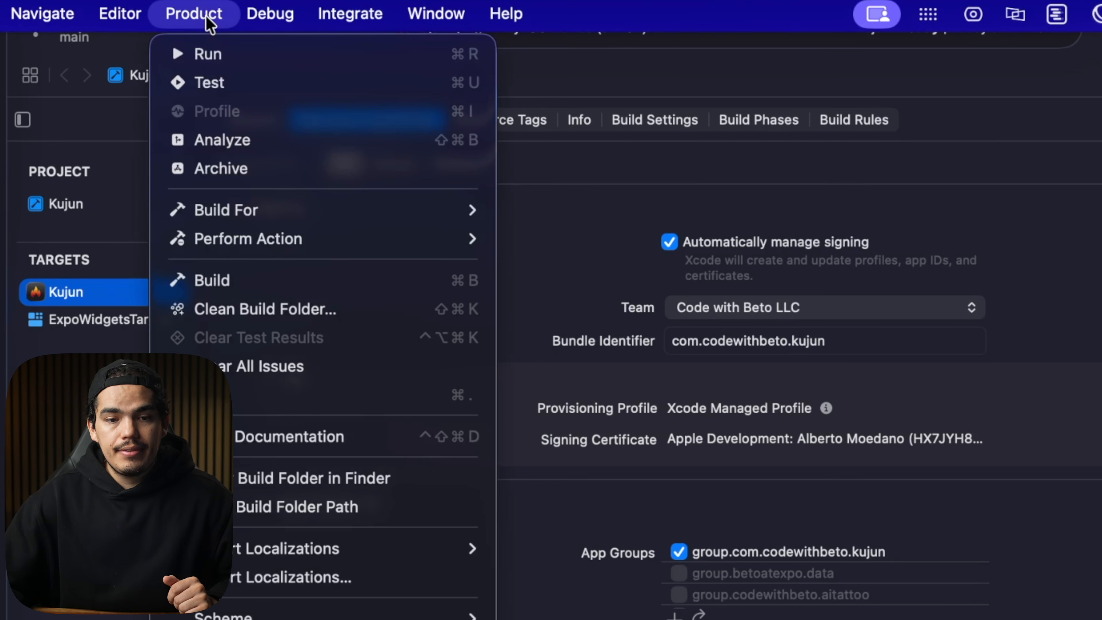
pyautogui.click(259, 165)
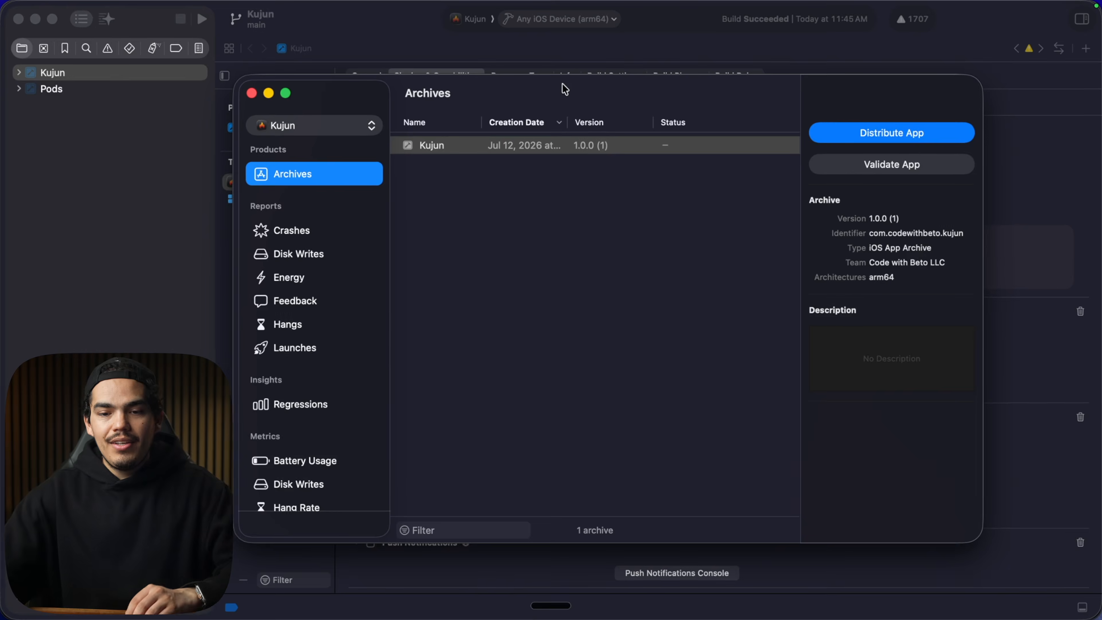
# Distribute the Kujun archive to App Store Connect, upload it, and dismiss the upload warnings.
pyautogui.click(467, 145)
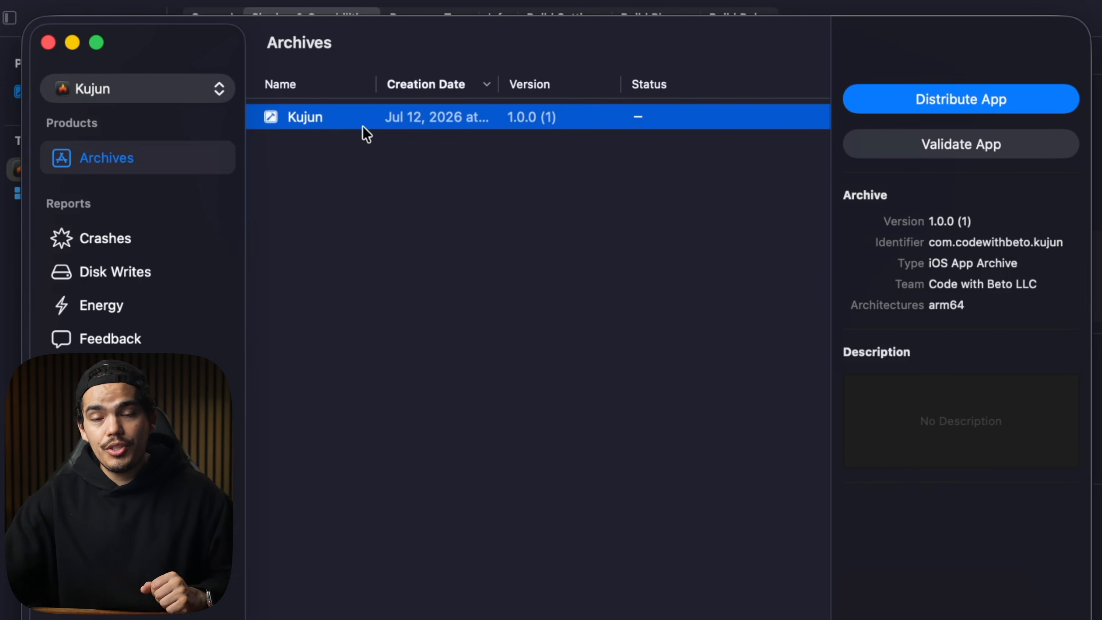
pyautogui.click(940, 105)
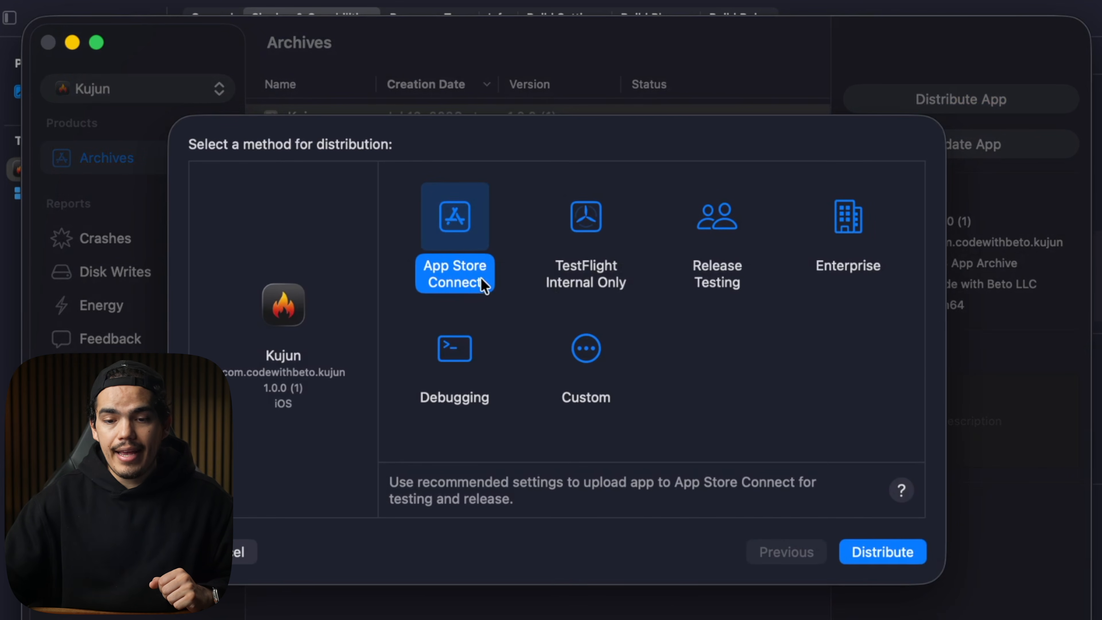
pyautogui.click(872, 555)
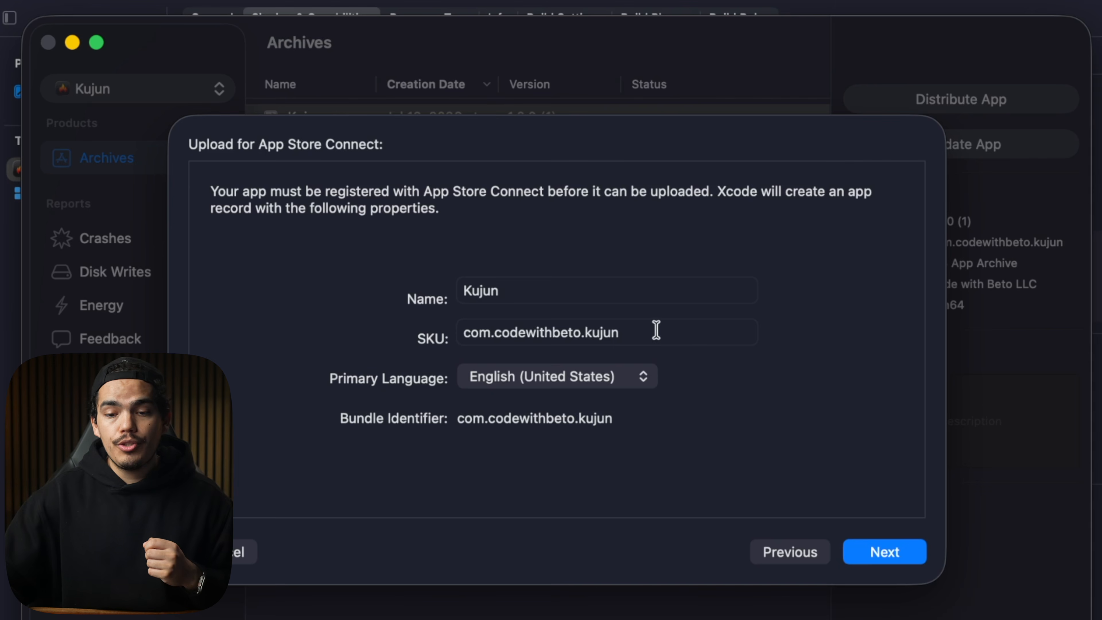
pyautogui.moveTo(655, 332); pyautogui.dragTo(466, 334)
pyautogui.click(547, 333)
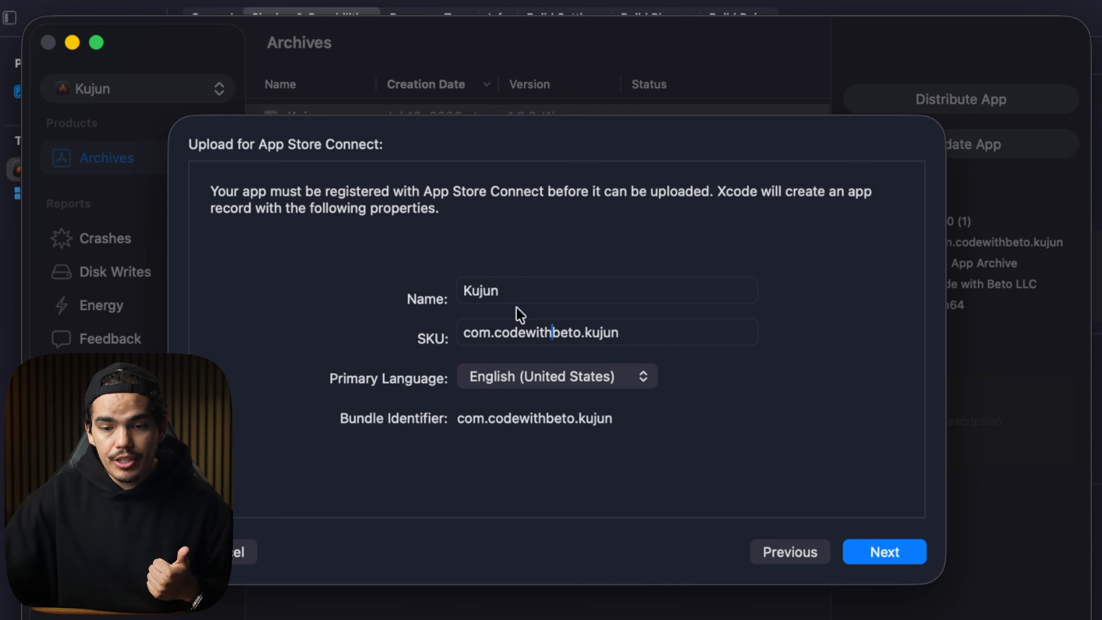
pyautogui.click(876, 549)
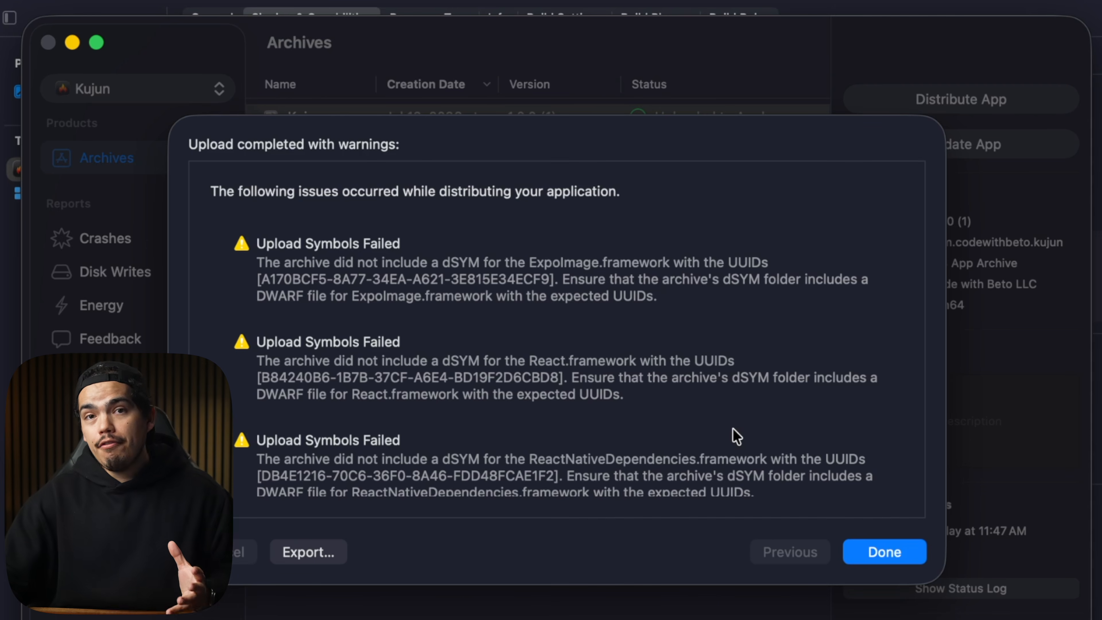
pyautogui.scroll(-15, 733, 429)
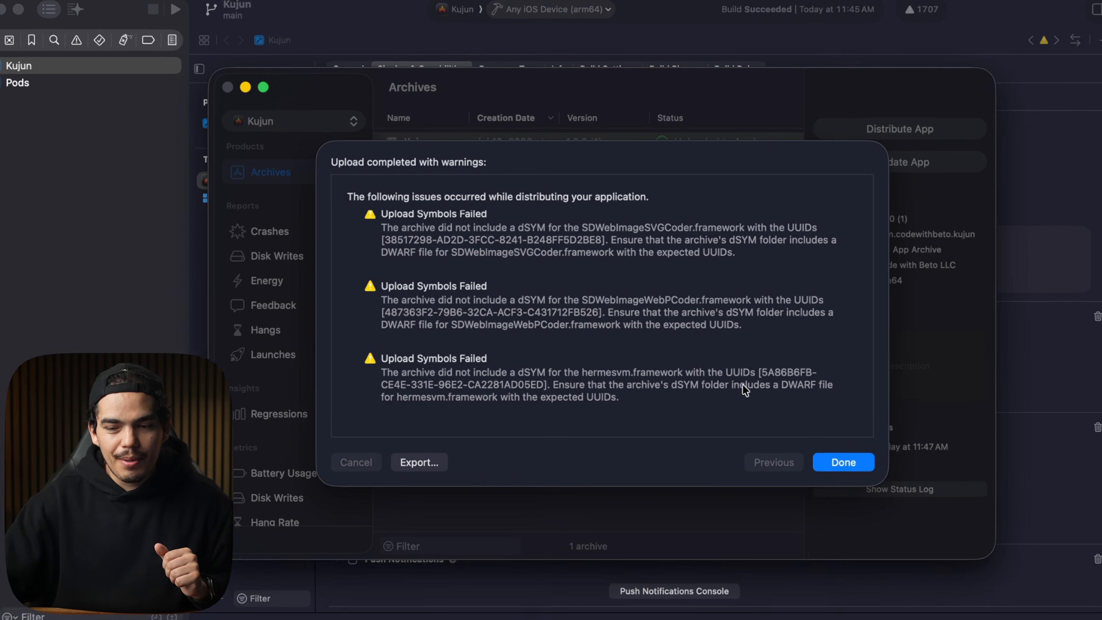
pyautogui.click(834, 450)
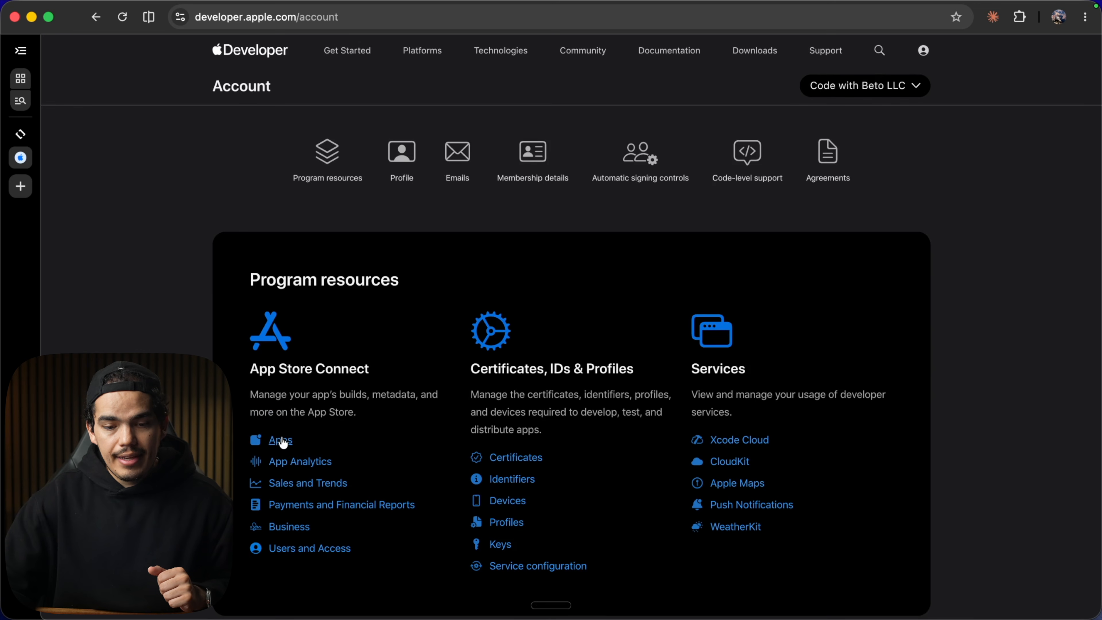
# Open the Kujun app in App Store Connect and view its TestFlight iOS builds.
pyautogui.click(281, 440)
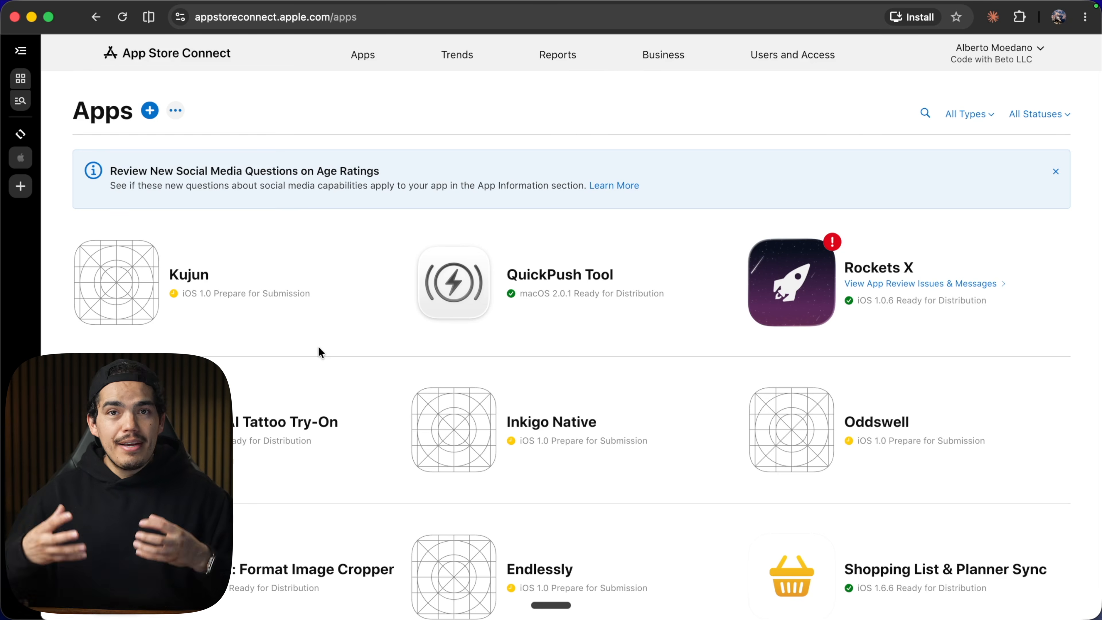
pyautogui.click(188, 277)
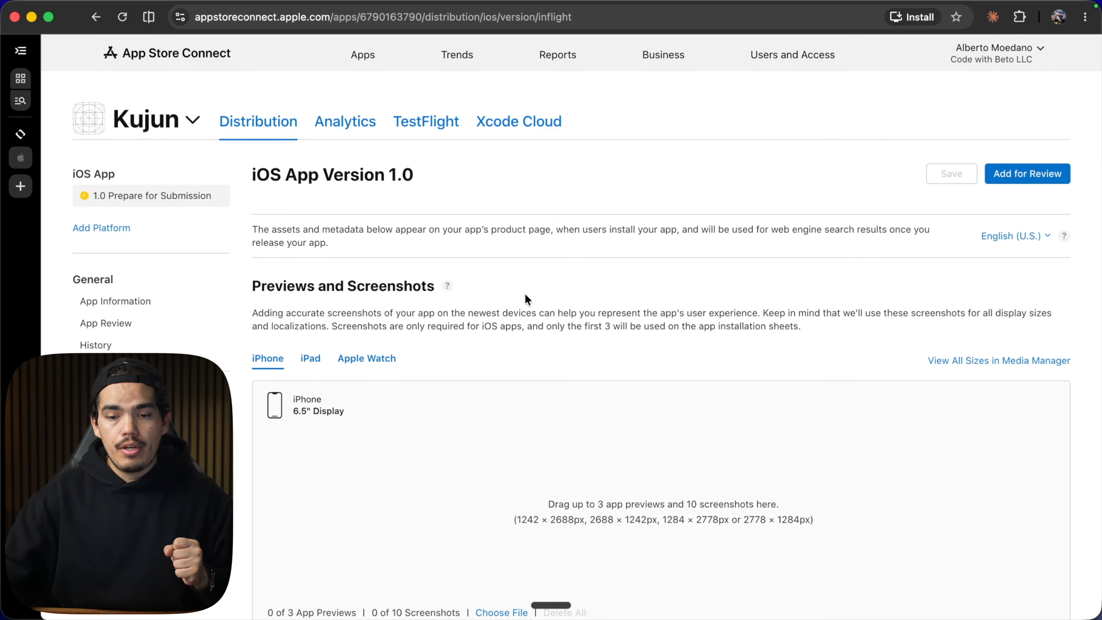
pyautogui.scroll(-7, 527, 300)
pyautogui.scroll(7, 527, 299)
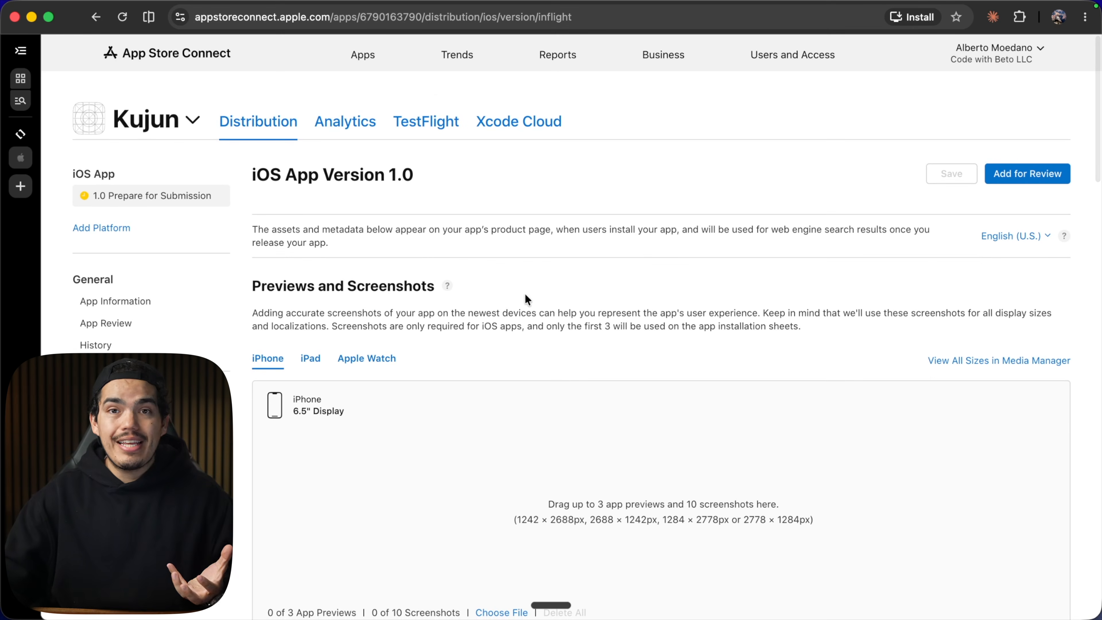
pyautogui.click(419, 131)
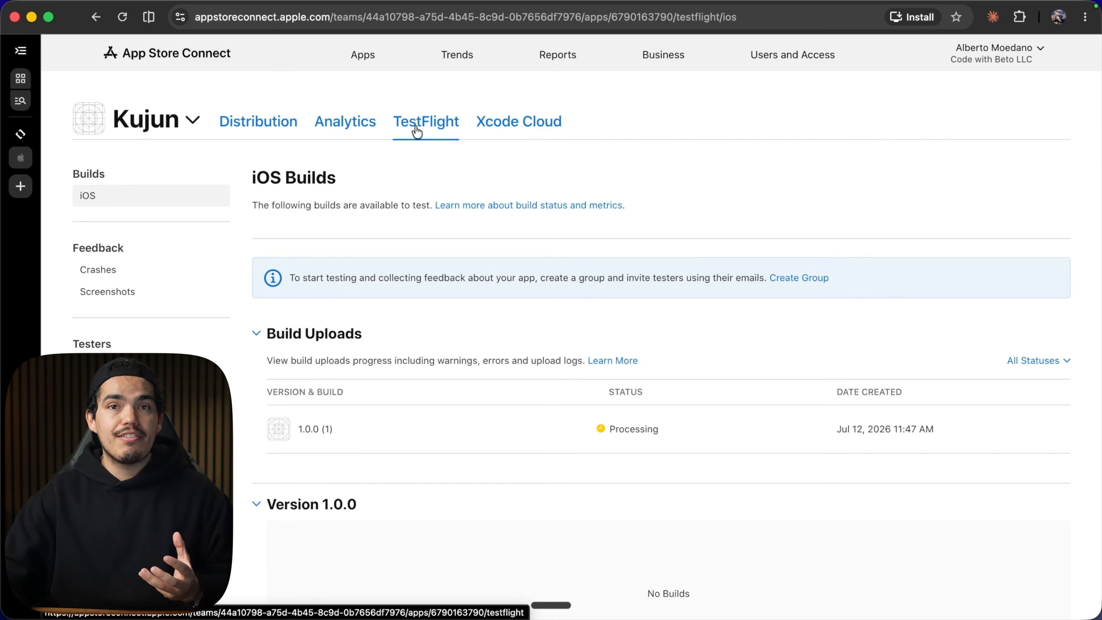
pyautogui.scroll(-3, 440, 399)
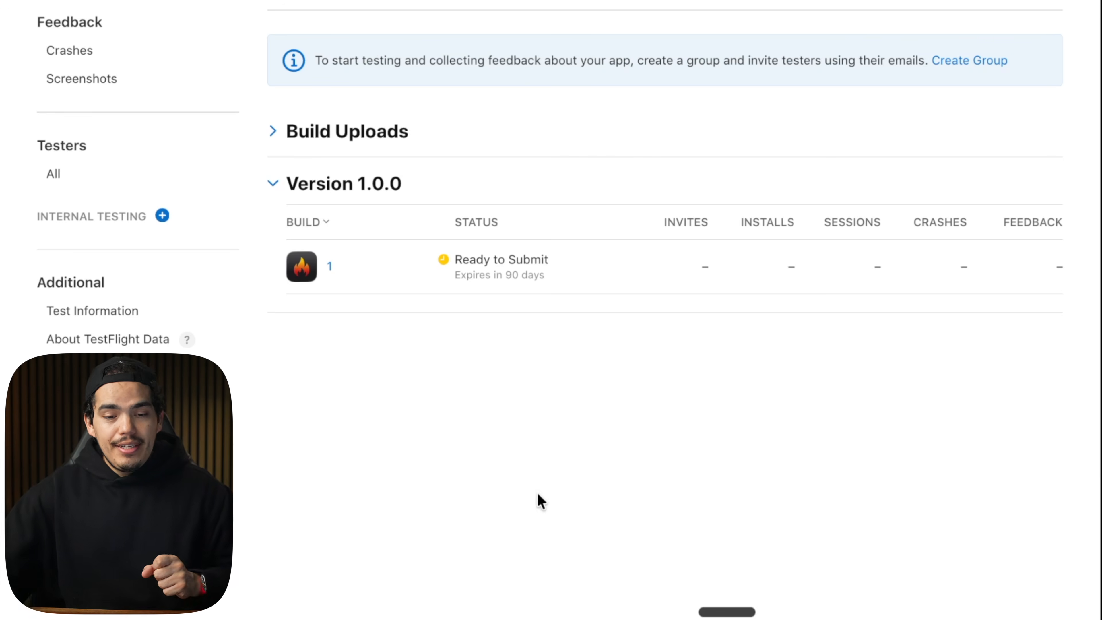
# Create a new internal TestFlight group named Internal with automatic distribution enabled.
pyautogui.click(162, 216)
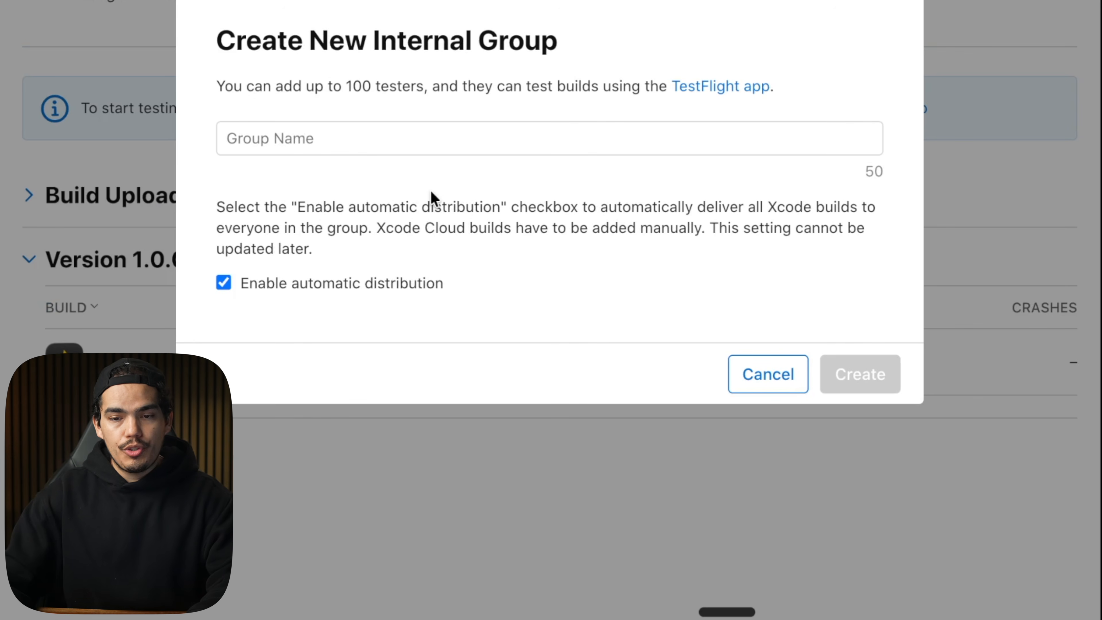
pyautogui.click(334, 150)
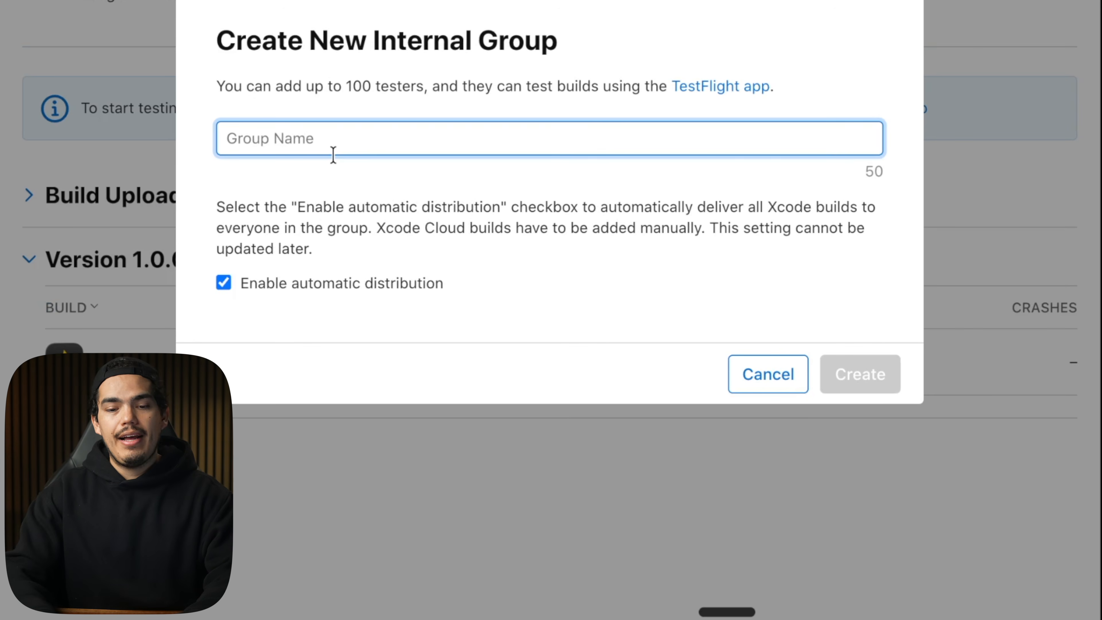
pyautogui.write('Internal')
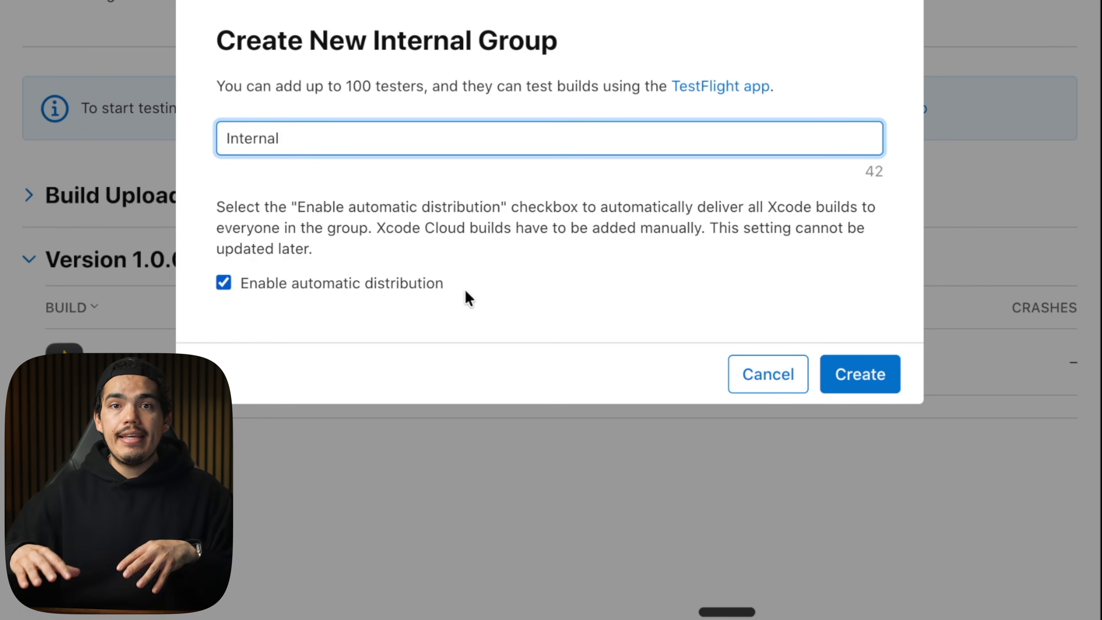
pyautogui.click(860, 377)
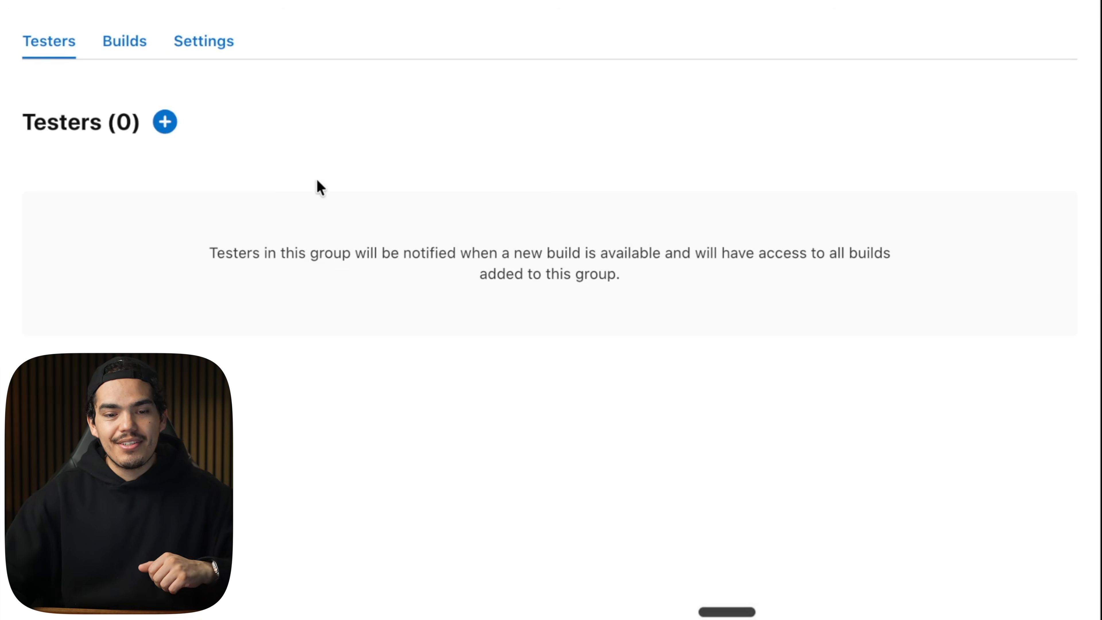
# Add one team member from the list as a tester to the Internal group.
pyautogui.click(168, 130)
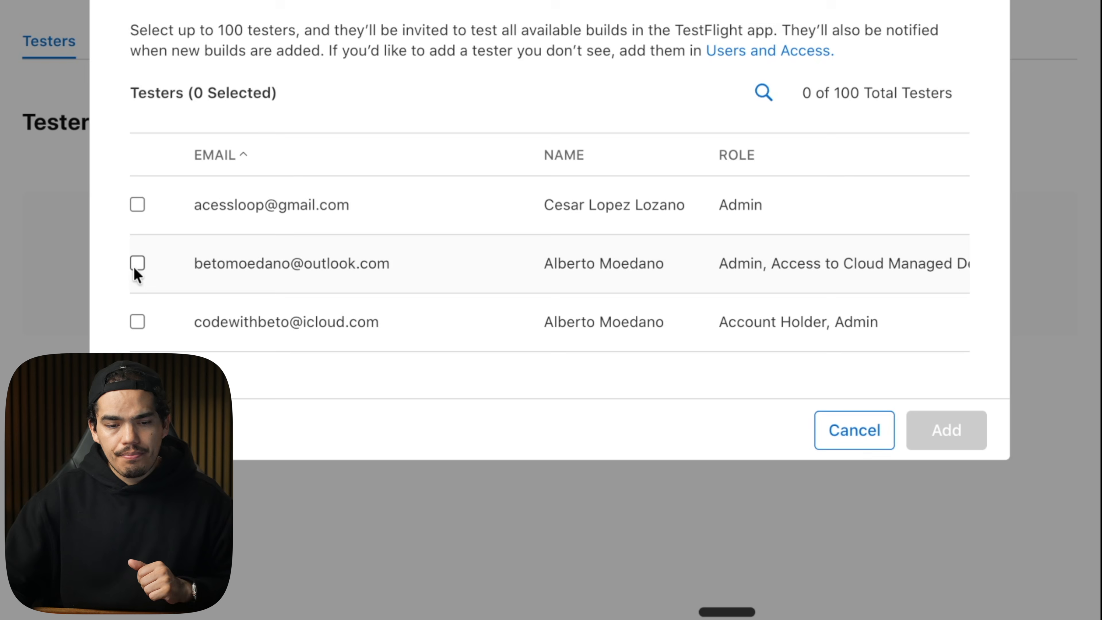
pyautogui.click(137, 263)
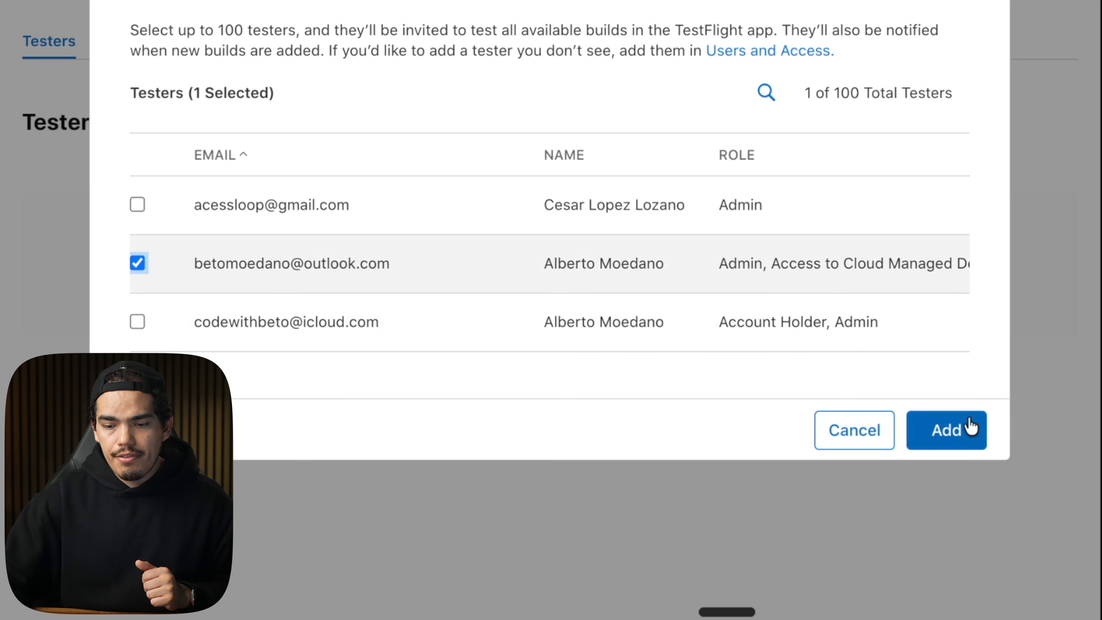
pyautogui.click(966, 429)
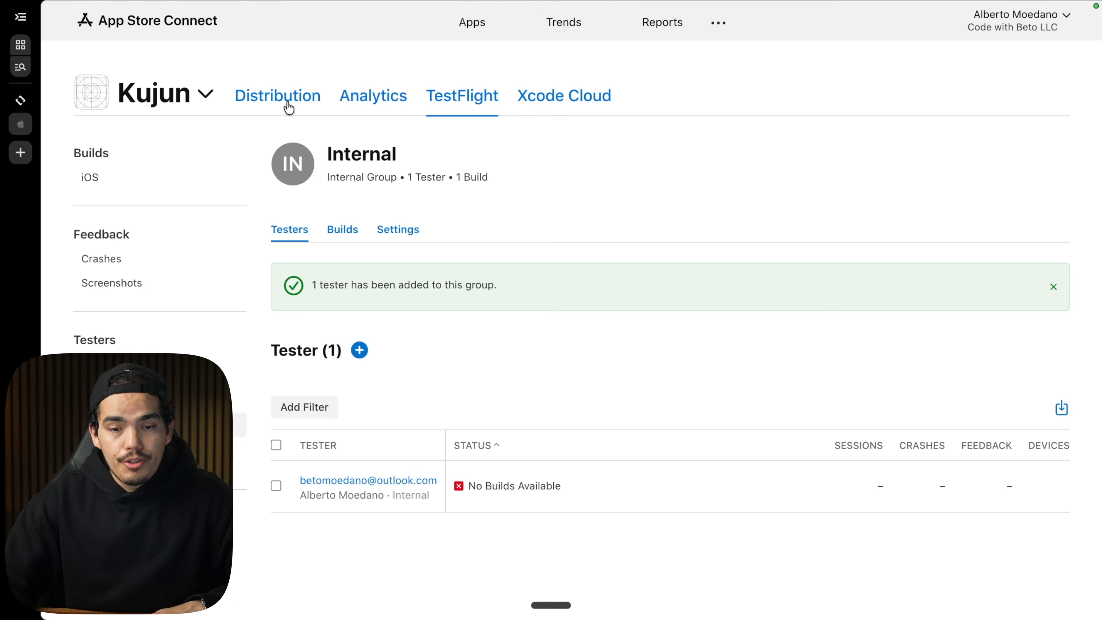
pyautogui.click(289, 108)
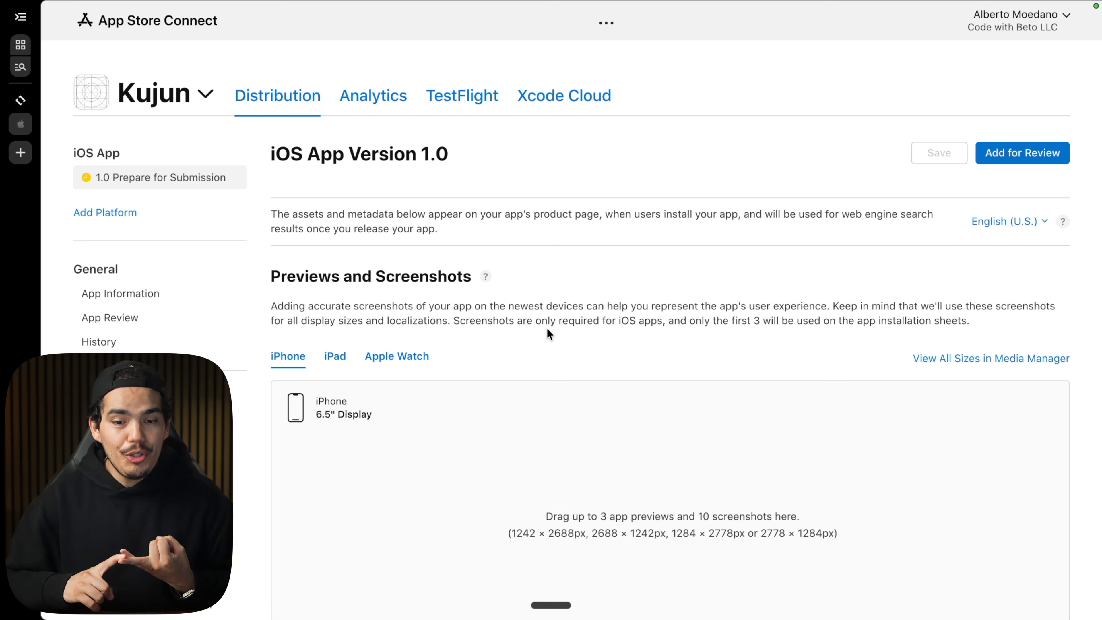
pyautogui.scroll(-1, 548, 330)
pyautogui.scroll(3, 547, 328)
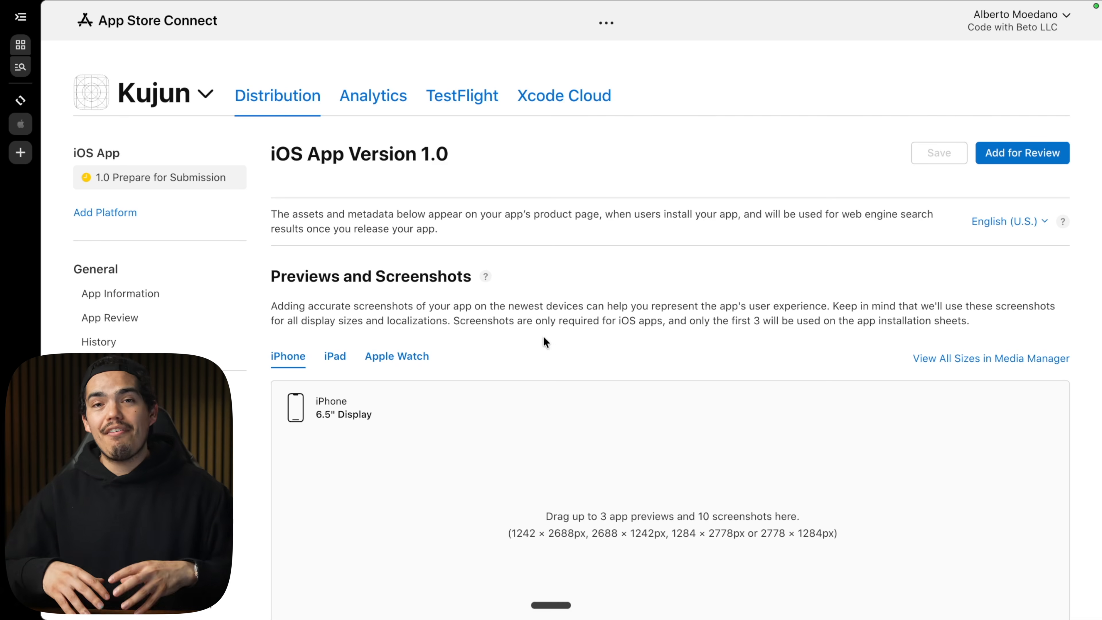
# Switch to the codewithbeto Platano page and open its free Figma screenshot template in Figma.
pyautogui.hotkey('ctrl', 'Tab')
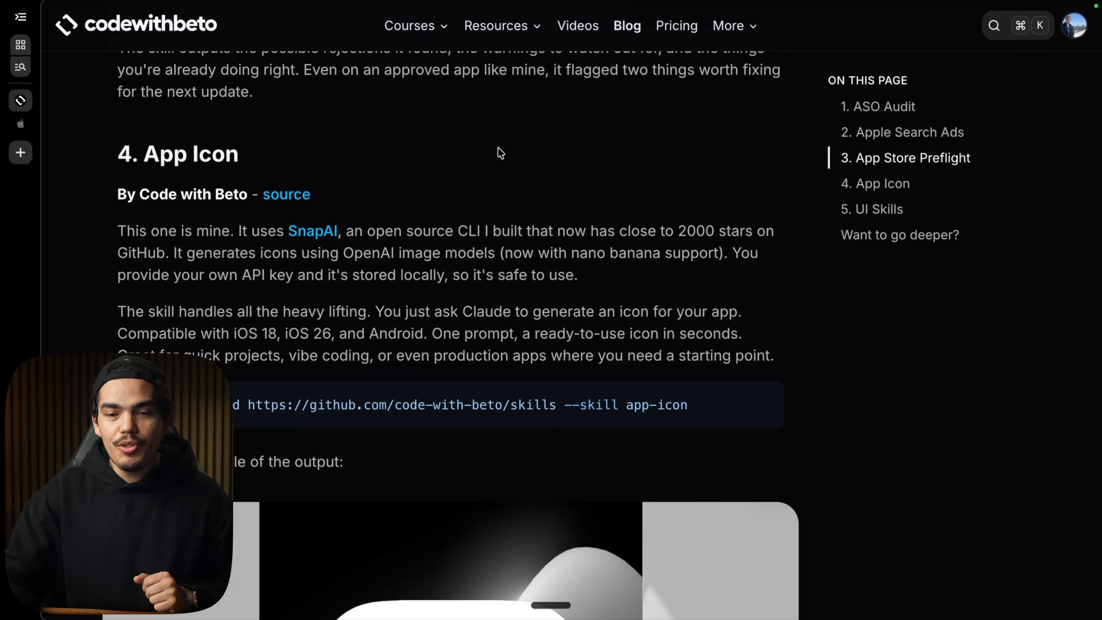
pyautogui.moveTo(486, 41)
pyautogui.click(488, 73)
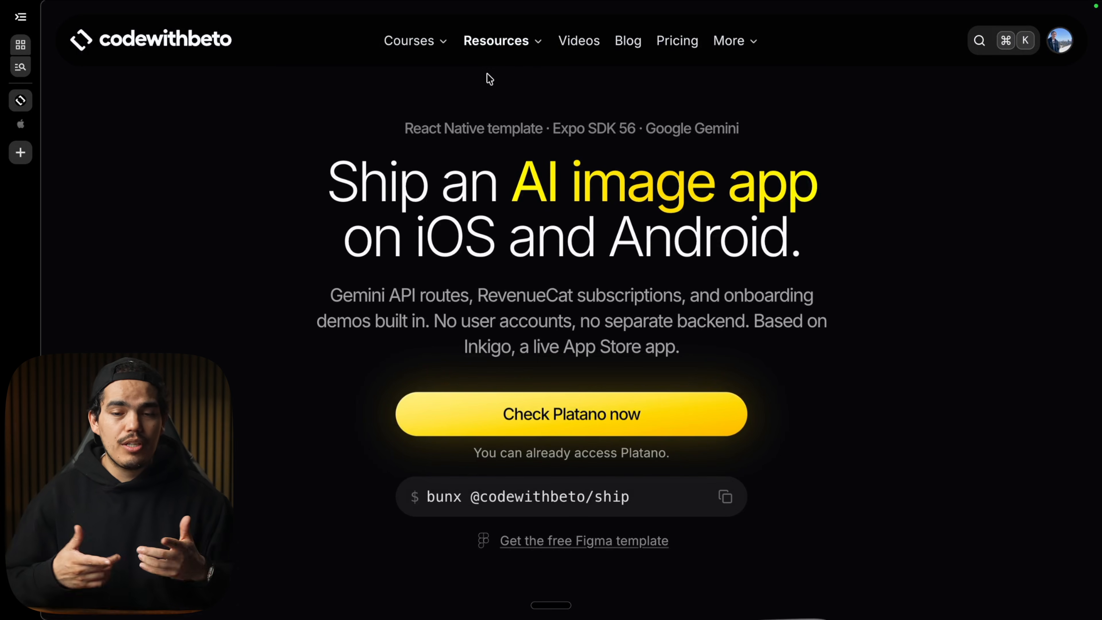
pyautogui.scroll(-10, 428, 203)
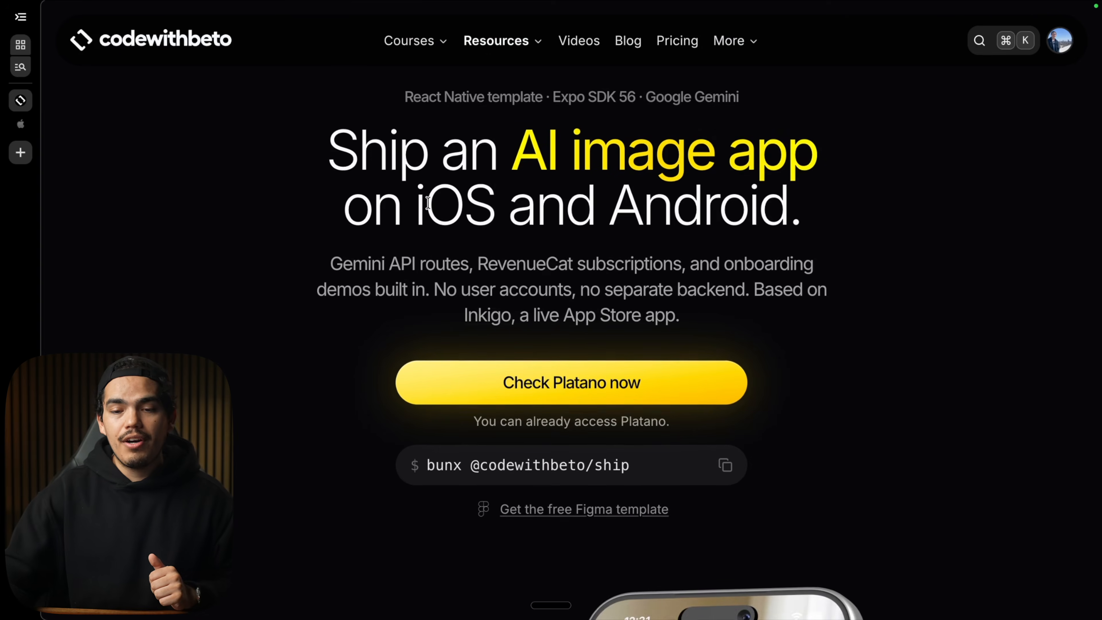
pyautogui.scroll(-3, 428, 204)
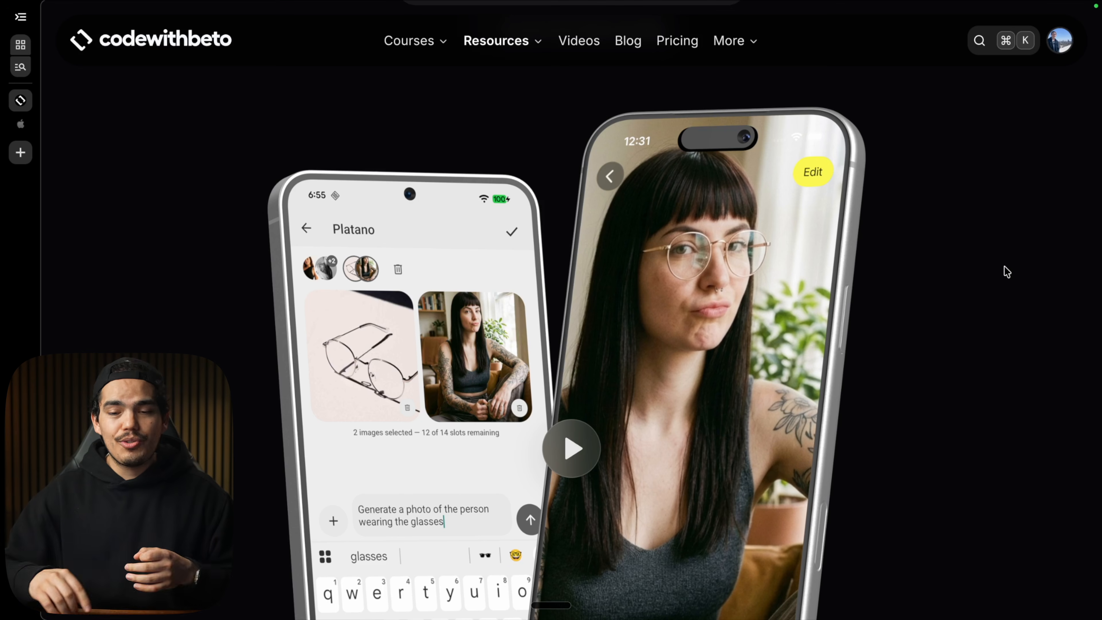
pyautogui.scroll(5, 950, 305)
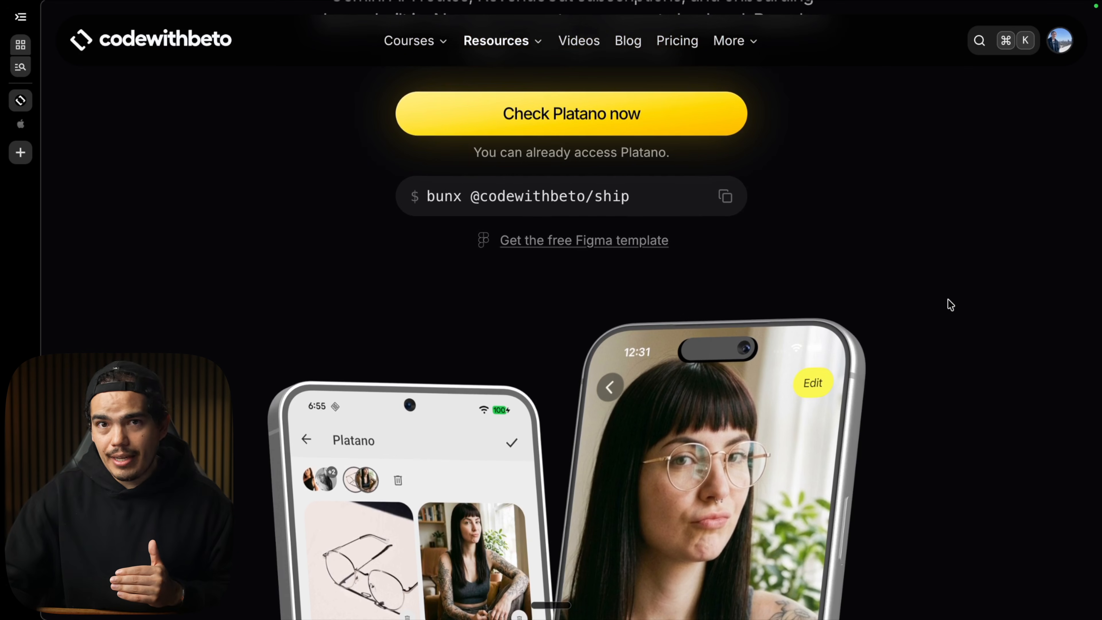
pyautogui.scroll(-1, 860, 285)
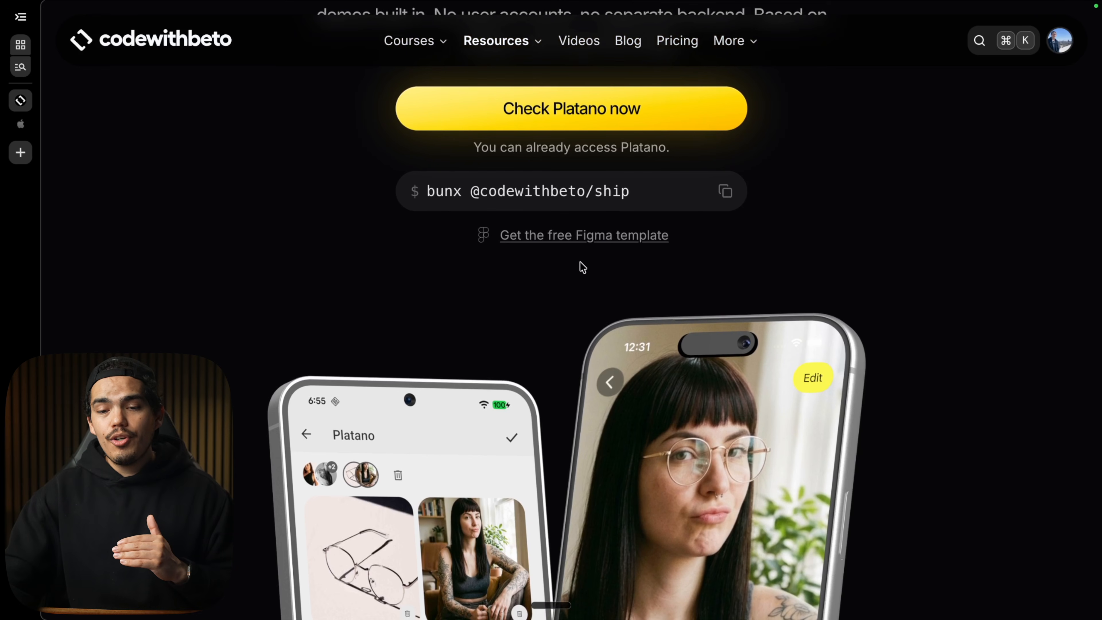
pyautogui.click(587, 236)
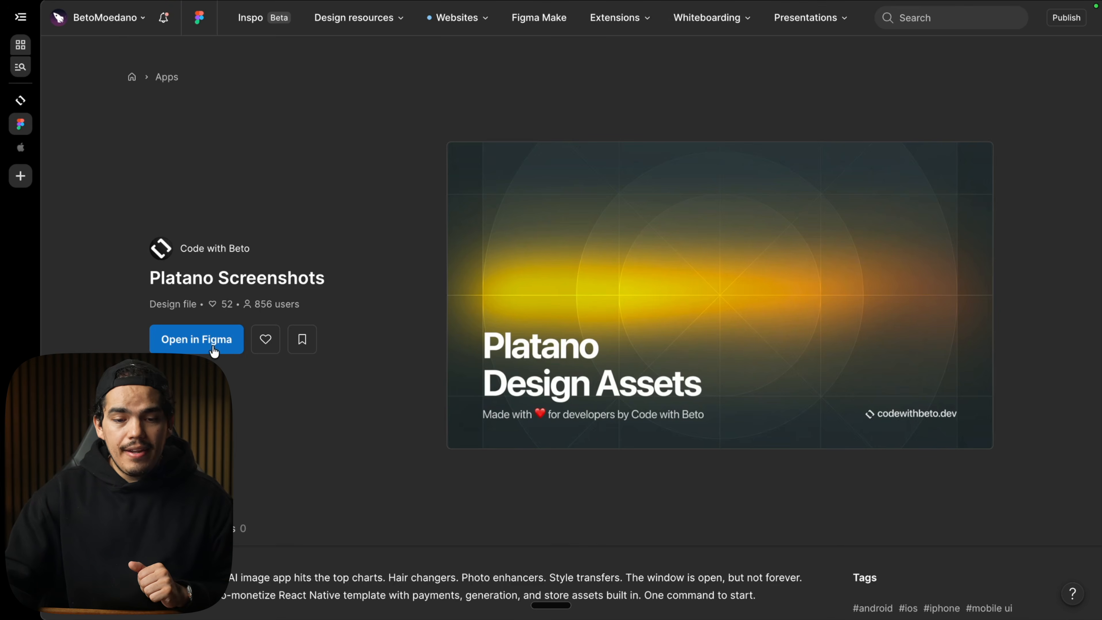
pyautogui.click(214, 351)
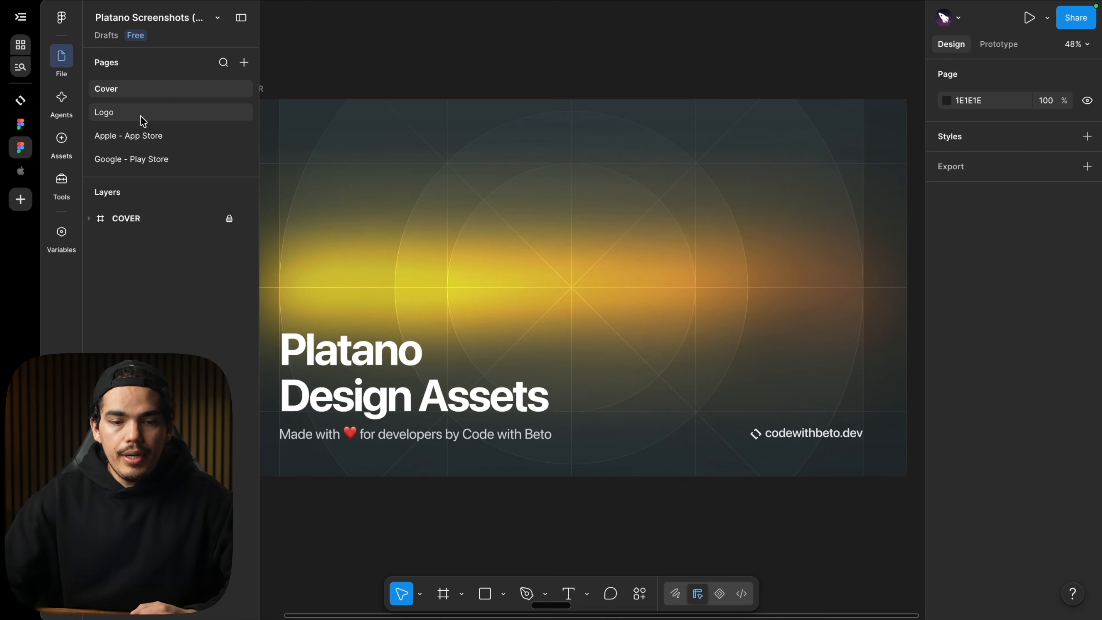
# Browse the template's Apple - App Store and Google - Play Store screenshot pages.
pyautogui.click(140, 114)
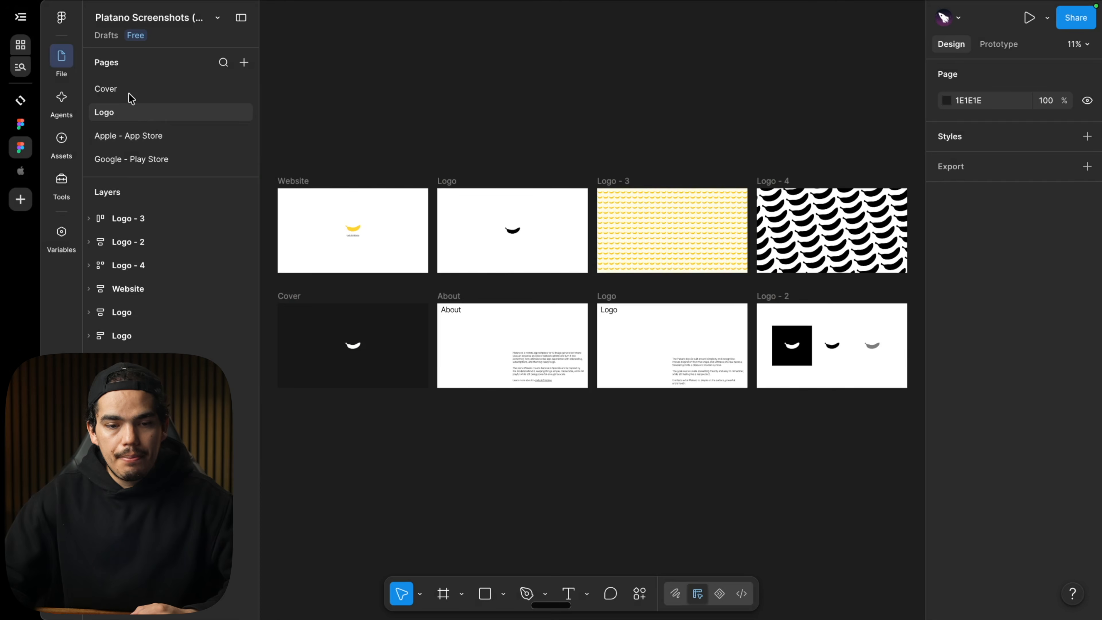
pyautogui.click(143, 136)
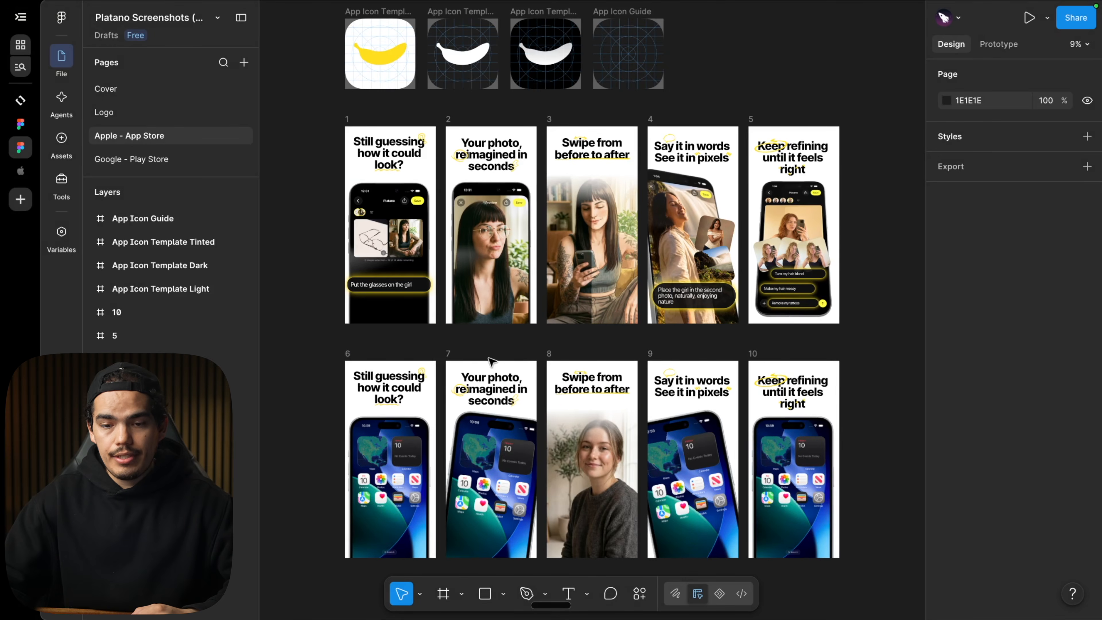
pyautogui.click(153, 159)
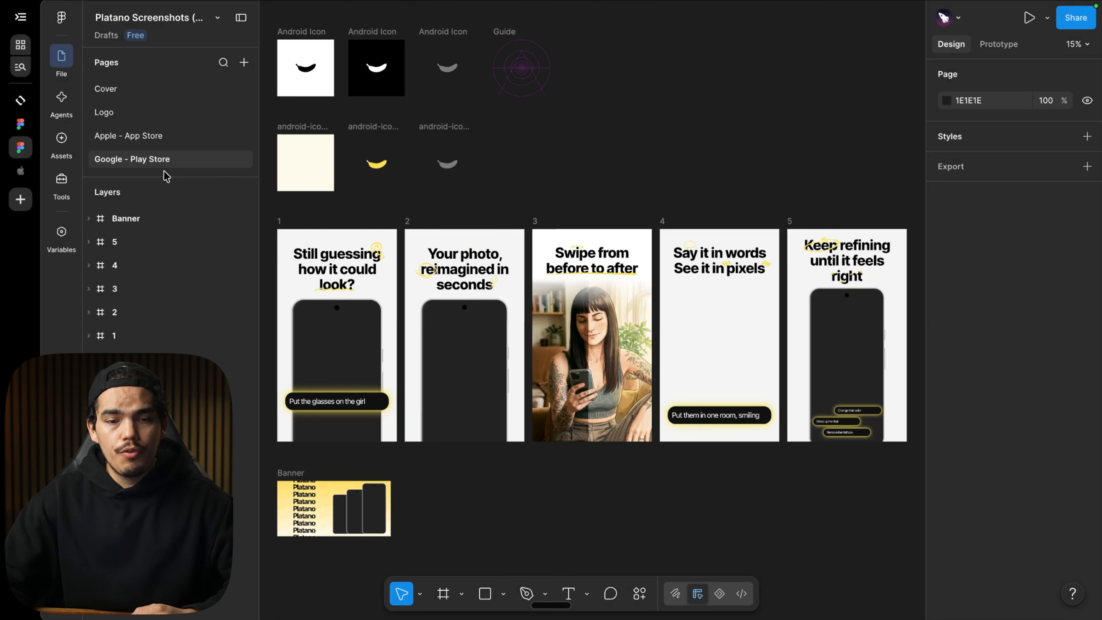
pyautogui.scroll(2, 435, 485)
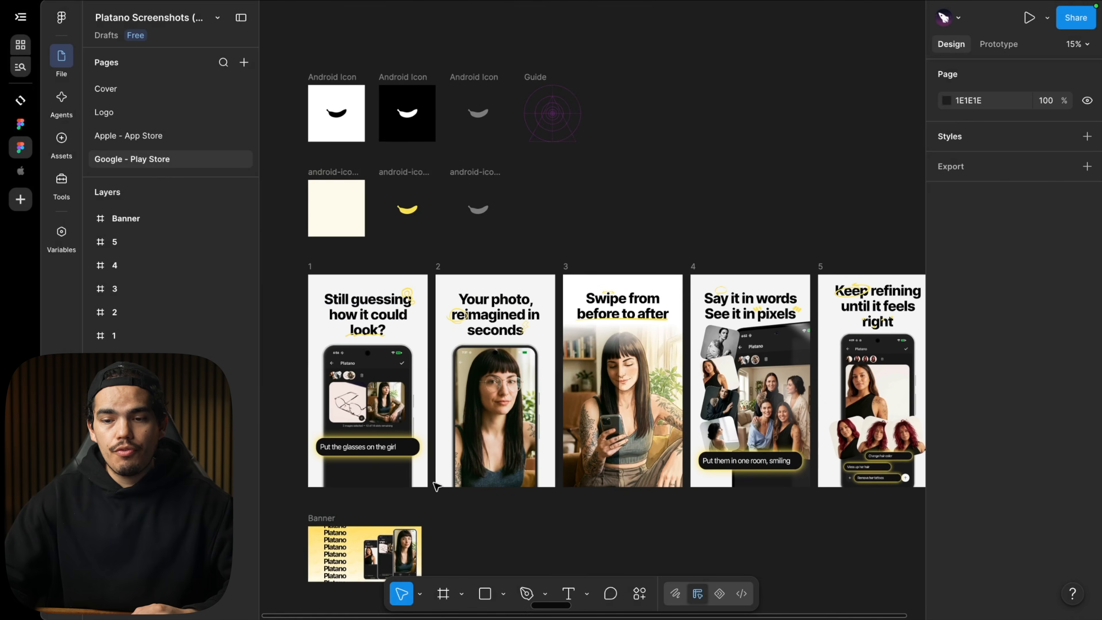
# Inspect the Android icon and screenshot frames on the Google Play page, then return to the App Store page.
pyautogui.scroll(-1, 436, 485)
pyautogui.hscroll(1, 436, 485)
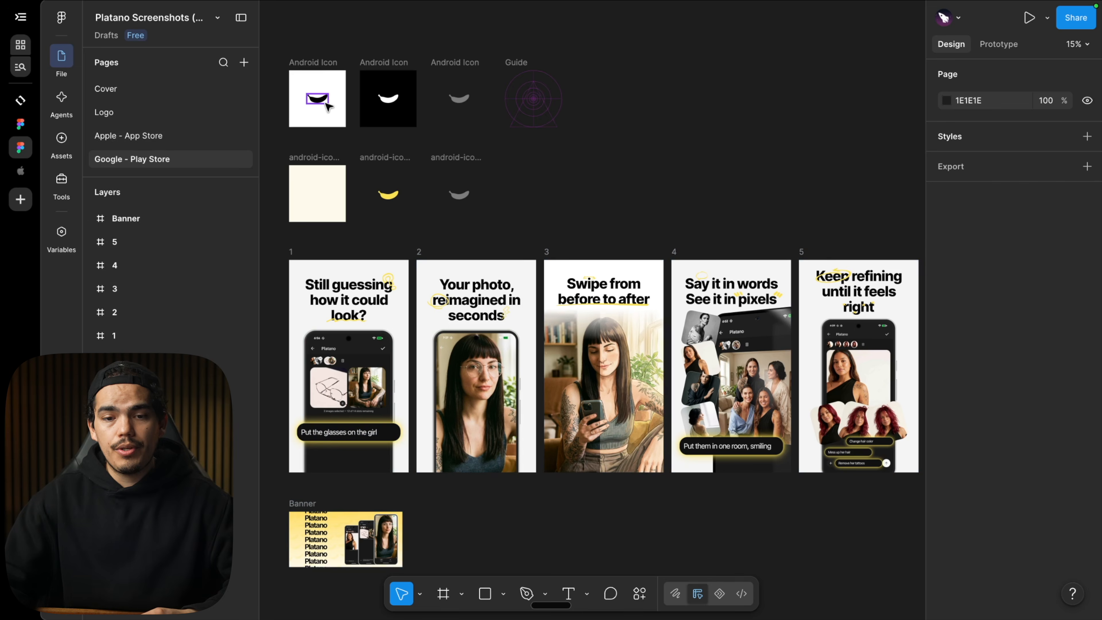
pyautogui.scroll(5, 328, 106)
pyautogui.scroll(2, 328, 127)
pyautogui.hscroll(-1, 327, 128)
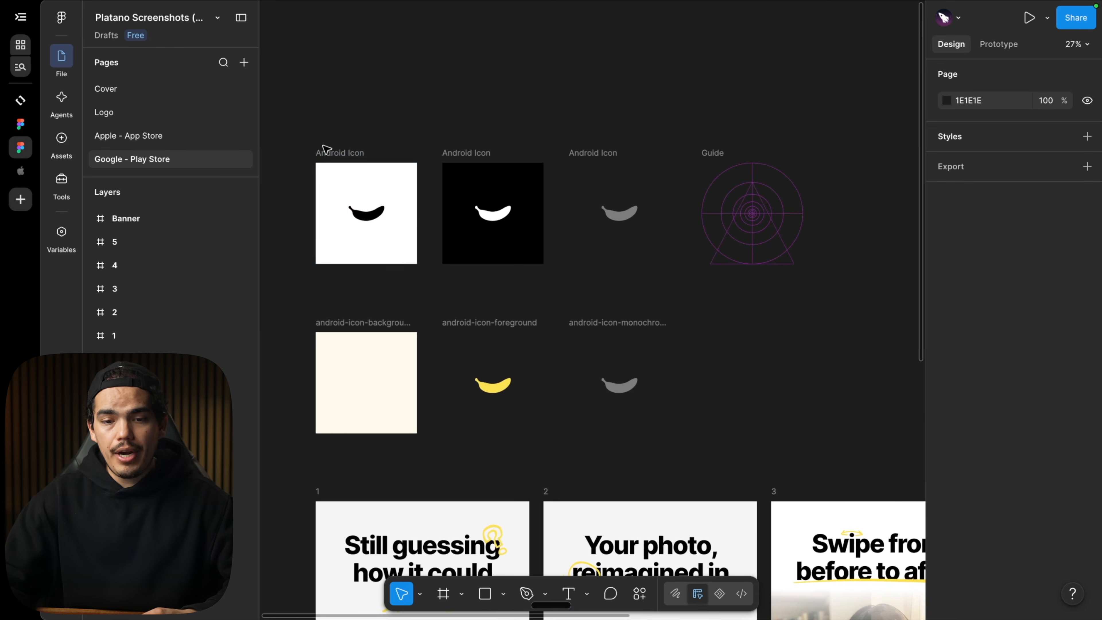
pyautogui.click(173, 138)
# Replace the phone screen image in App Store frame 6 with the pasted Today screen screenshot.
pyautogui.scroll(3, 451, 203)
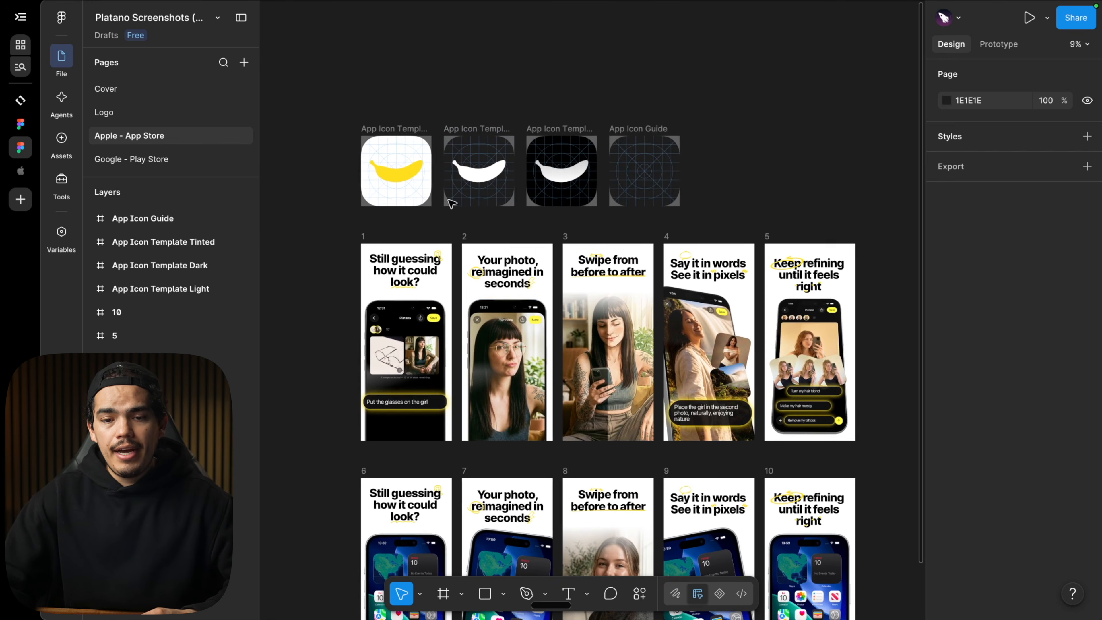
pyautogui.scroll(6, 433, 180)
pyautogui.scroll(-4, 659, 235)
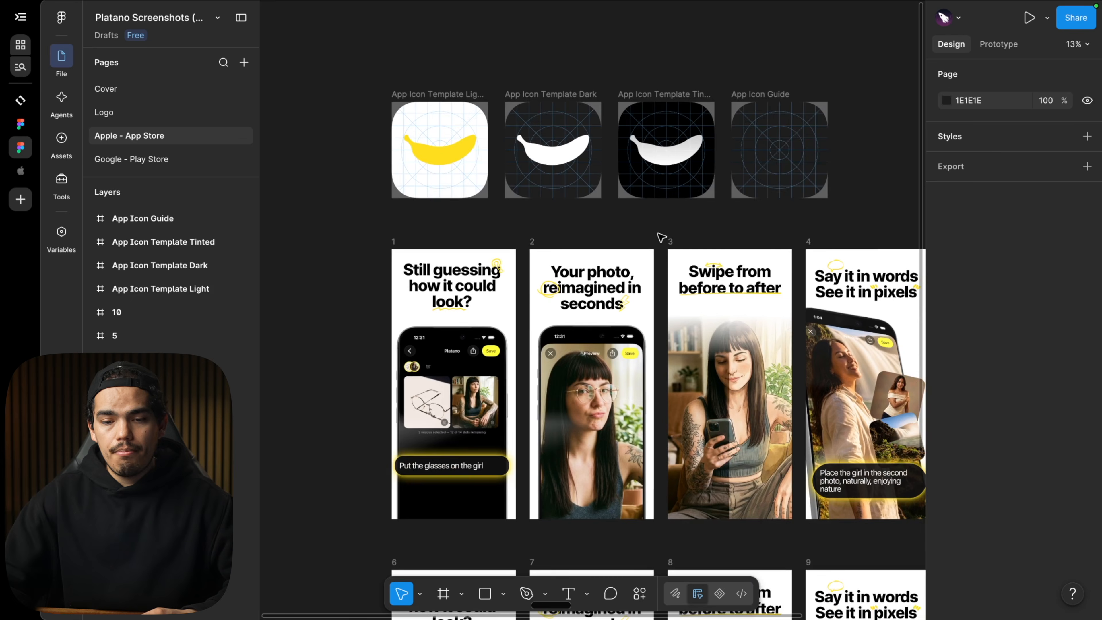
pyautogui.scroll(-9, 661, 237)
pyautogui.hscroll(1, 660, 238)
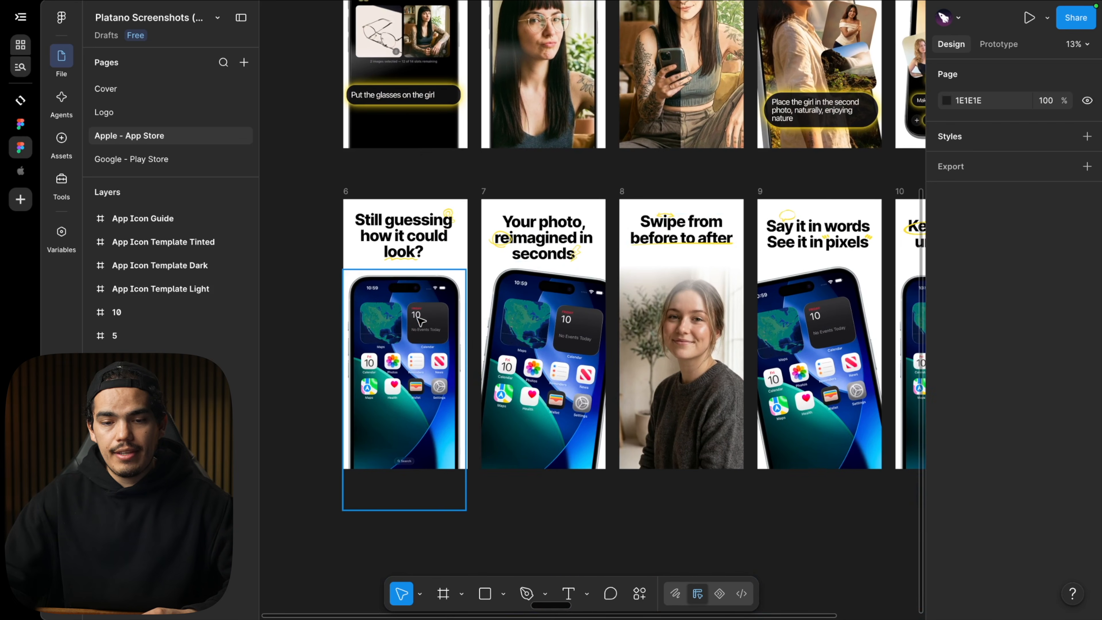
pyautogui.scroll(5, 390, 344)
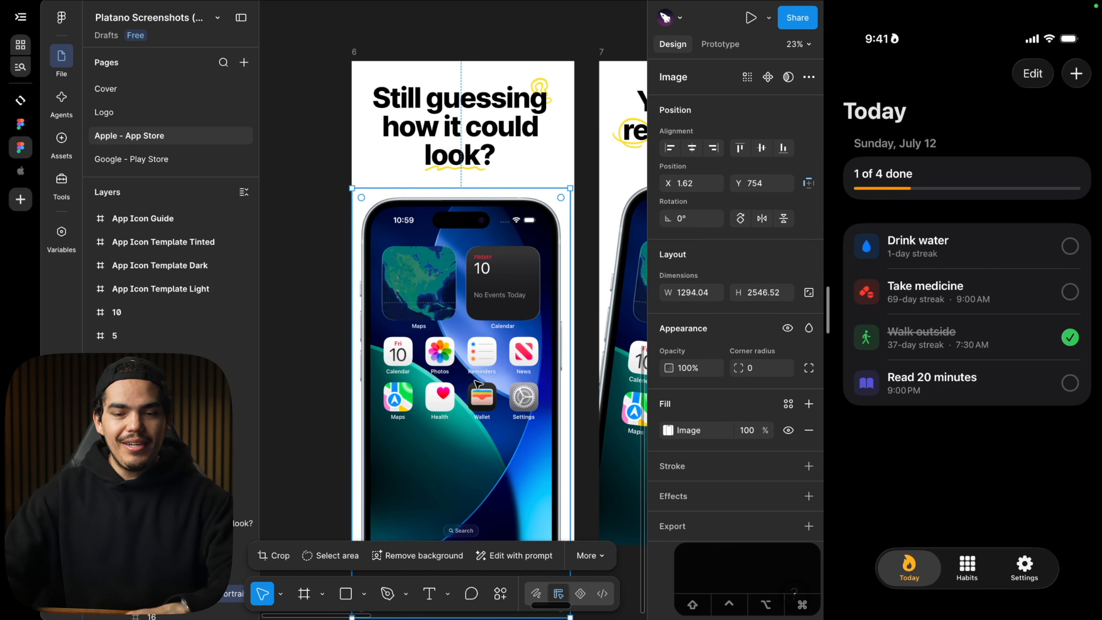
pyautogui.scroll(-2, 478, 384)
pyautogui.hscroll(1, 478, 385)
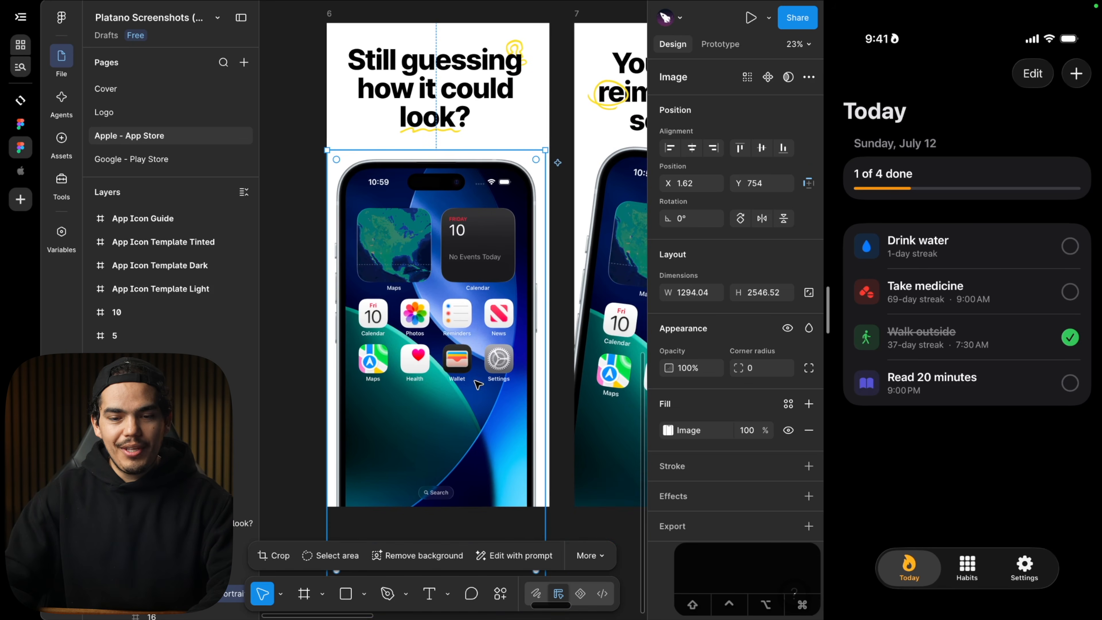
pyautogui.scroll(-2, 234, 241)
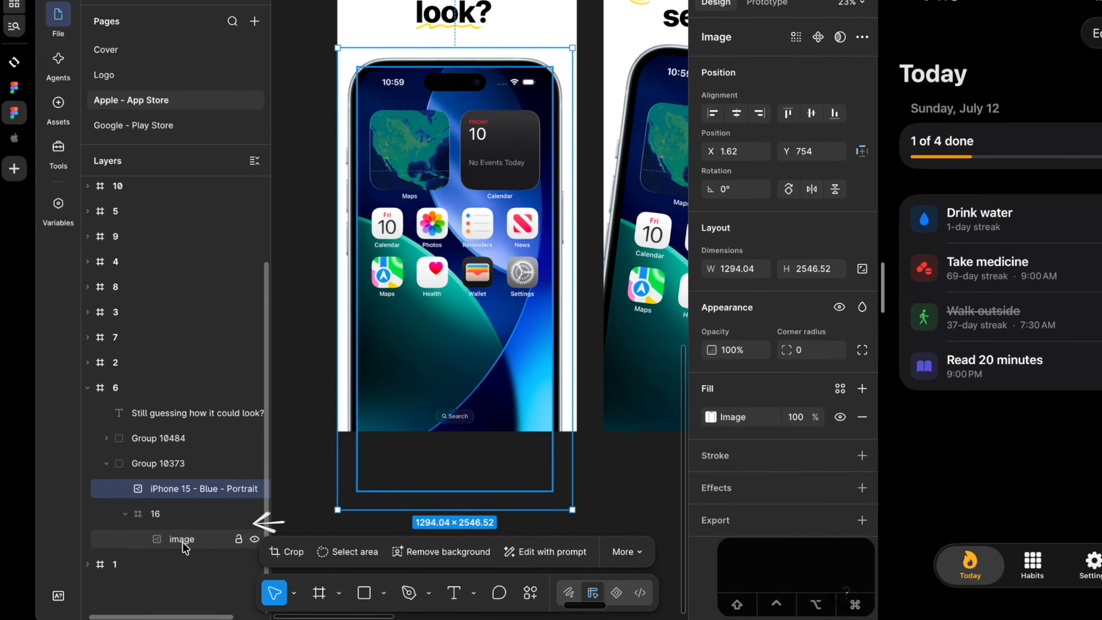
pyautogui.click(193, 546)
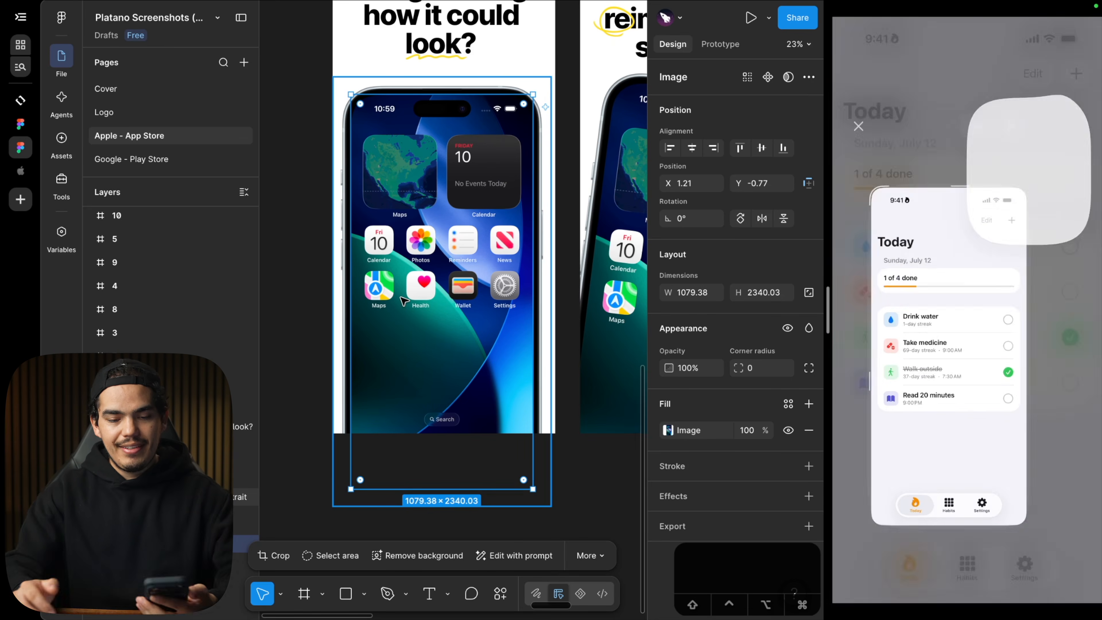
pyautogui.press('super+v')
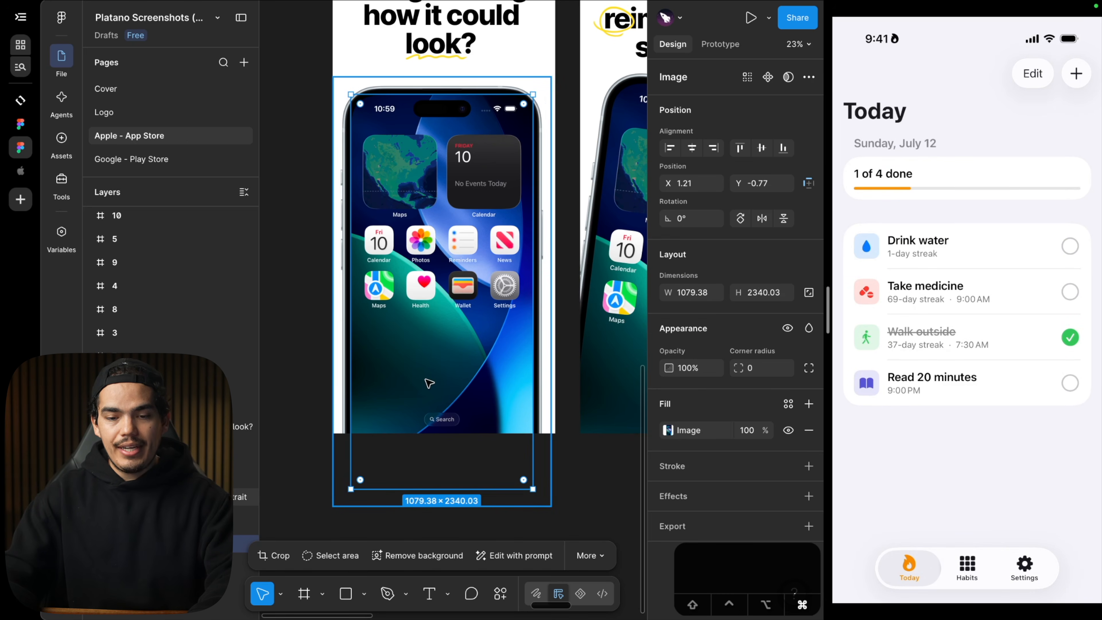
pyautogui.click(429, 383)
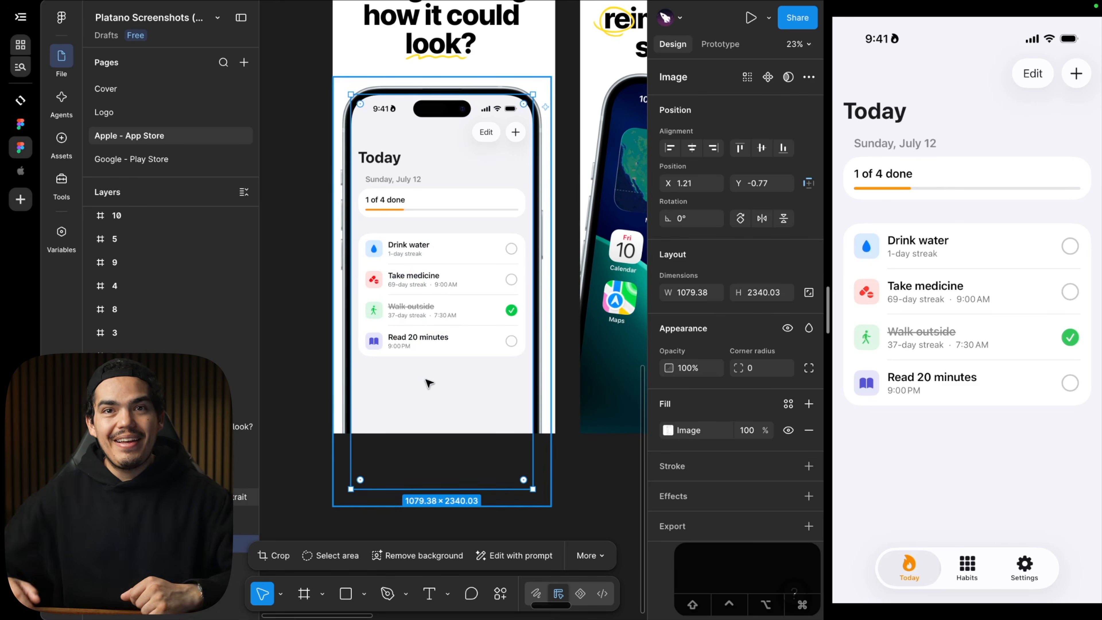
# Change frame 6's headline to "Simple & Private Habits".
pyautogui.click(317, 323)
pyautogui.scroll(5, 317, 322)
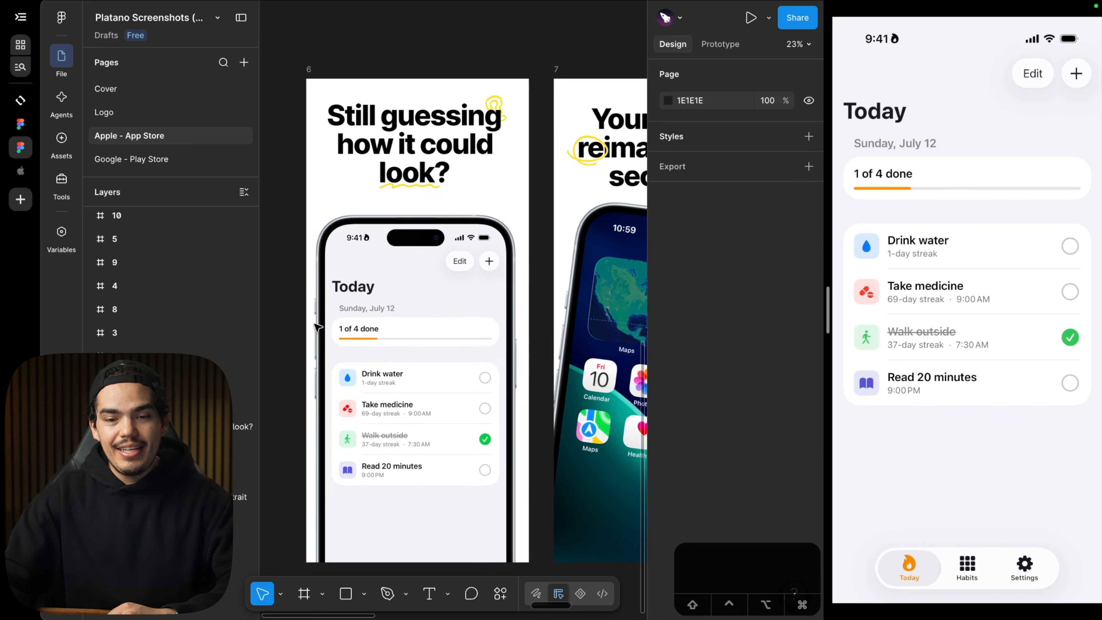
pyautogui.doubleClick(444, 129)
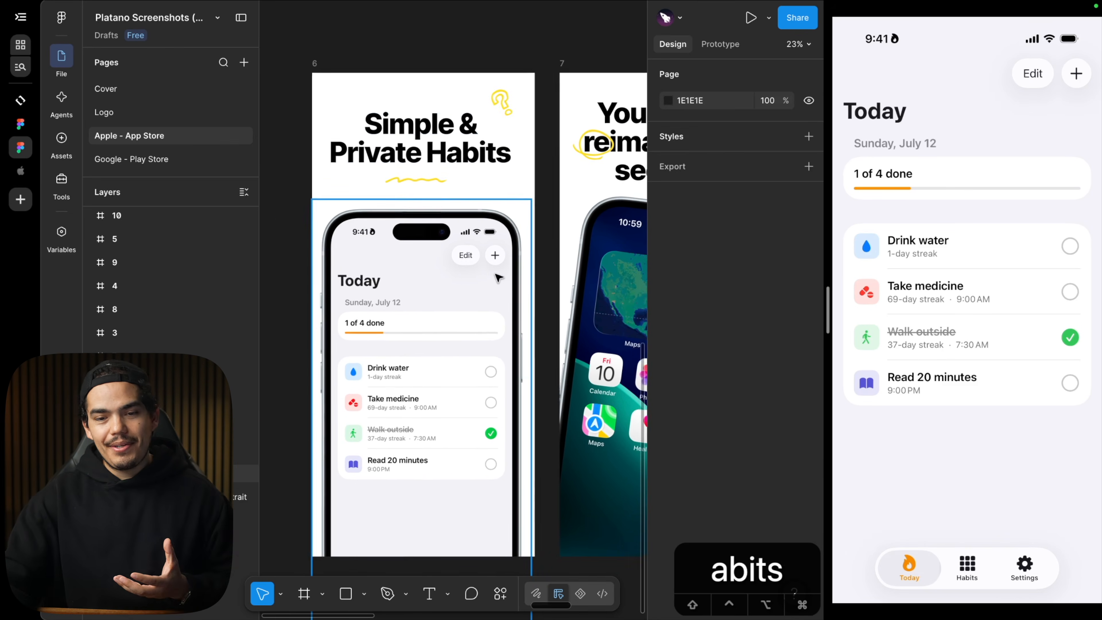
pyautogui.hscroll(5, 499, 278)
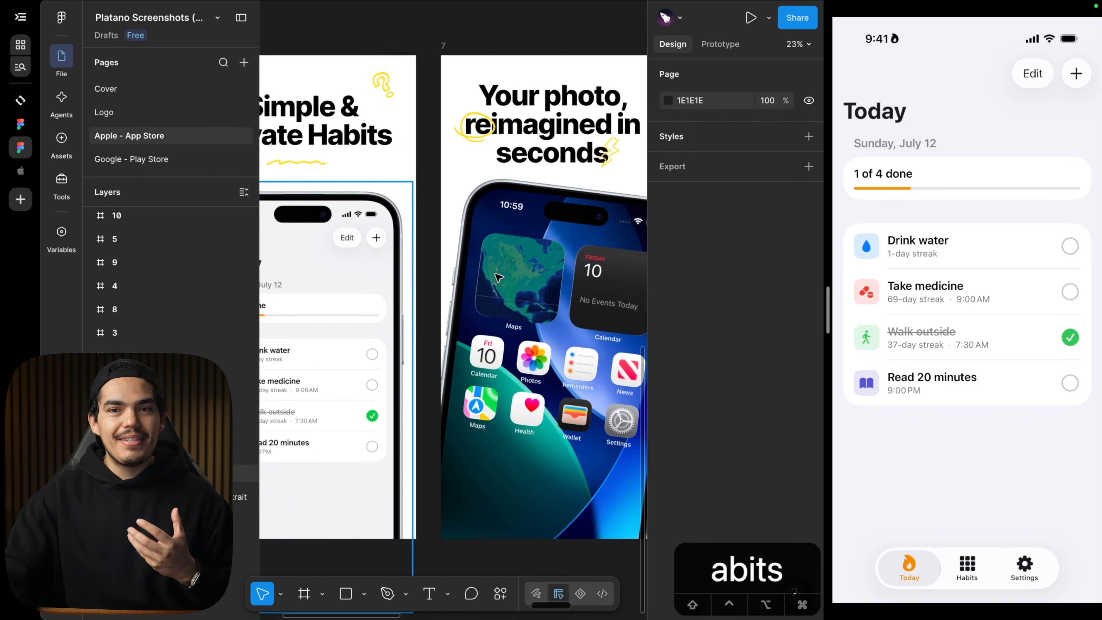
pyautogui.hscroll(3, 499, 277)
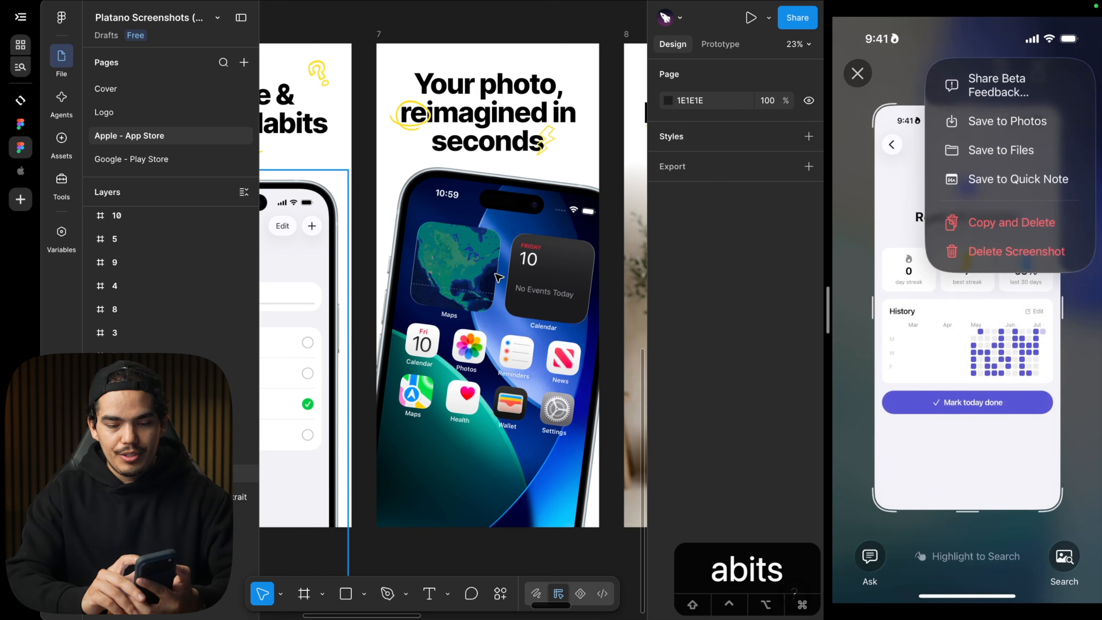
# Replace the phone screen image in frame 7 with the pasted Read 20 minutes habit detail screenshot.
pyautogui.press('super+v')
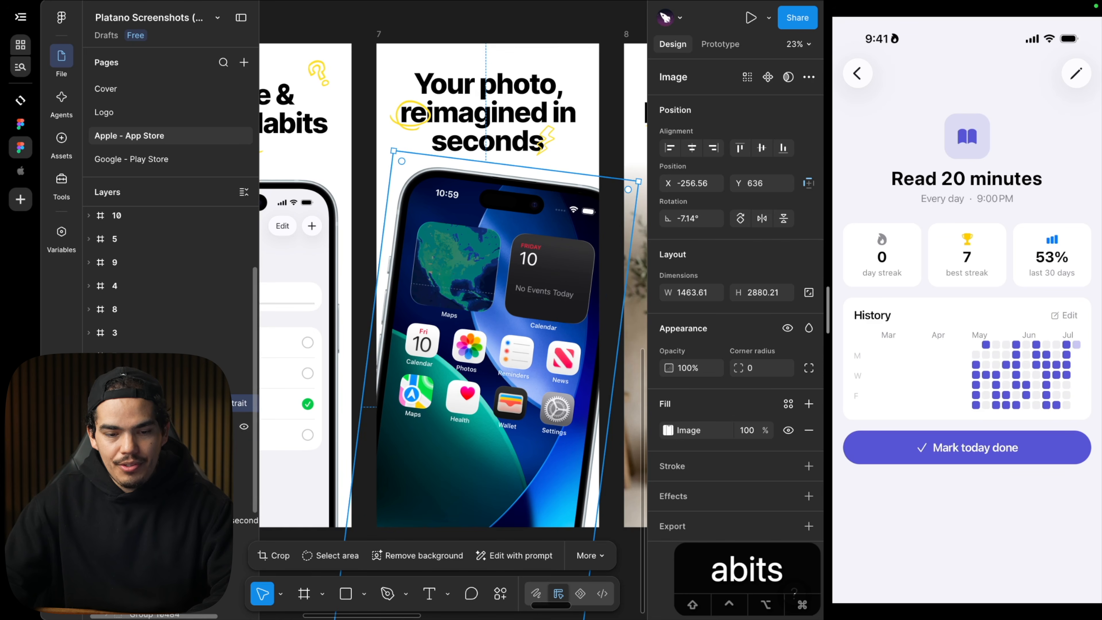
pyautogui.click(174, 450)
pyautogui.press('super+v')
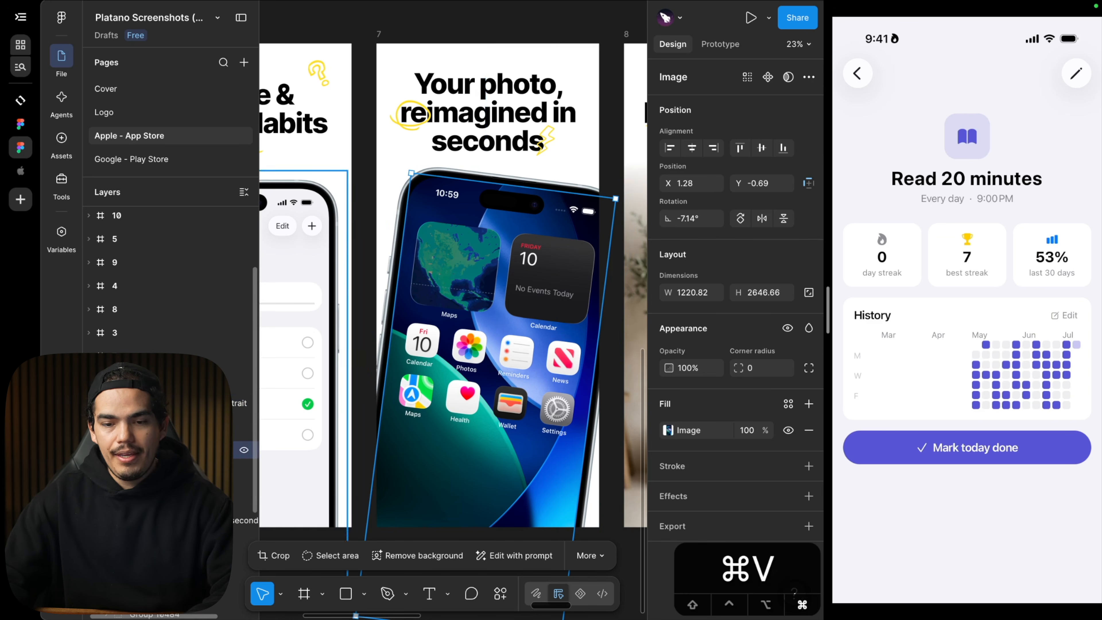
pyautogui.click(367, 279)
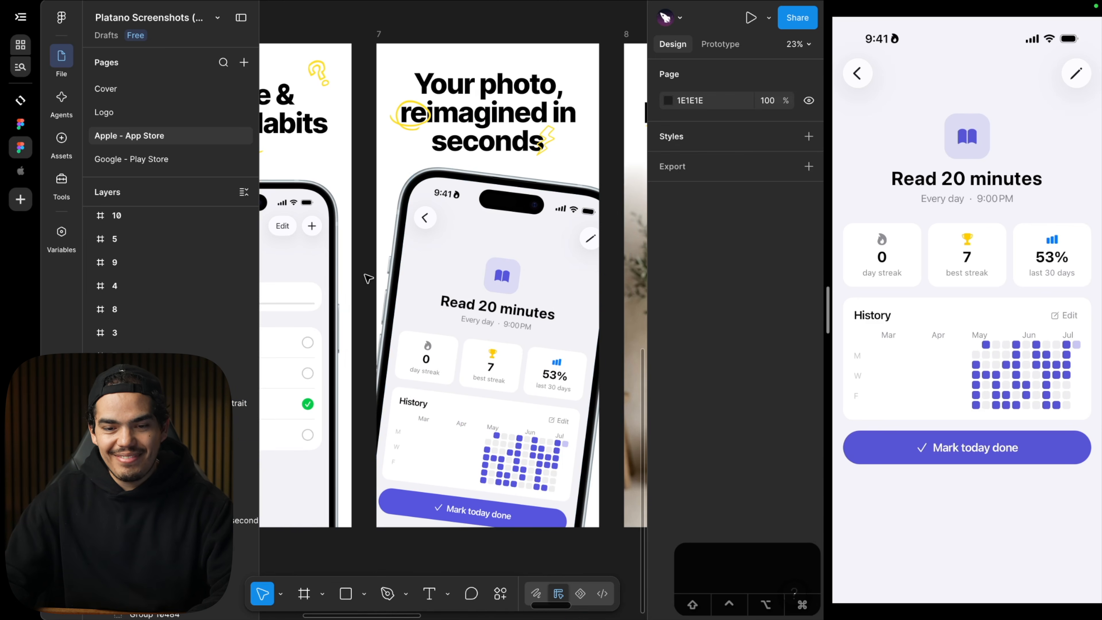
# Select the four finished screenshot frames 01–04 and export them as 1x PNG images.
pyautogui.scroll(-5, 367, 278)
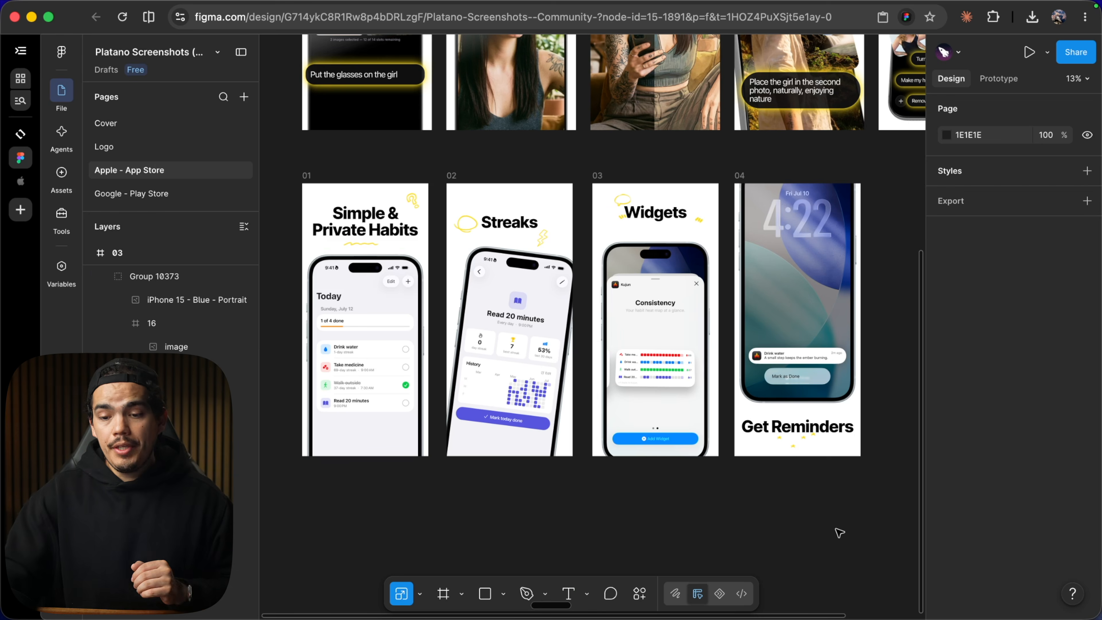
pyautogui.moveTo(881, 497); pyautogui.dragTo(287, 158)
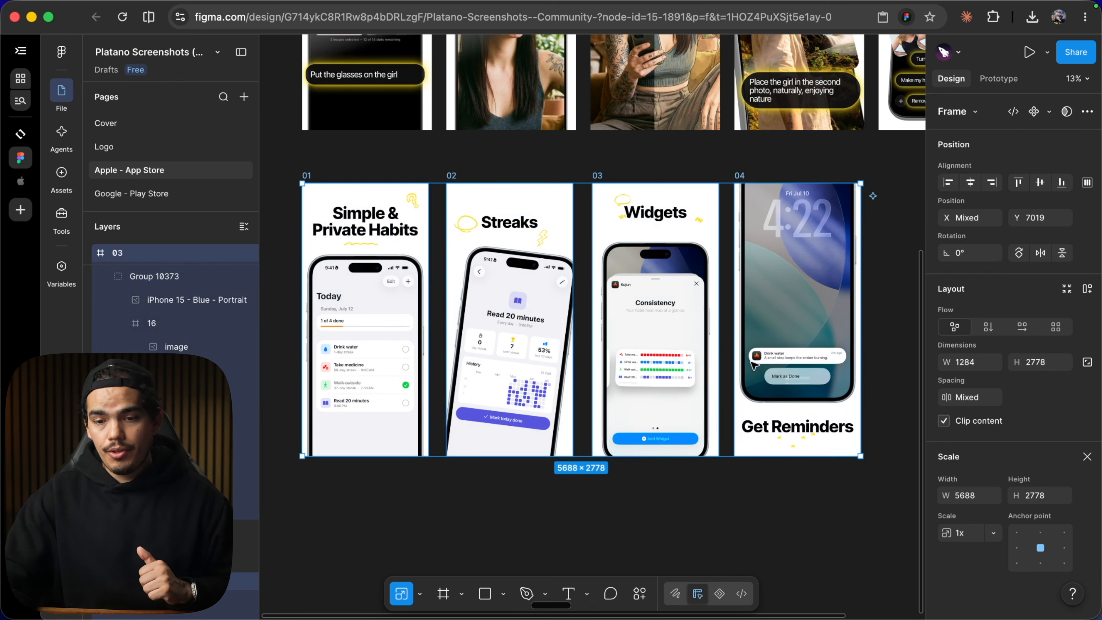
pyautogui.scroll(-6, 979, 558)
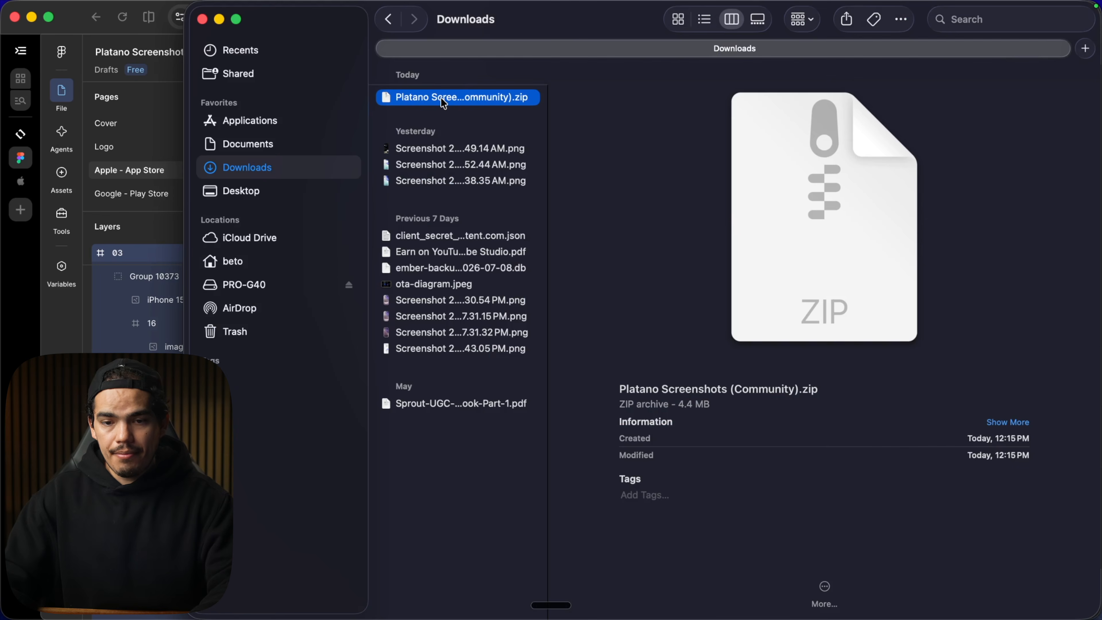
# Unzip the exported archive and upload the four PNG screenshots to the iOS App Version 1.0 page.
pyautogui.doubleClick(441, 98)
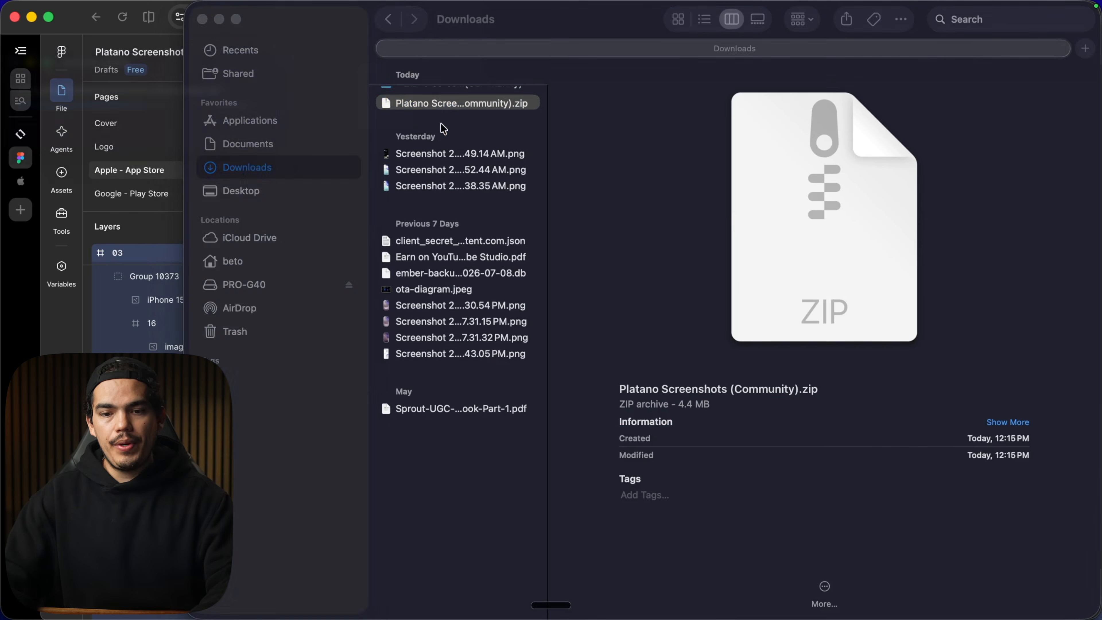
pyautogui.press('Right')
pyautogui.press('Down')
pyautogui.press('Down')
pyautogui.press('Down')
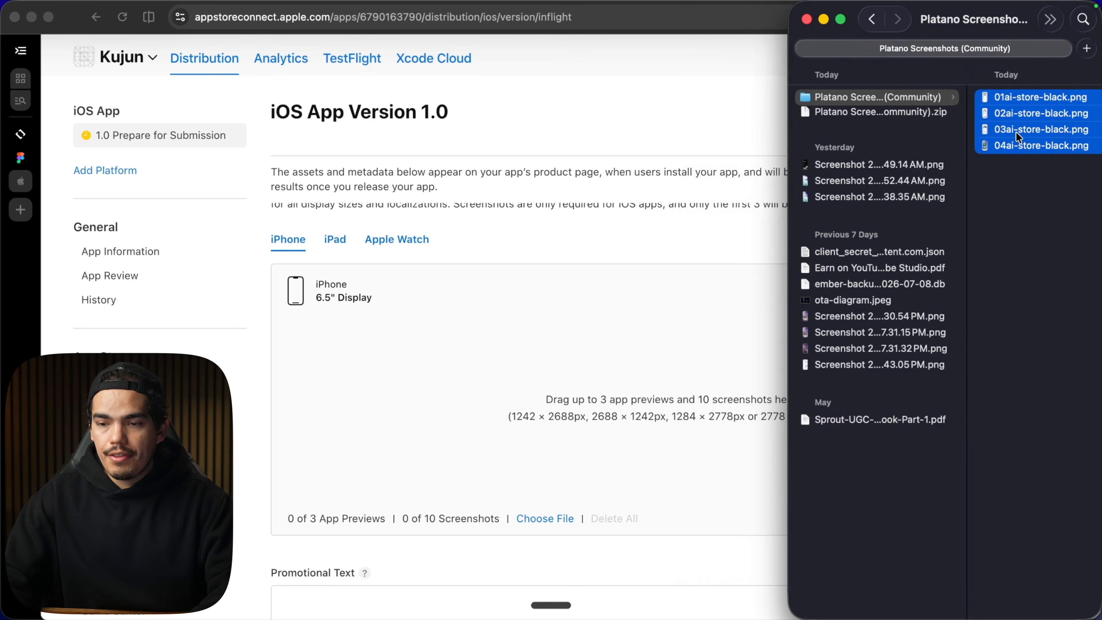
pyautogui.moveTo(1016, 131); pyautogui.dragTo(560, 388)
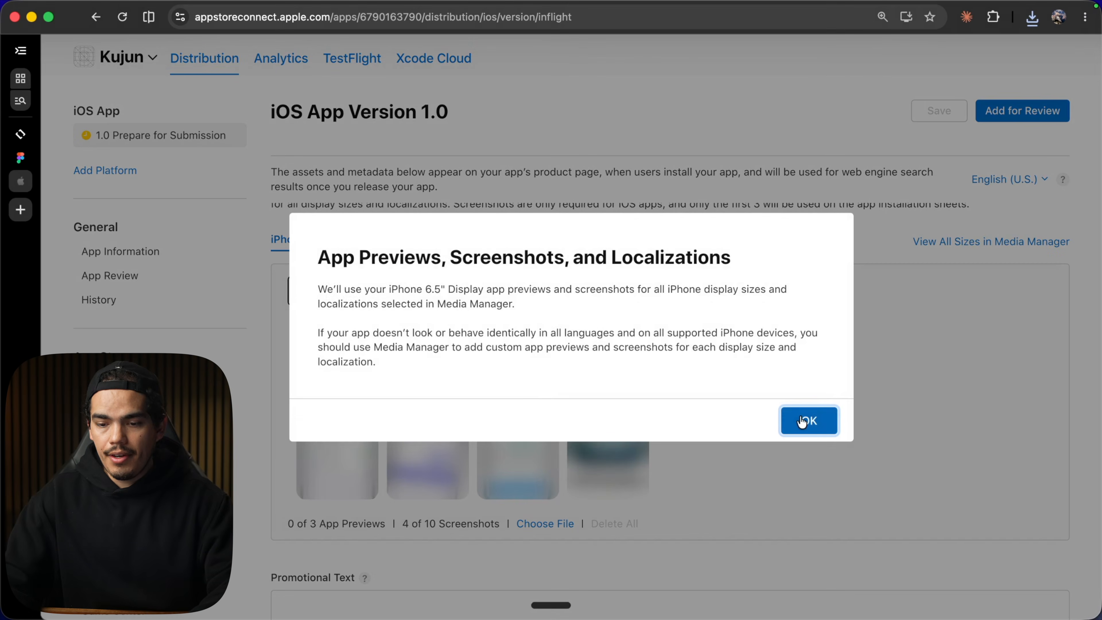
pyautogui.click(812, 417)
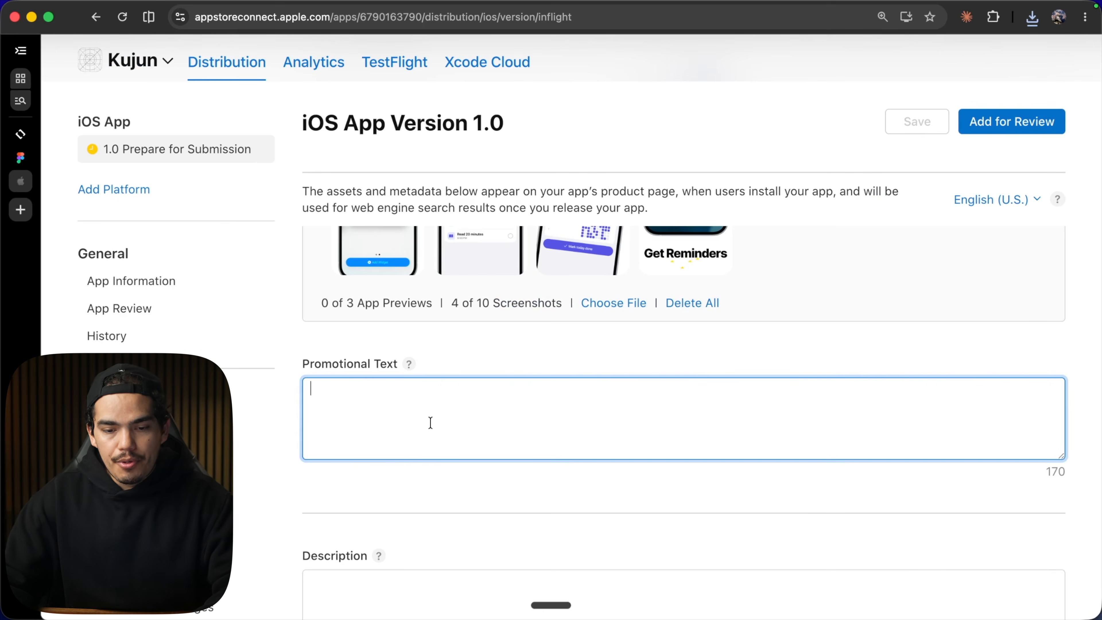
# Paste the promotional text about Kujun keeping everything on your device into Promotional Text.
pyautogui.write("Your habits are nobody's business. Kujun keeps everything on your device — no account, no subscription. Check off habits from widgets and notifications.")
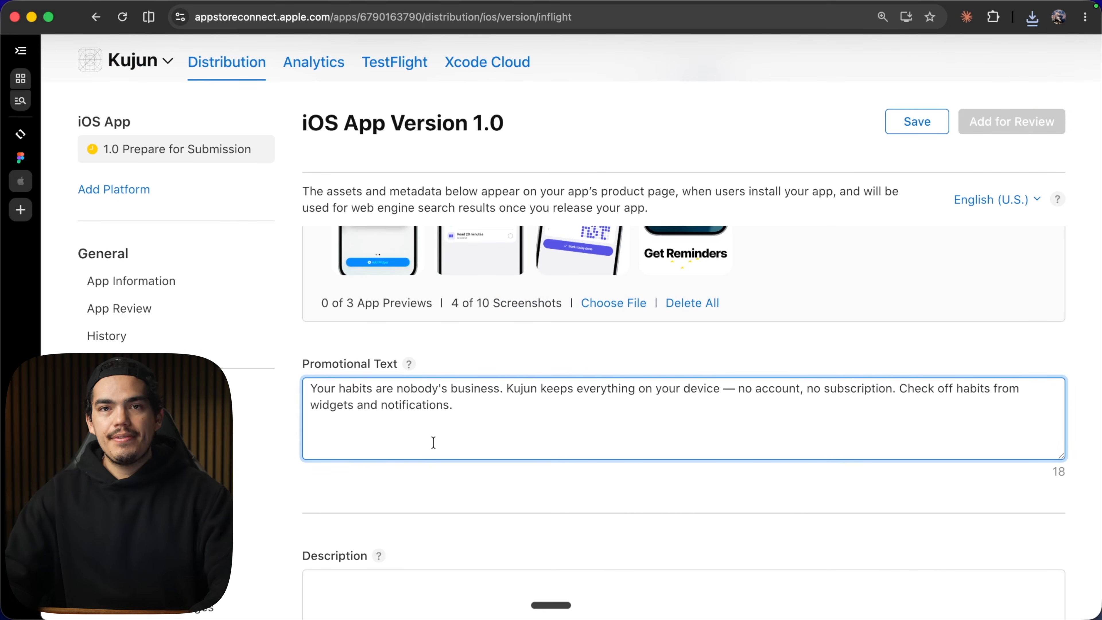
pyautogui.press('BackSpace')
pyautogui.press('BackSpace')
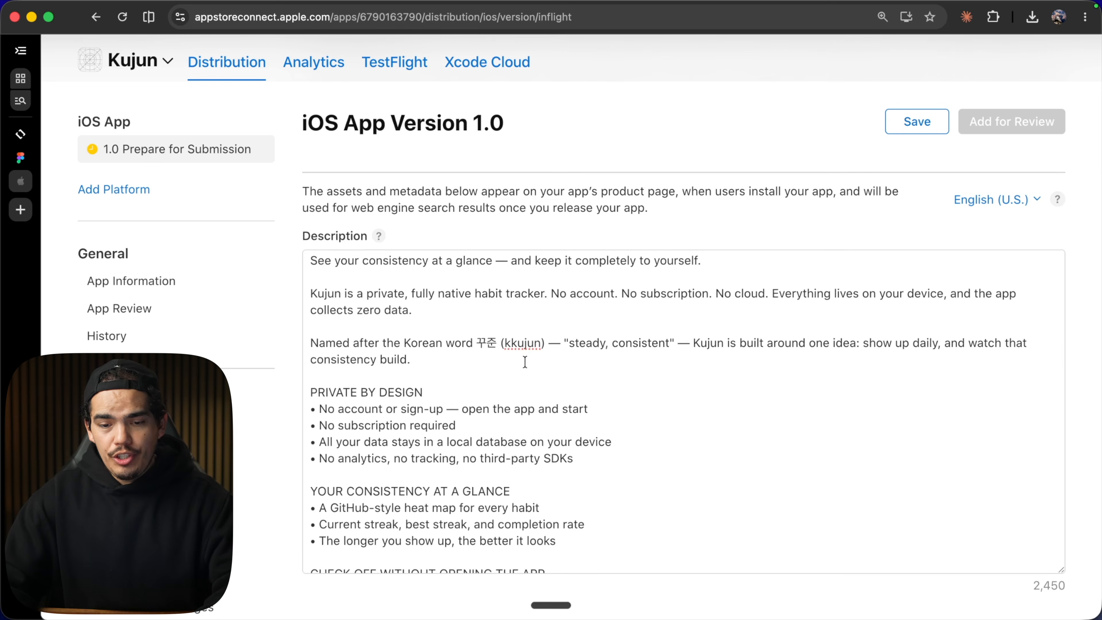
# Read through the full app description text.
pyautogui.click(412, 355)
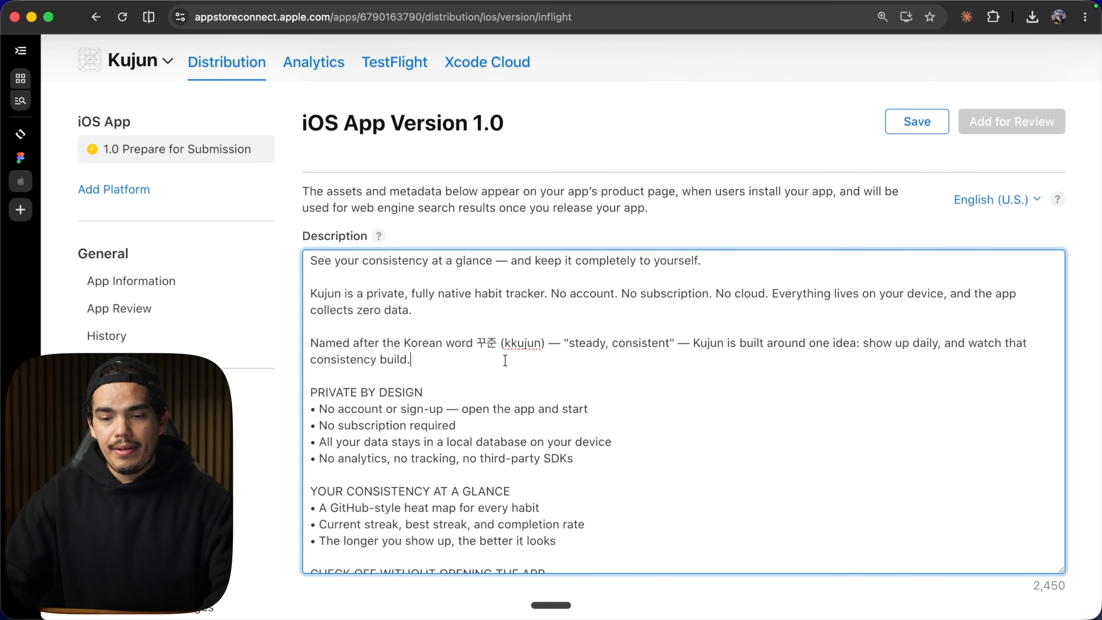
pyautogui.scroll(-3, 505, 360)
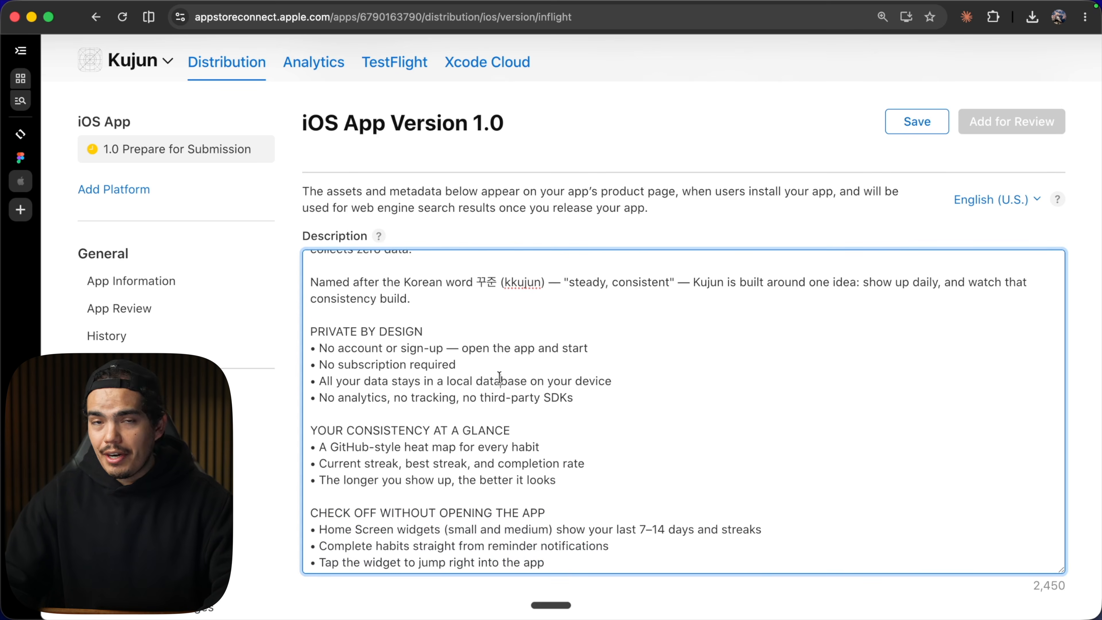
pyautogui.scroll(-10, 500, 379)
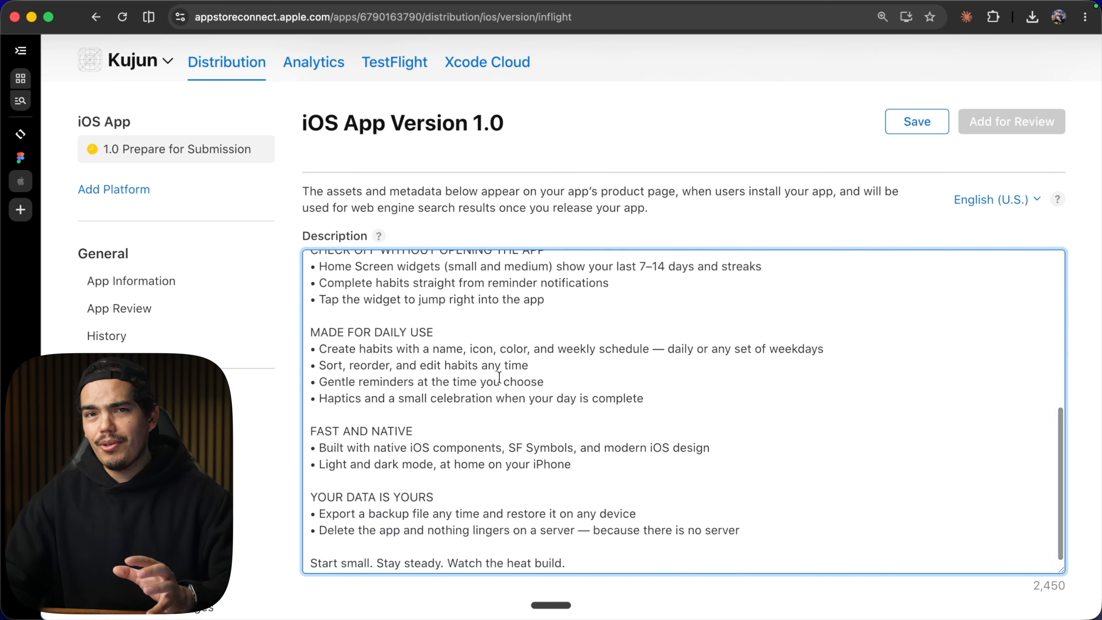
pyautogui.scroll(-6, 500, 377)
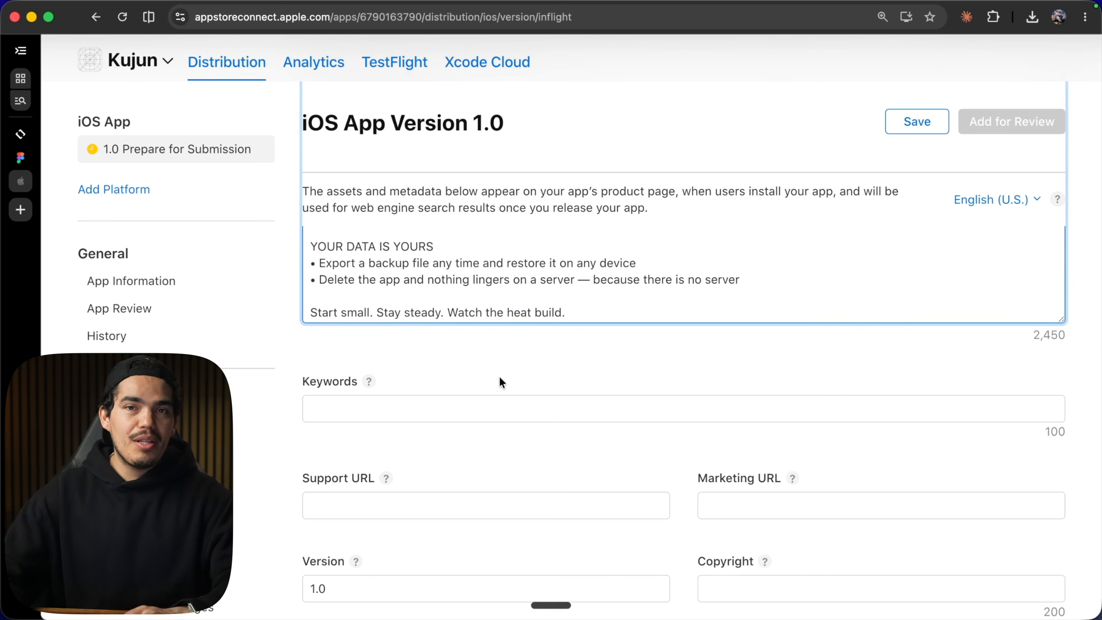
# Paste the comma-separated keywords list, starting daily, routine, goal, consistency, private, into Keywords.
pyautogui.scroll(-2, 499, 378)
pyautogui.click(377, 346)
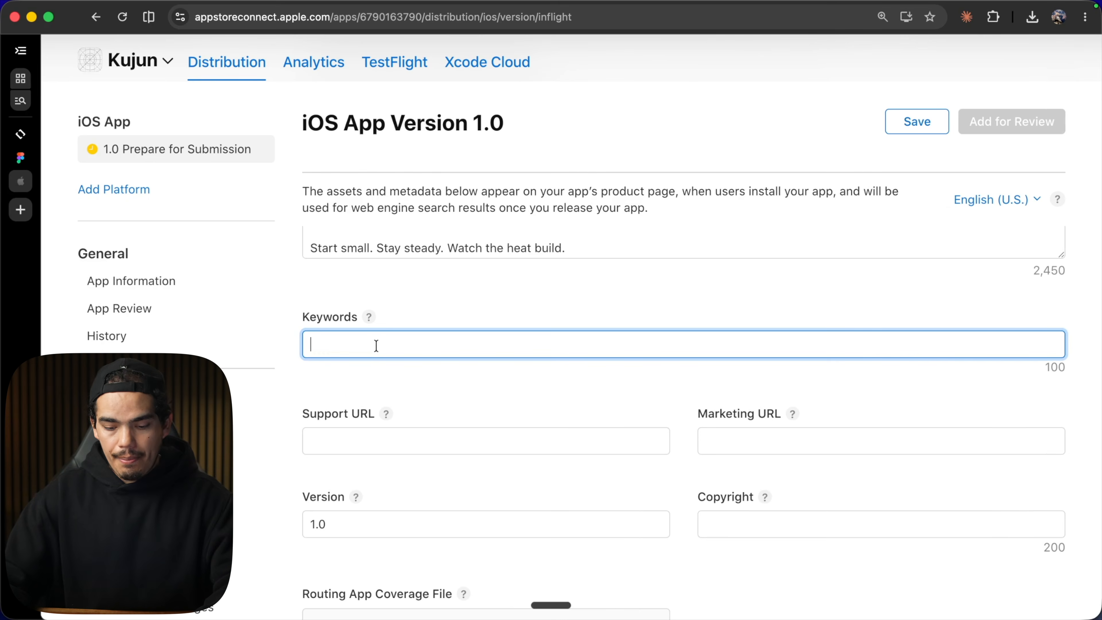
pyautogui.write('daily,routine,goal,consistency,private,offline,reminder,checklist,discipline,grid,chain,minimalist')
pyautogui.click(574, 388)
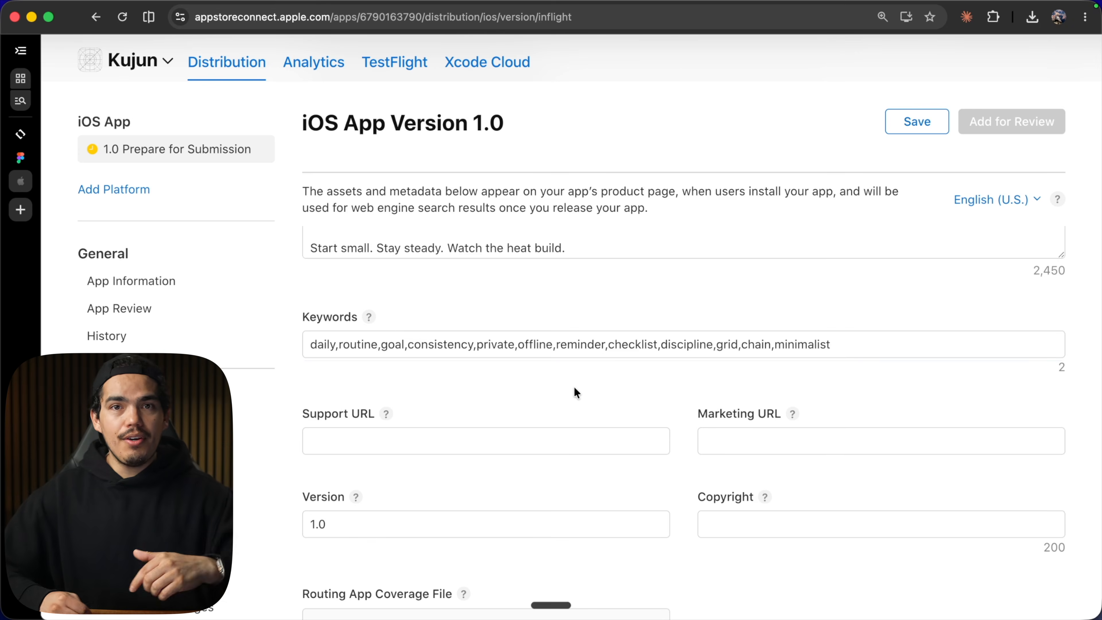
pyautogui.scroll(-2, 573, 386)
pyautogui.click(345, 338)
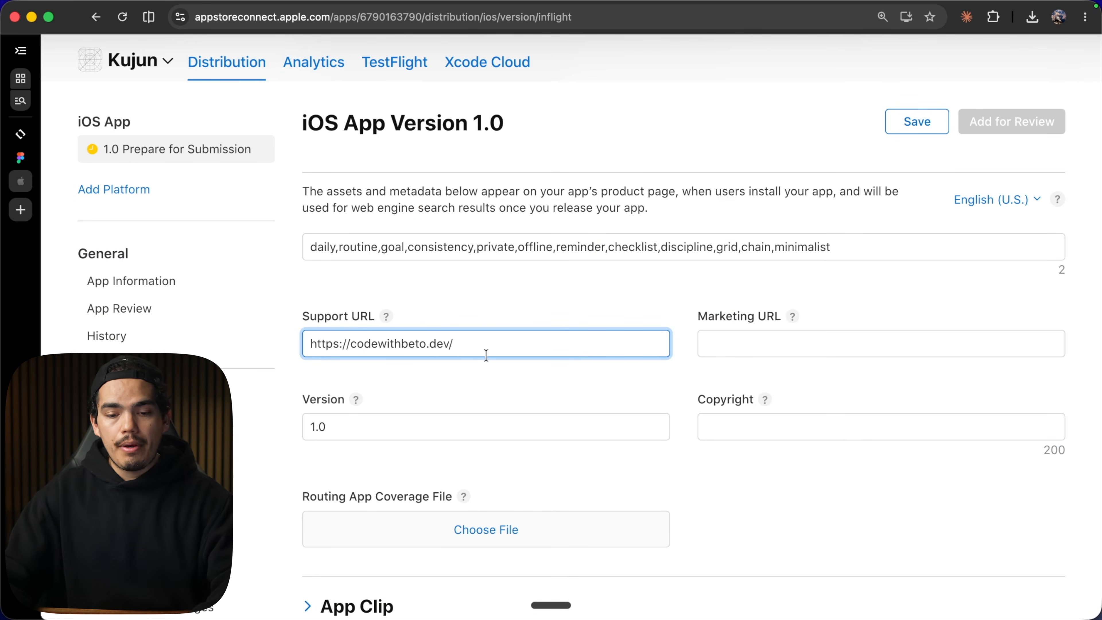
pyautogui.press('Tab')
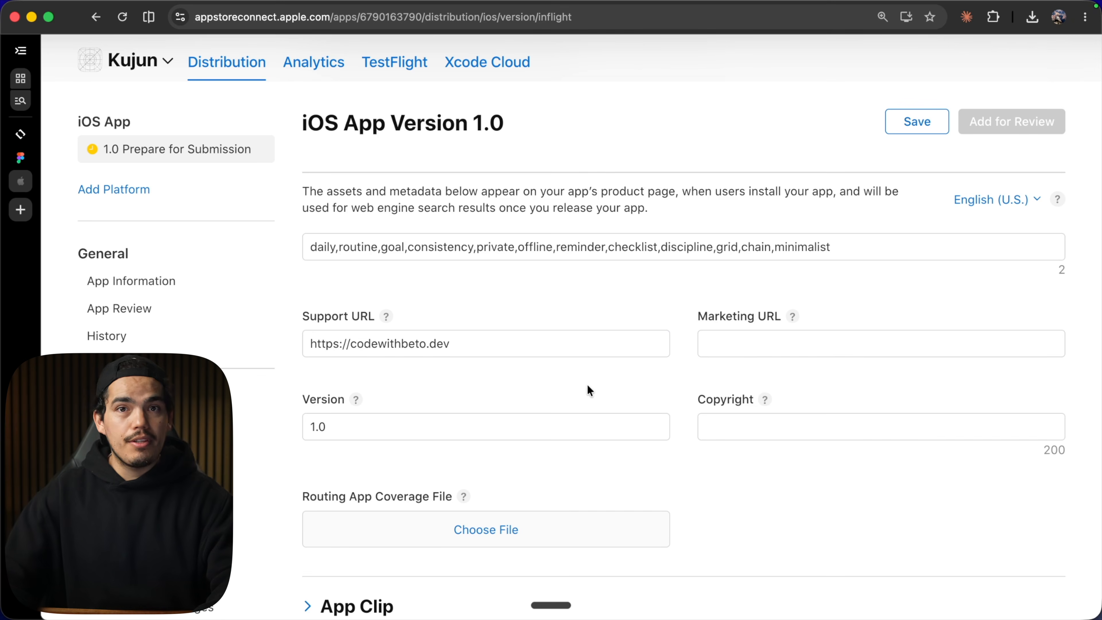
# Set the Copyright field to Code with Beto LLC.
pyautogui.scroll(-3, 588, 386)
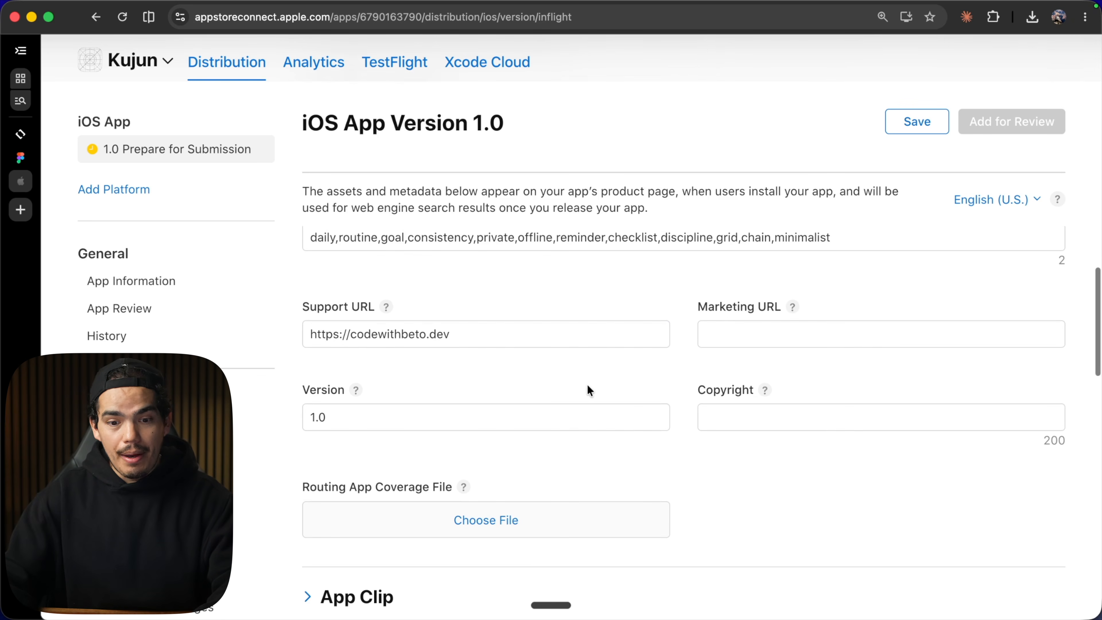
pyautogui.click(744, 379)
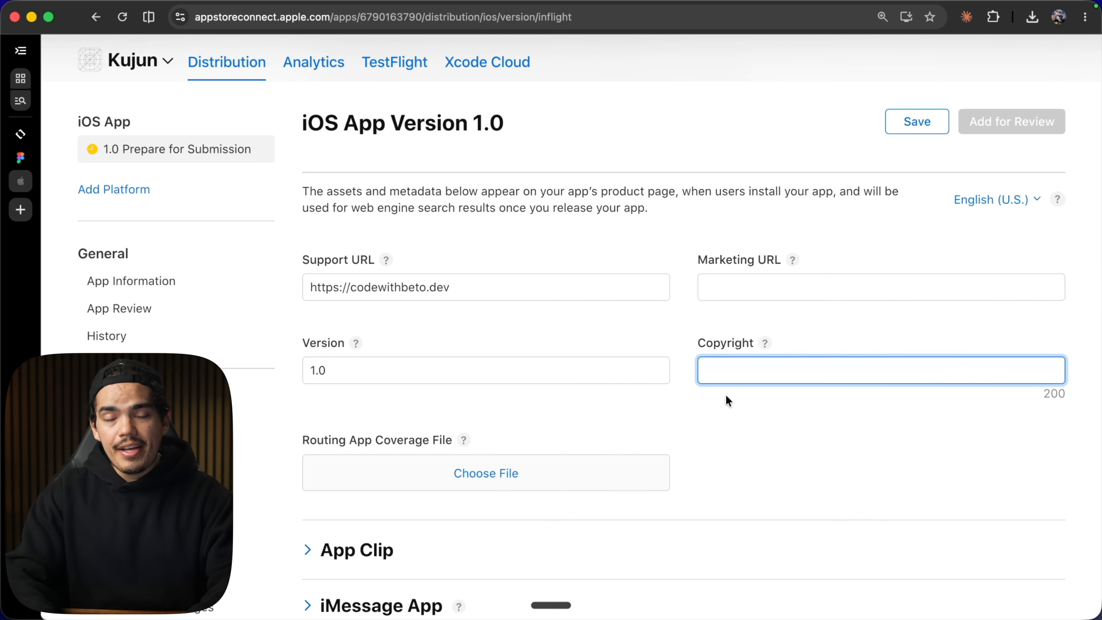
pyautogui.write('Code with B')
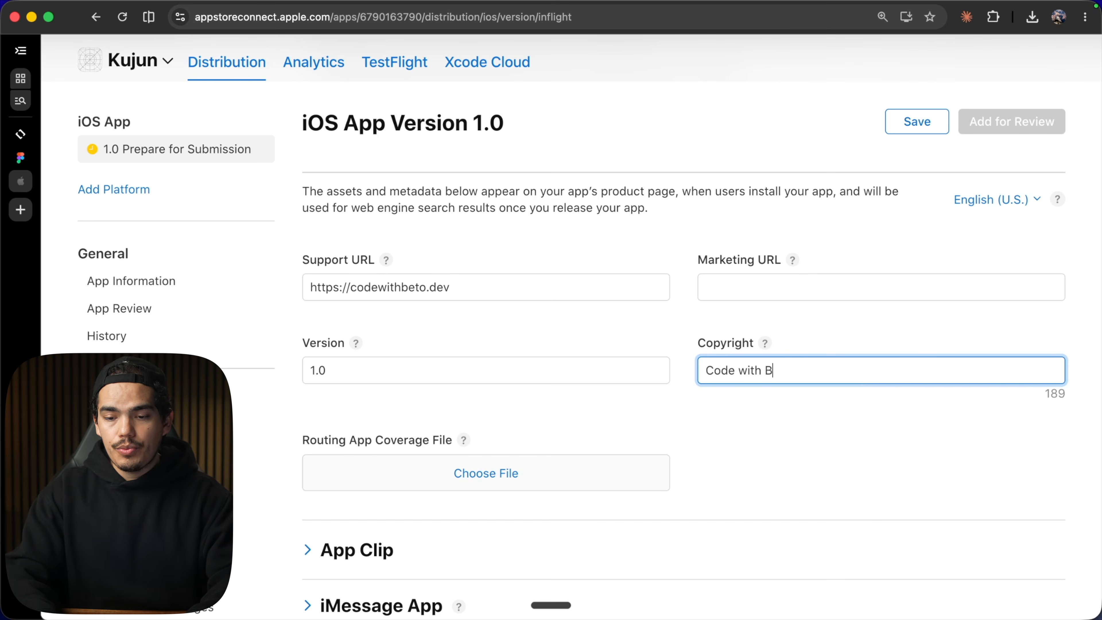
pyautogui.write('eto LLC')
# Attach build 1 (version 1.0.0) to iOS App Version 1.0 and save the version.
pyautogui.scroll(-10, 693, 467)
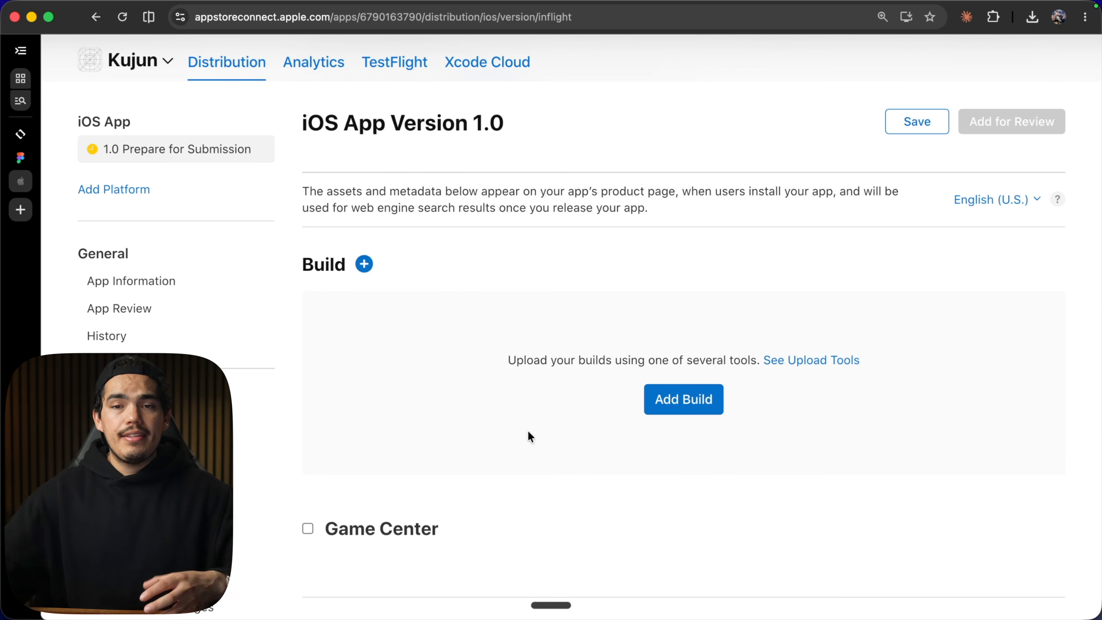
pyautogui.click(659, 412)
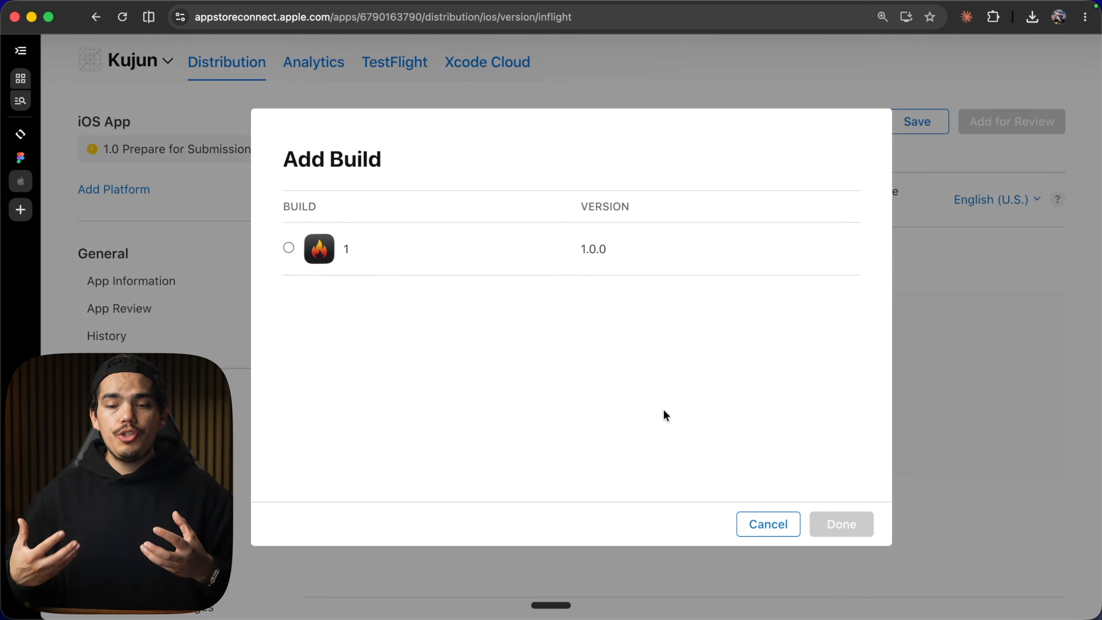
pyautogui.click(288, 247)
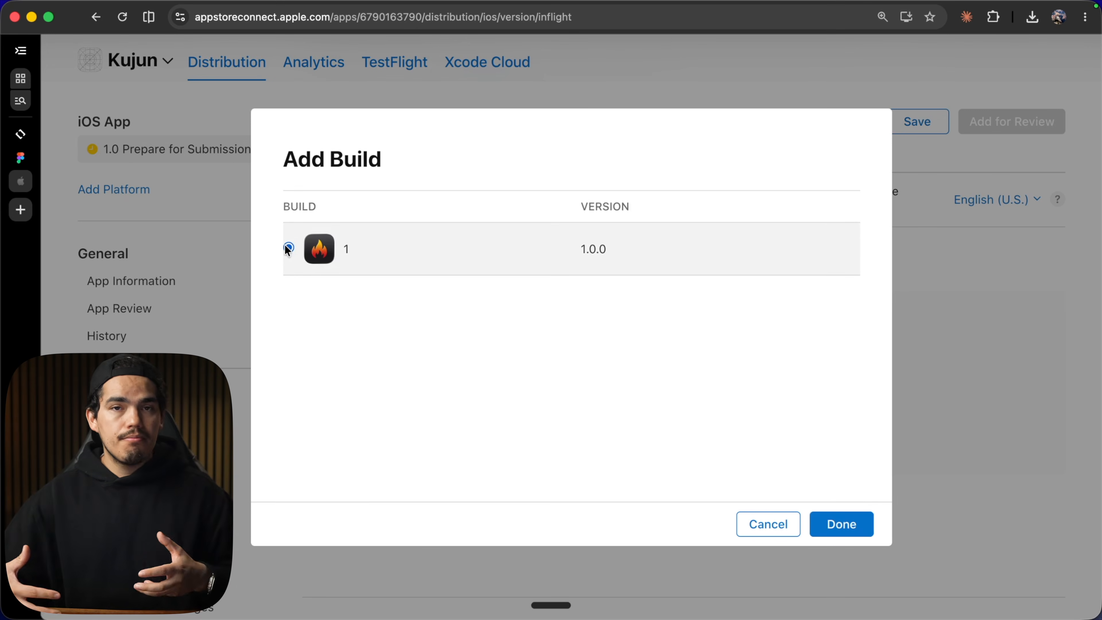
pyautogui.click(821, 526)
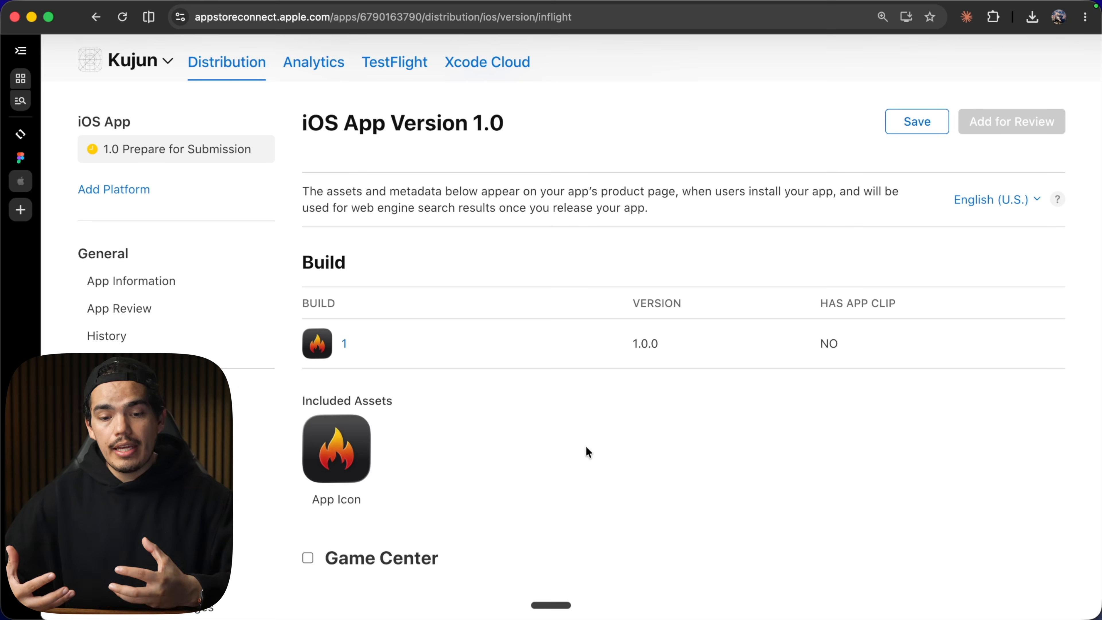
pyautogui.moveTo(650, 352)
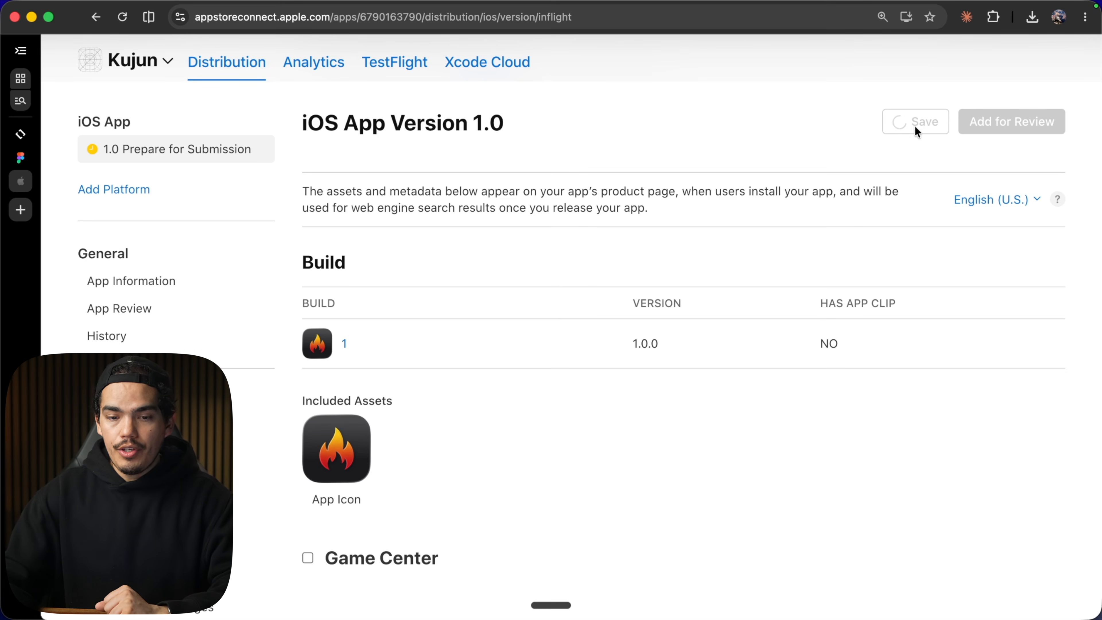
# Turn off the Sign-in required option in App Review Information.
pyautogui.scroll(-10, 437, 317)
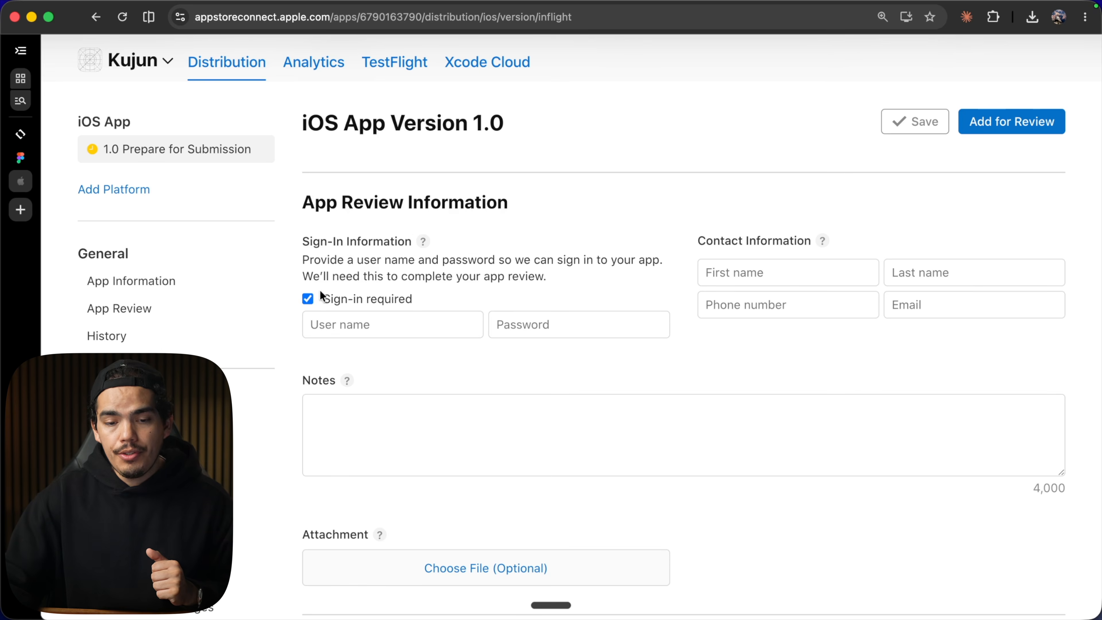
pyautogui.click(307, 300)
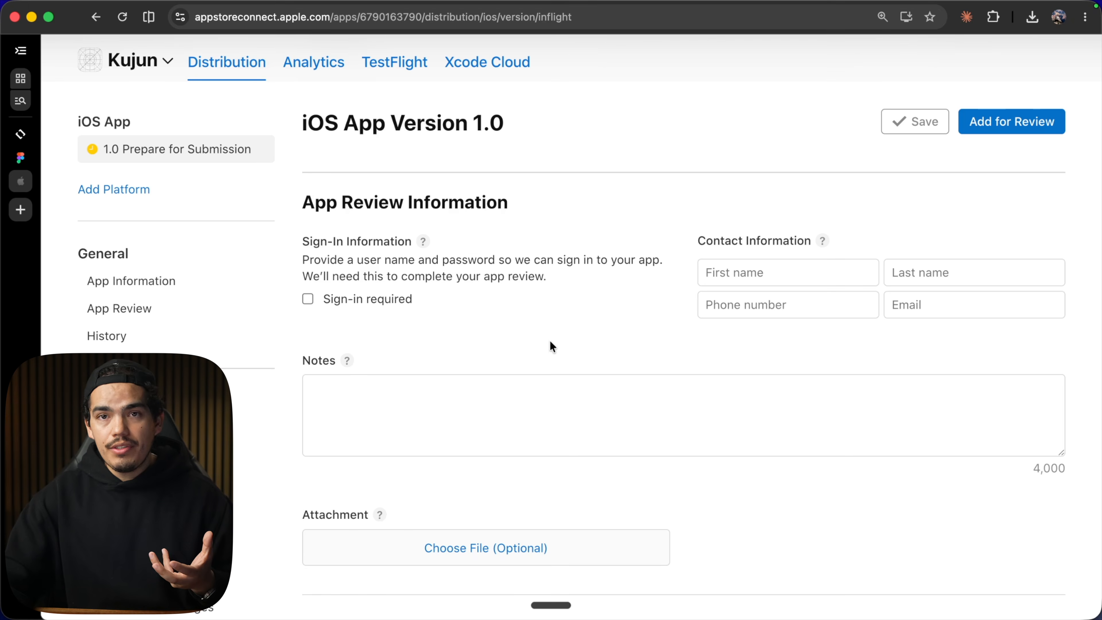
# Review the App Store Version Release options at the bottom of the version page.
pyautogui.scroll(-10, 550, 341)
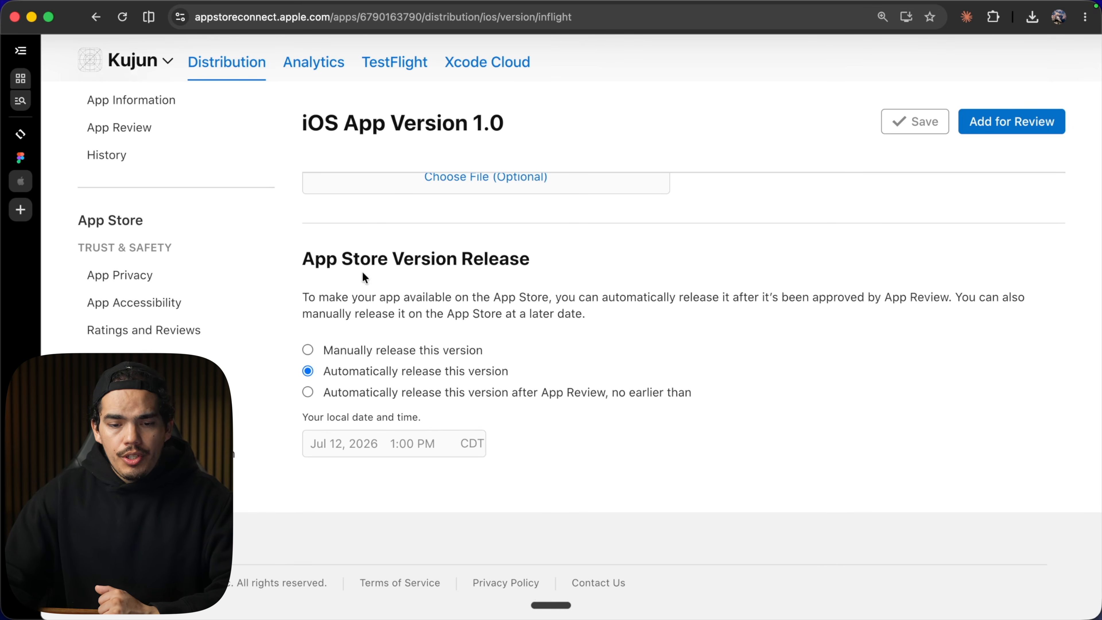
pyautogui.scroll(-1, 437, 389)
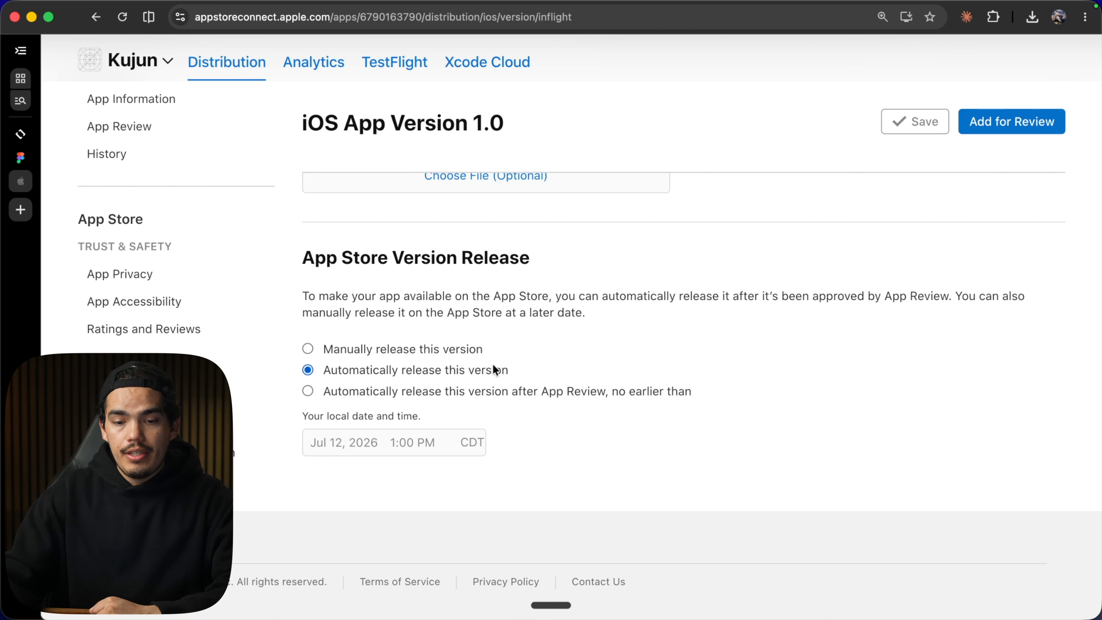
pyautogui.scroll(3, 494, 365)
pyautogui.scroll(-3, 494, 365)
pyautogui.scroll(4, 493, 365)
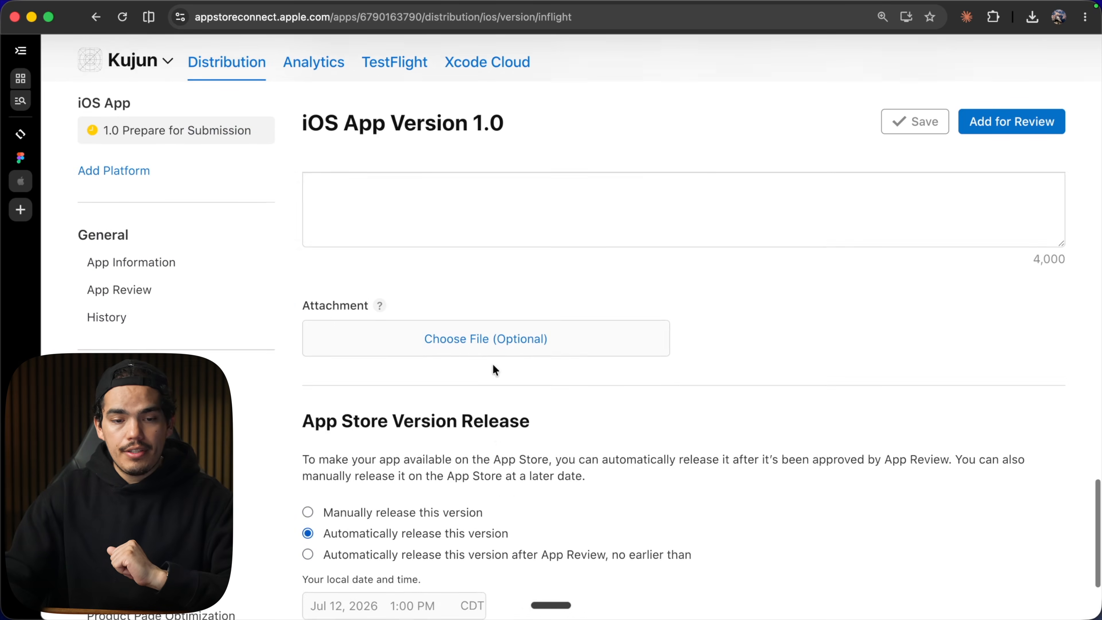
pyautogui.scroll(3, 493, 365)
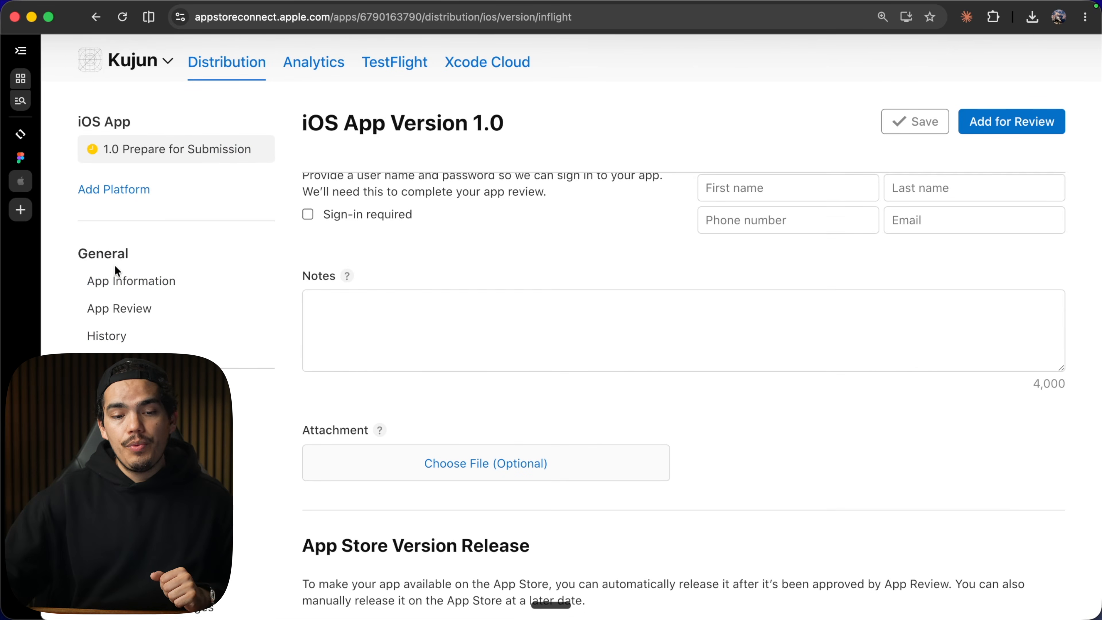
# Open App Information and paste the subtitle 'Streaks, heatmap & widgets' from the branding notes into Subtitle.
pyautogui.click(122, 289)
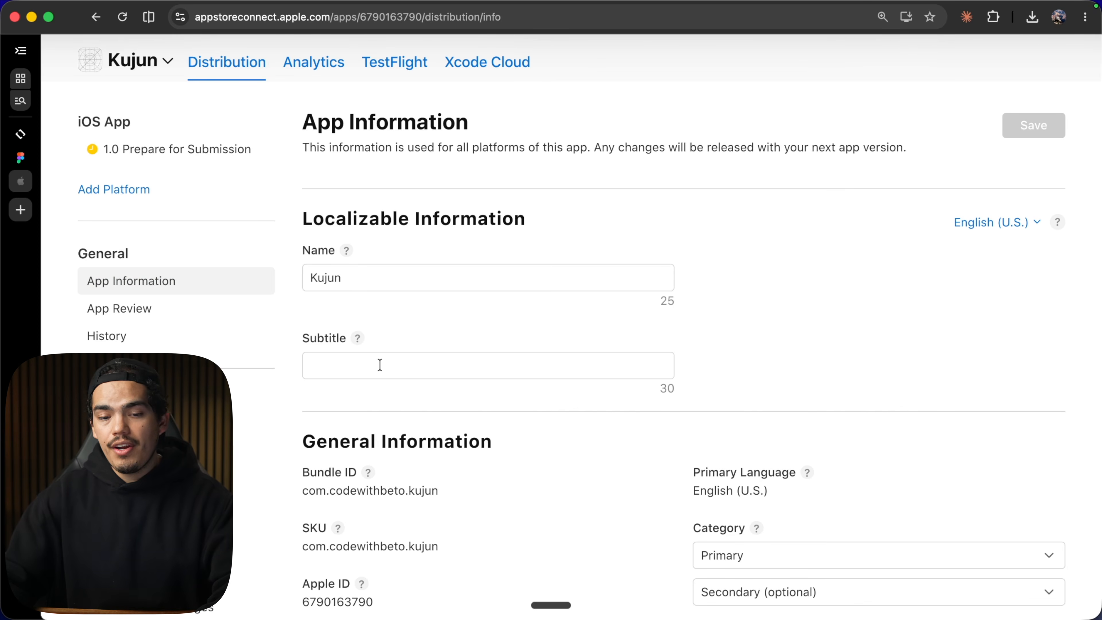
pyautogui.press('super+Tab')
pyautogui.moveTo(479, 296); pyautogui.dragTo(248, 291)
pyautogui.press('super+c')
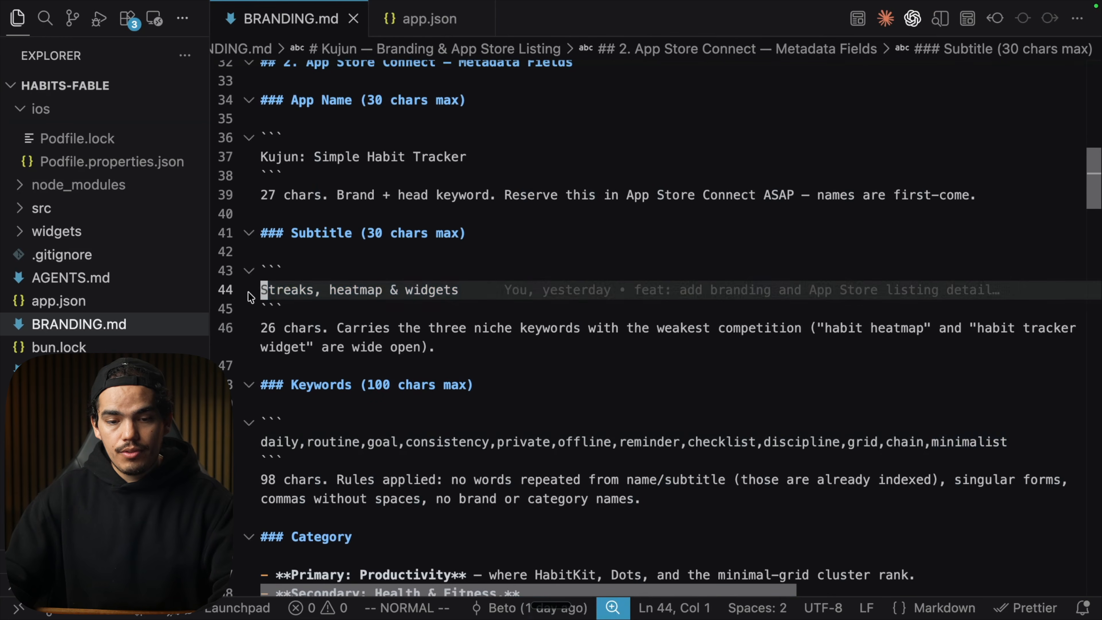
pyautogui.press('super+Tab')
pyautogui.click(327, 363)
pyautogui.press('super+v')
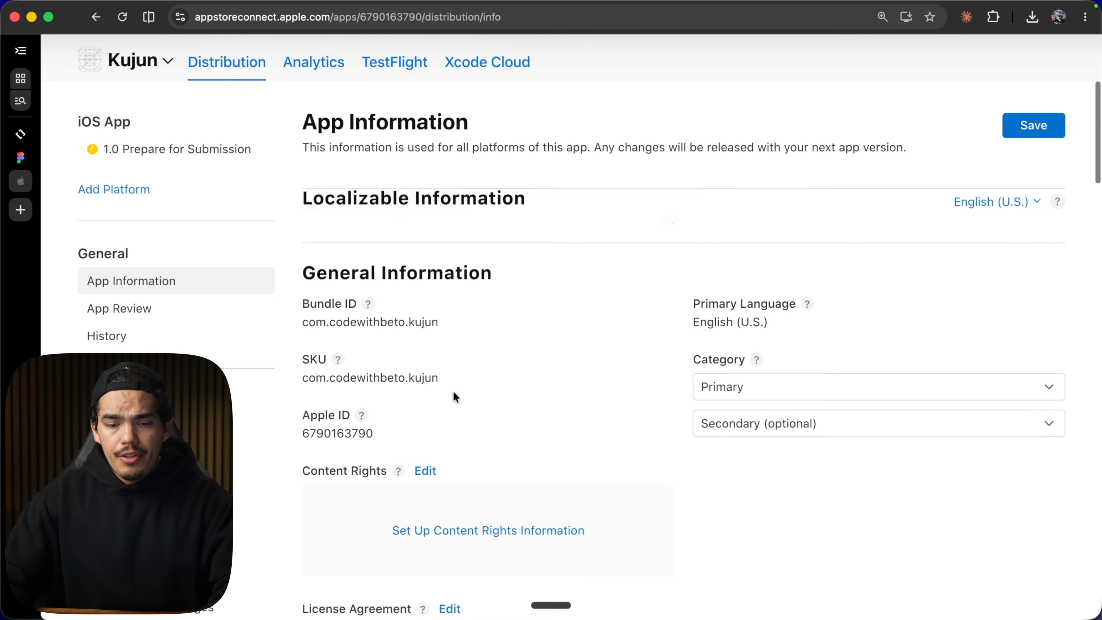
# Set the primary category to Productivity and the secondary category to Lifestyle.
pyautogui.scroll(-1, 375, 318)
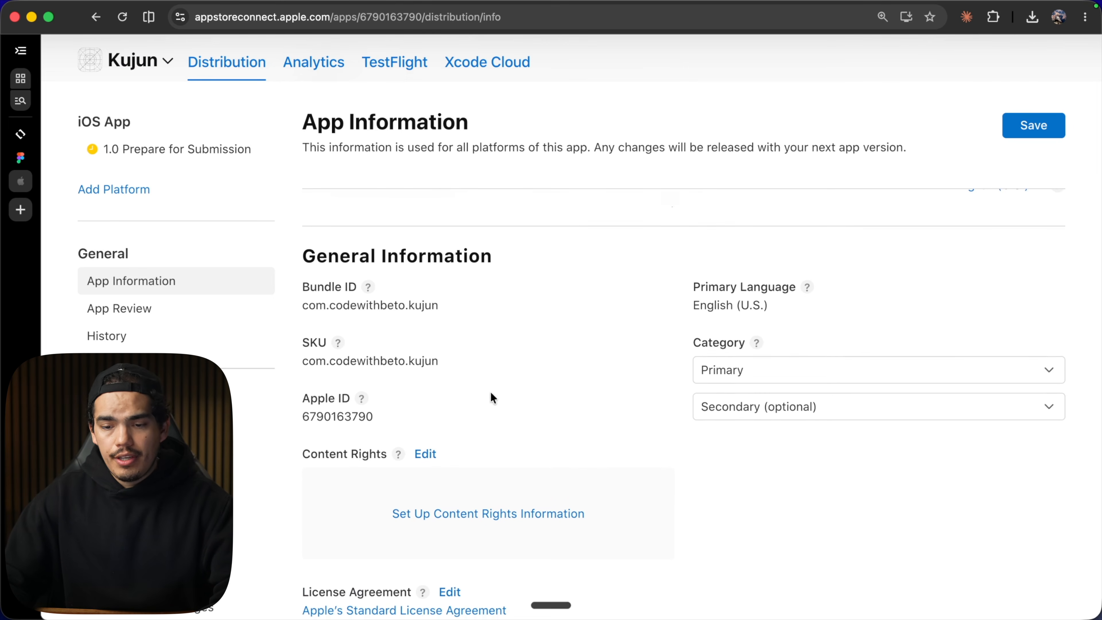
pyautogui.scroll(-3, 489, 391)
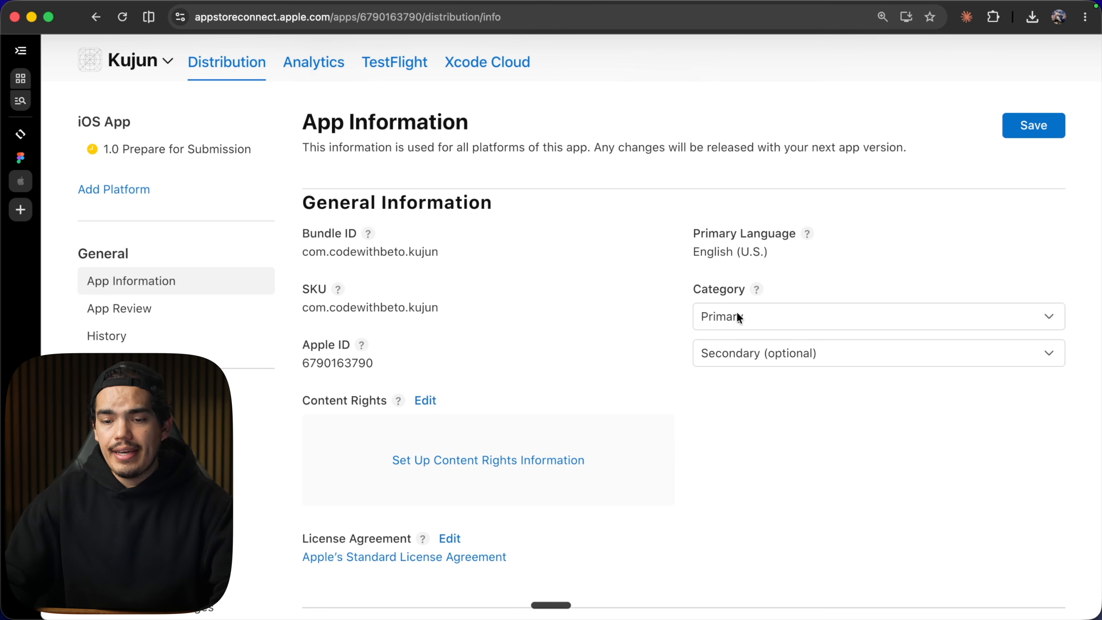
pyautogui.click(740, 318)
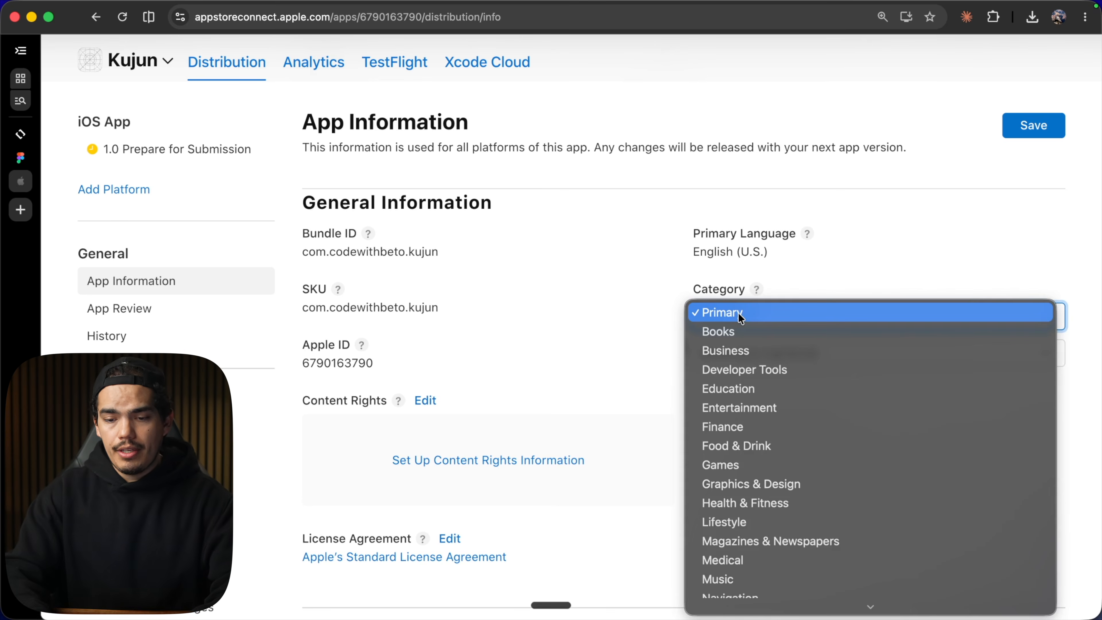
pyautogui.scroll(-3, 725, 388)
pyautogui.click(734, 445)
pyautogui.click(740, 353)
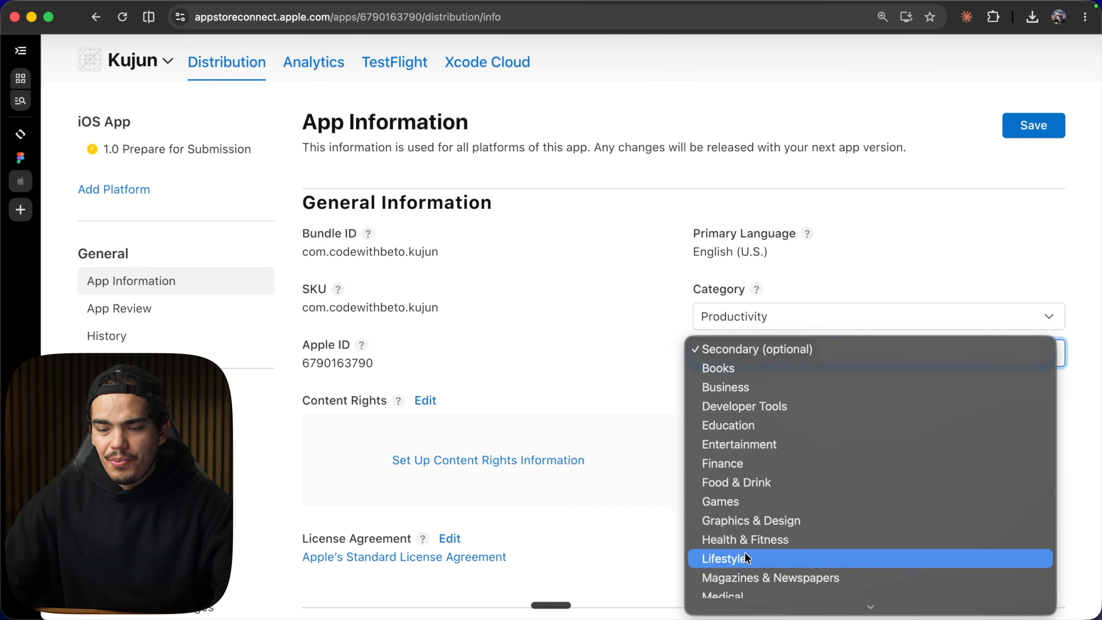
pyautogui.click(744, 558)
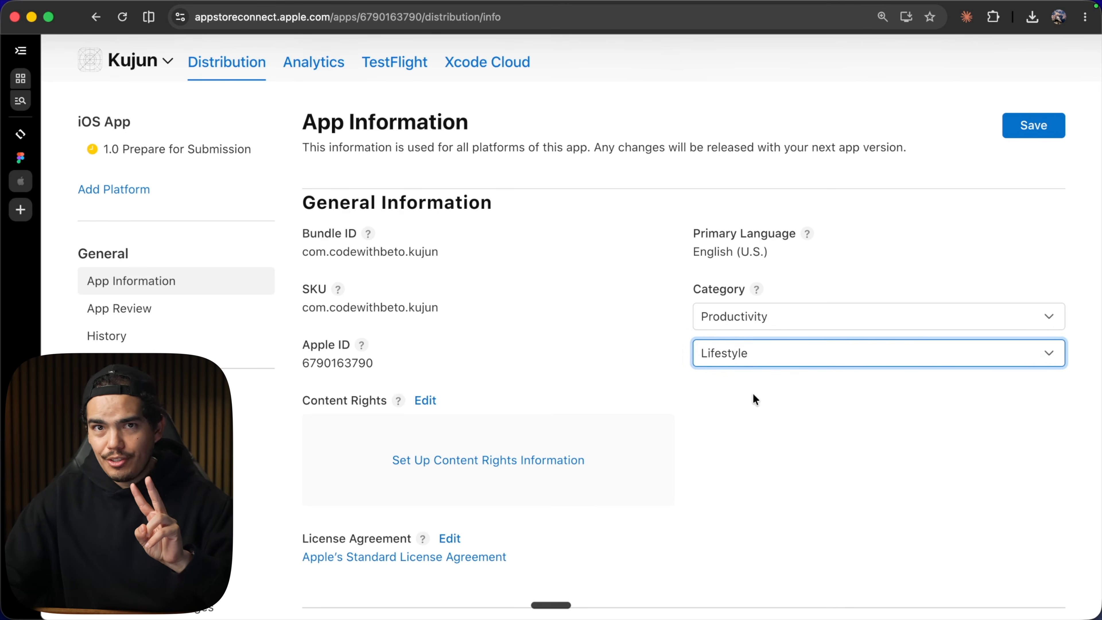
# View the Content Rights help tip.
pyautogui.scroll(-3, 754, 395)
pyautogui.click(400, 260)
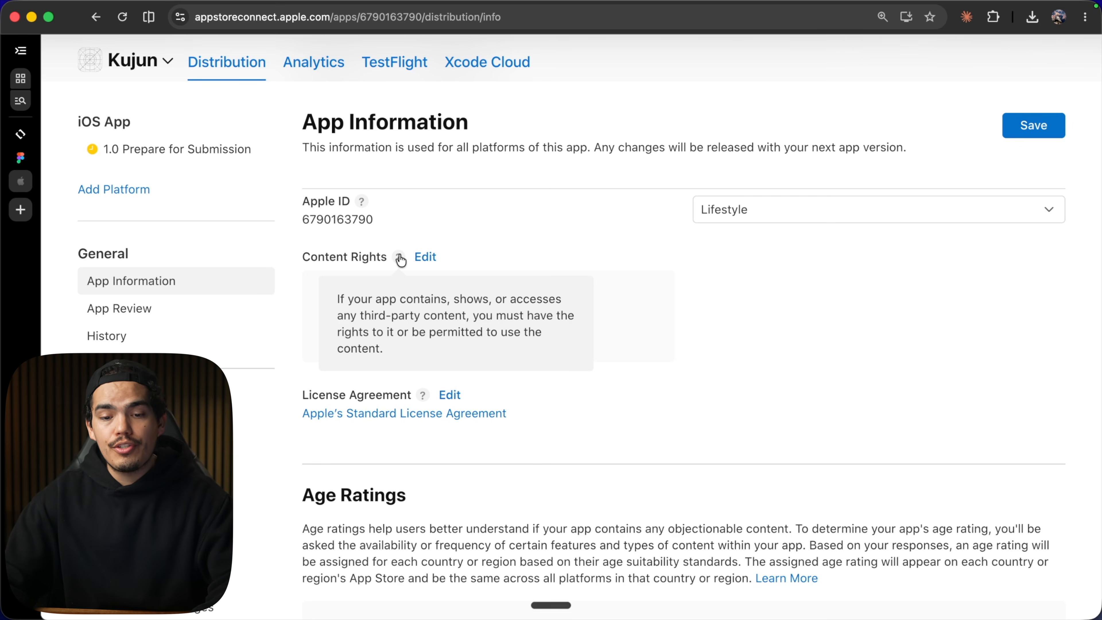
pyautogui.click(742, 345)
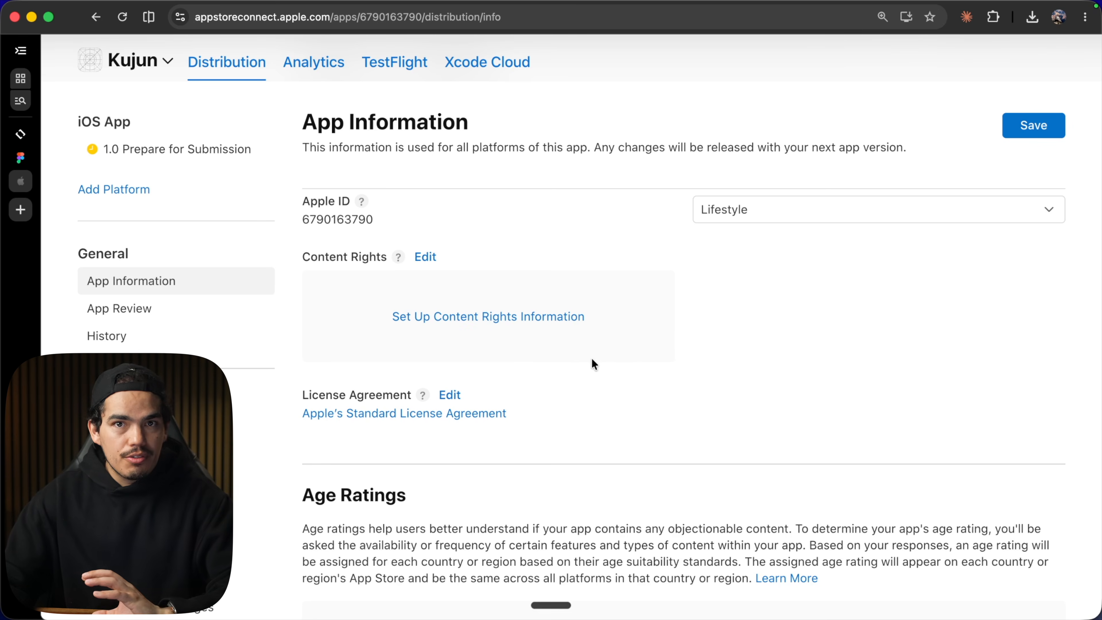
# Start the Age Ratings setup and answer No to every in-app control and capability in Step 1.
pyautogui.scroll(-5, 594, 364)
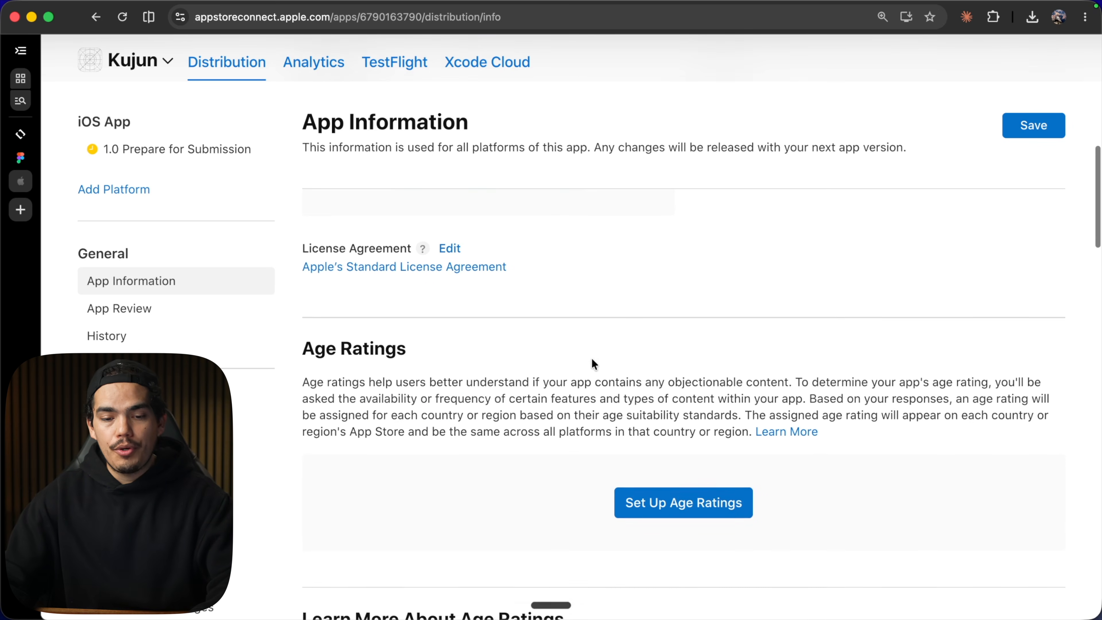
pyautogui.scroll(-3, 593, 364)
pyautogui.click(685, 377)
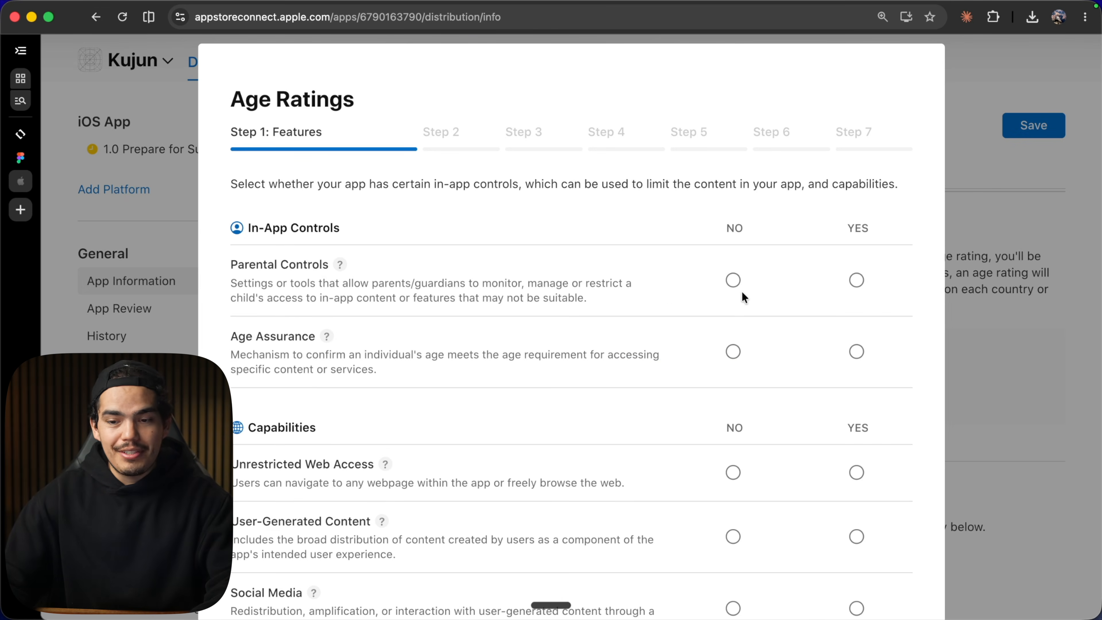
pyautogui.click(734, 280)
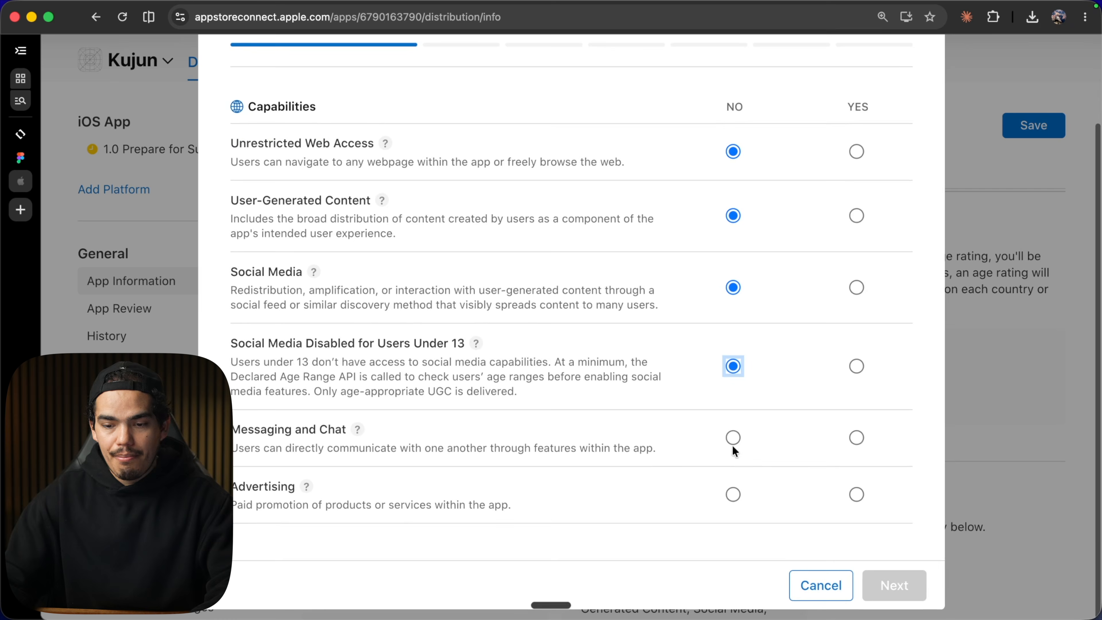
pyautogui.click(733, 438)
pyautogui.click(731, 499)
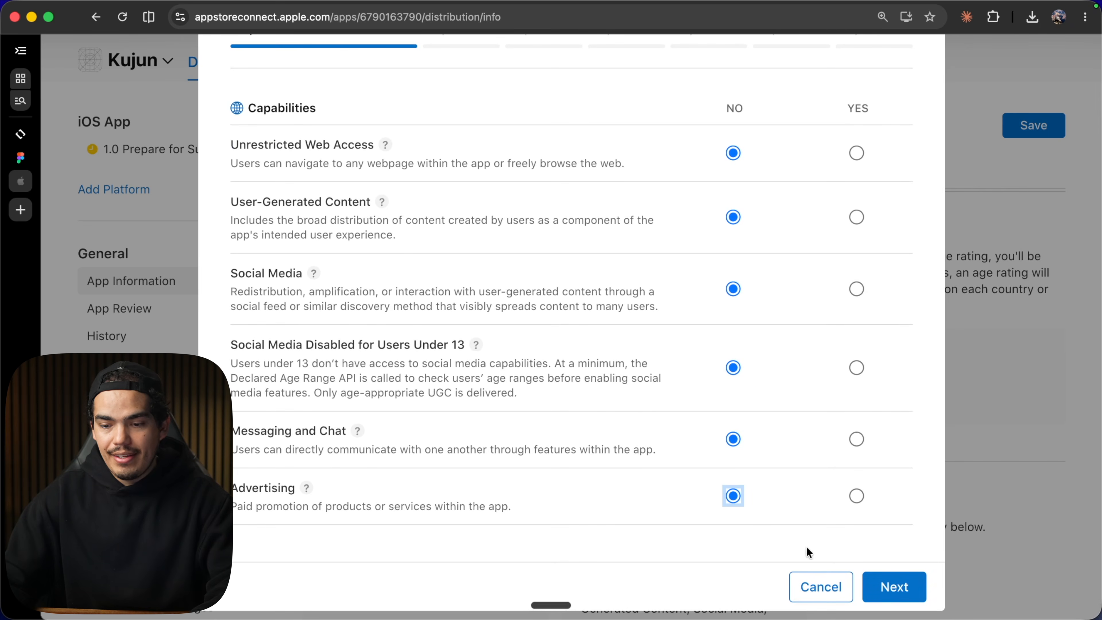
pyautogui.click(905, 590)
# Complete the remaining Age Ratings steps, keep Not Applicable for age categories, and save the ratings.
pyautogui.scroll(2, 643, 382)
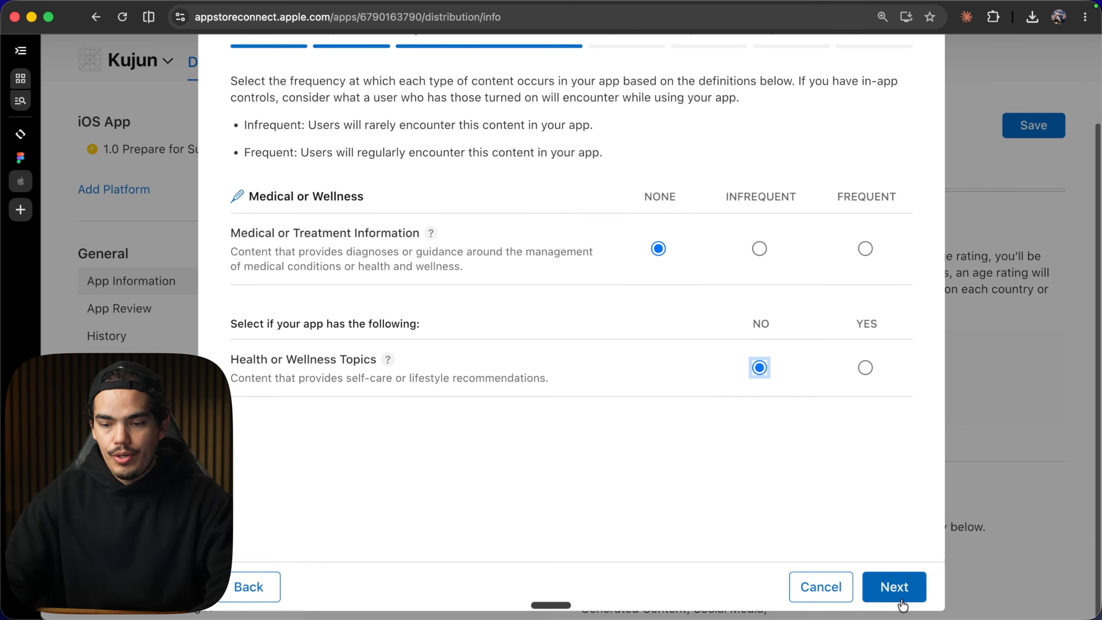
pyautogui.click(900, 591)
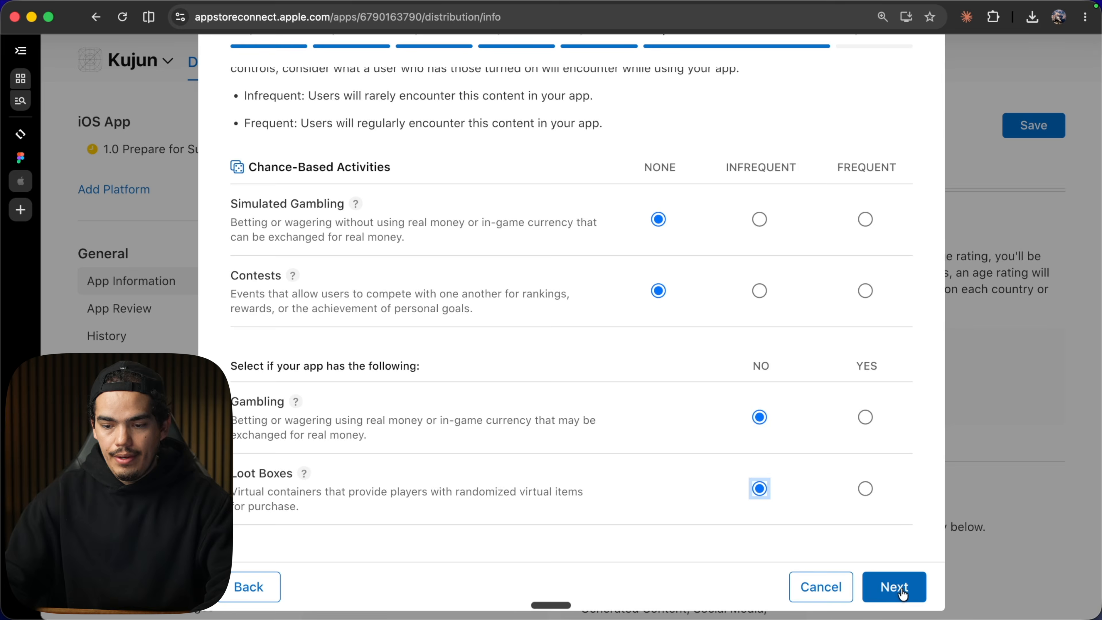
pyautogui.click(893, 586)
pyautogui.scroll(3, 618, 328)
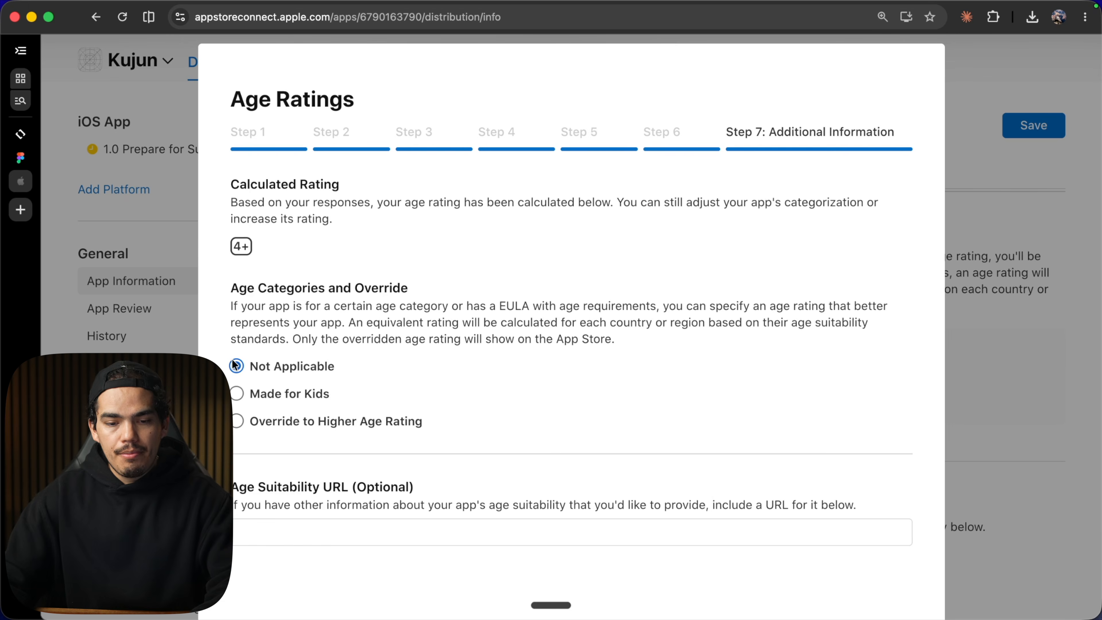
pyautogui.scroll(-2, 306, 366)
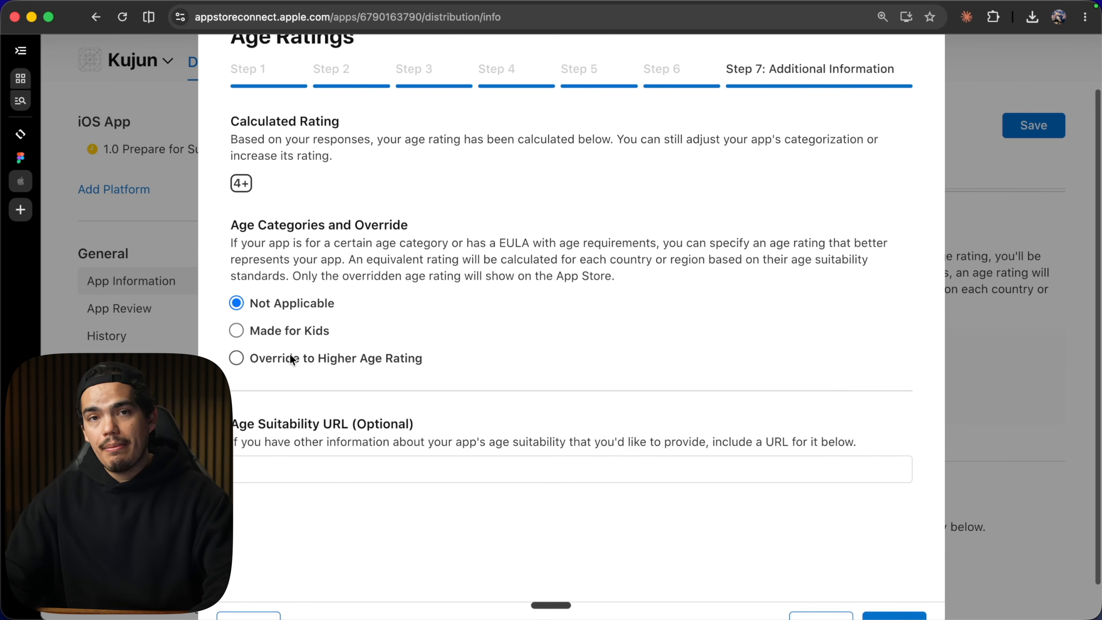
pyautogui.scroll(-1, 290, 355)
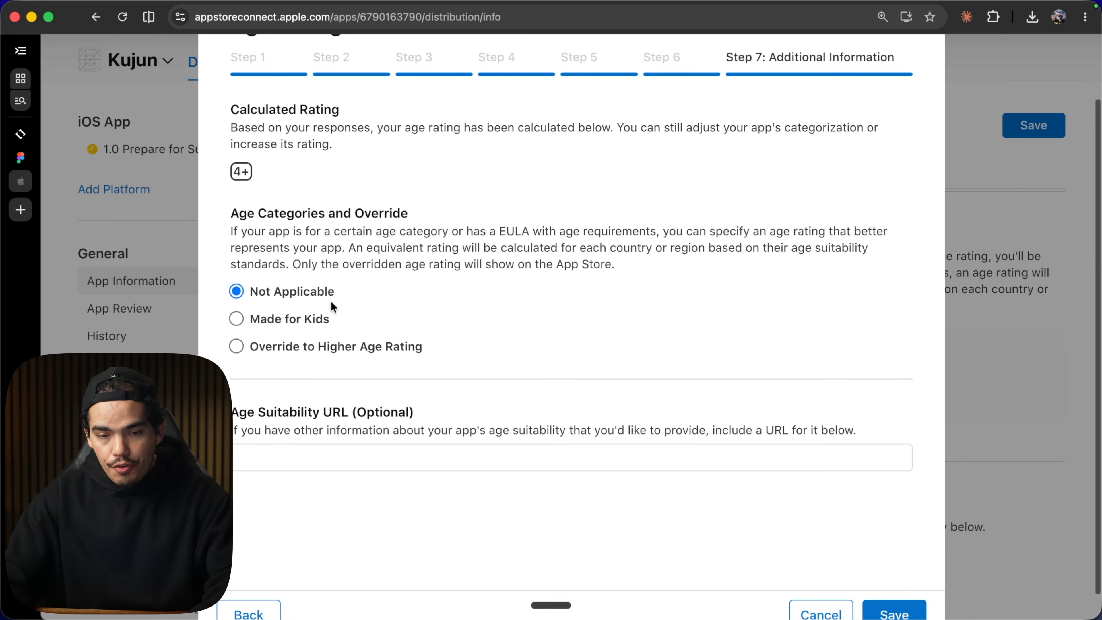
pyautogui.scroll(-3, 334, 391)
pyautogui.click(911, 587)
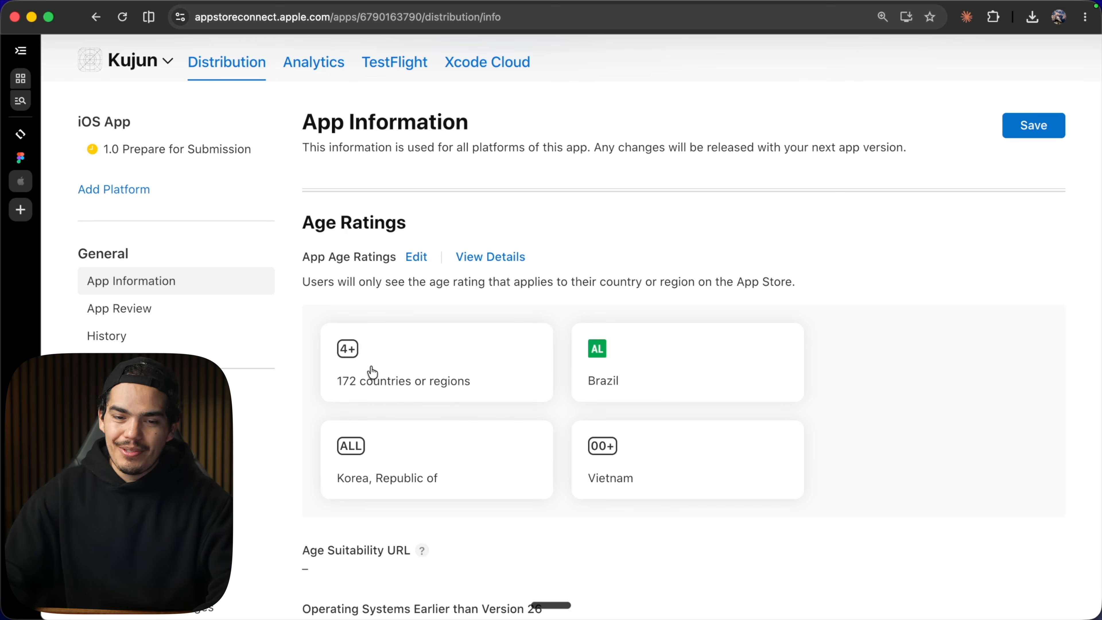
pyautogui.scroll(-15, 372, 371)
pyautogui.scroll(5, 371, 370)
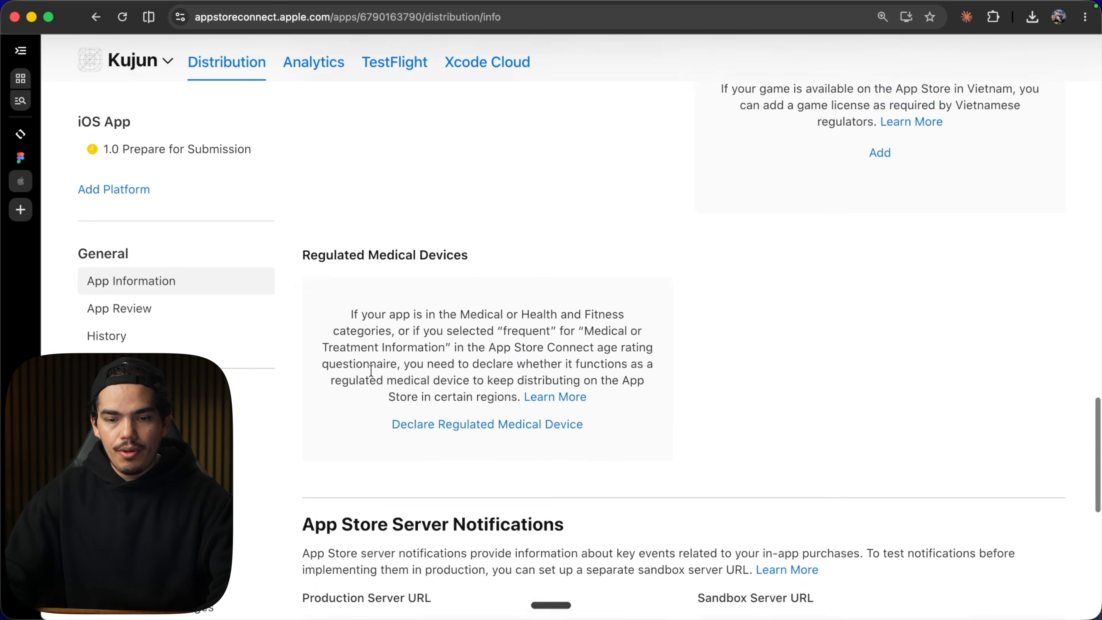
# Open App Privacy and answer that no data is collected from this app in the Data Collection questionnaire, then save.
pyautogui.scroll(12, 371, 370)
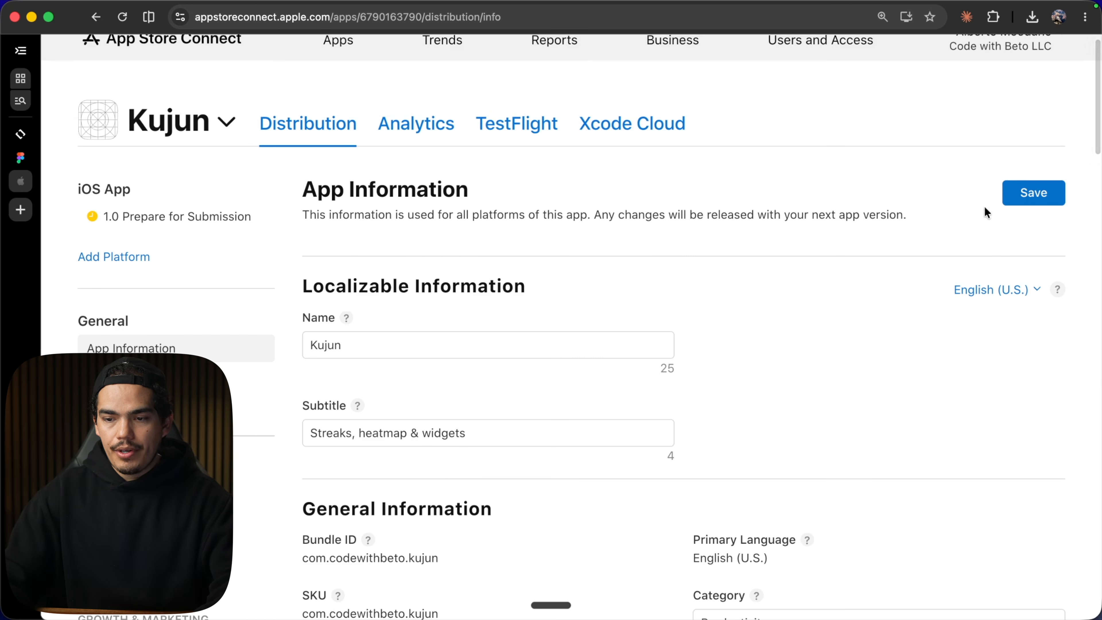
pyautogui.scroll(-5, 173, 260)
pyautogui.click(124, 270)
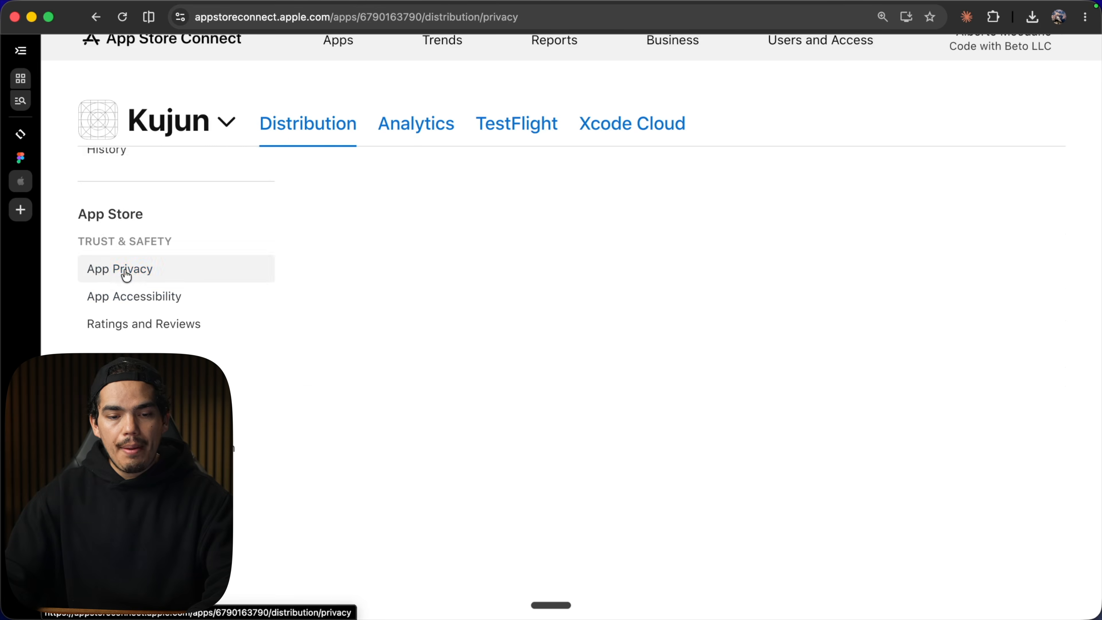
pyautogui.scroll(-3, 391, 369)
pyautogui.click(679, 444)
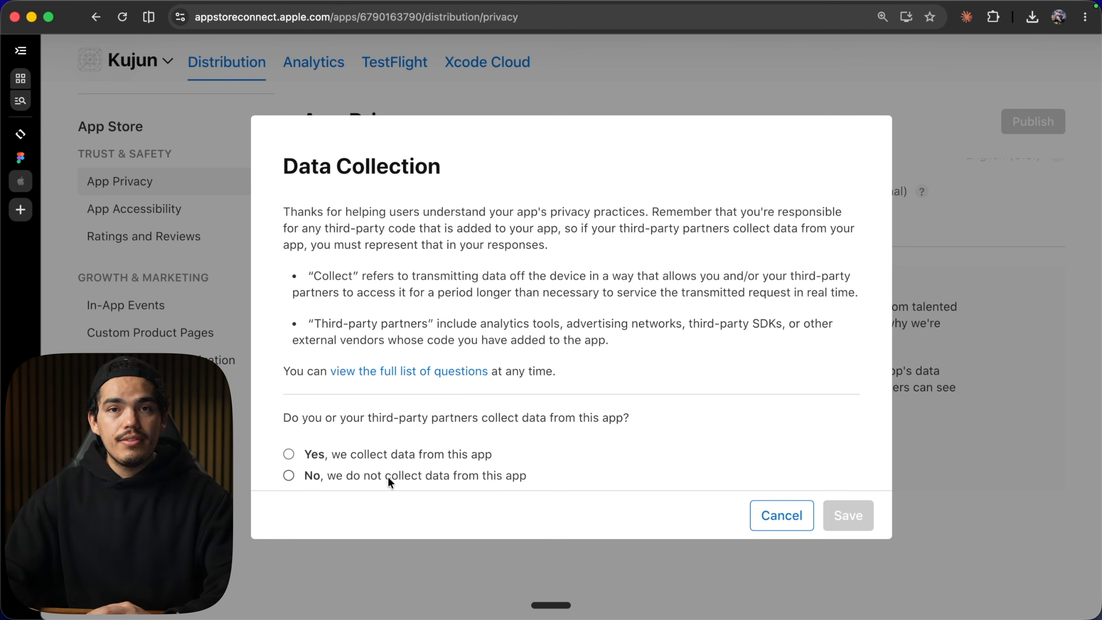
pyautogui.click(387, 476)
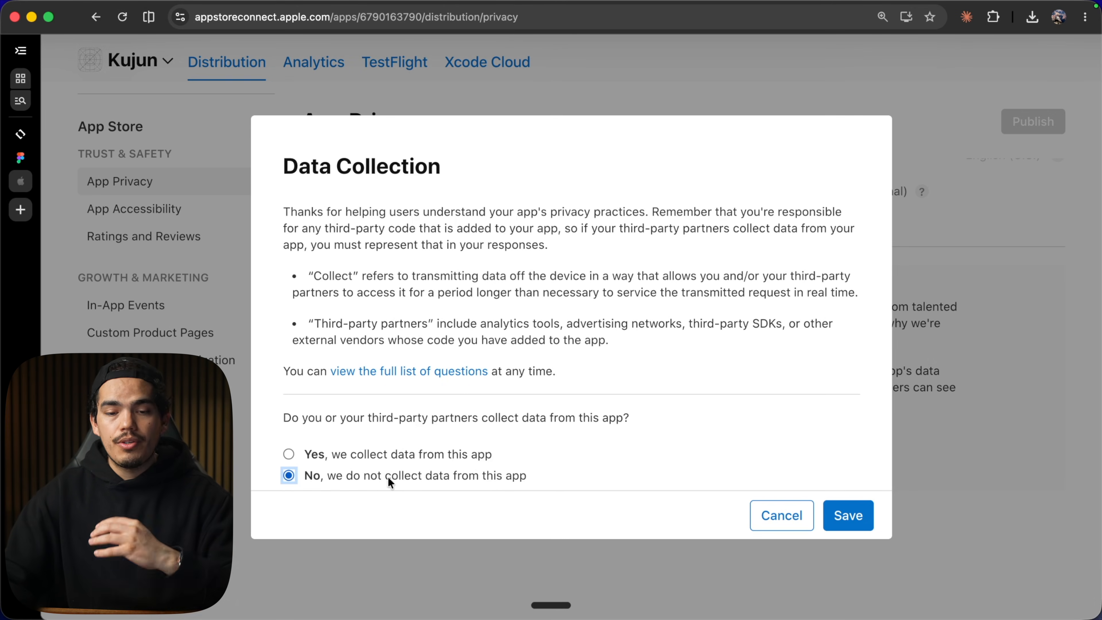
pyautogui.click(849, 515)
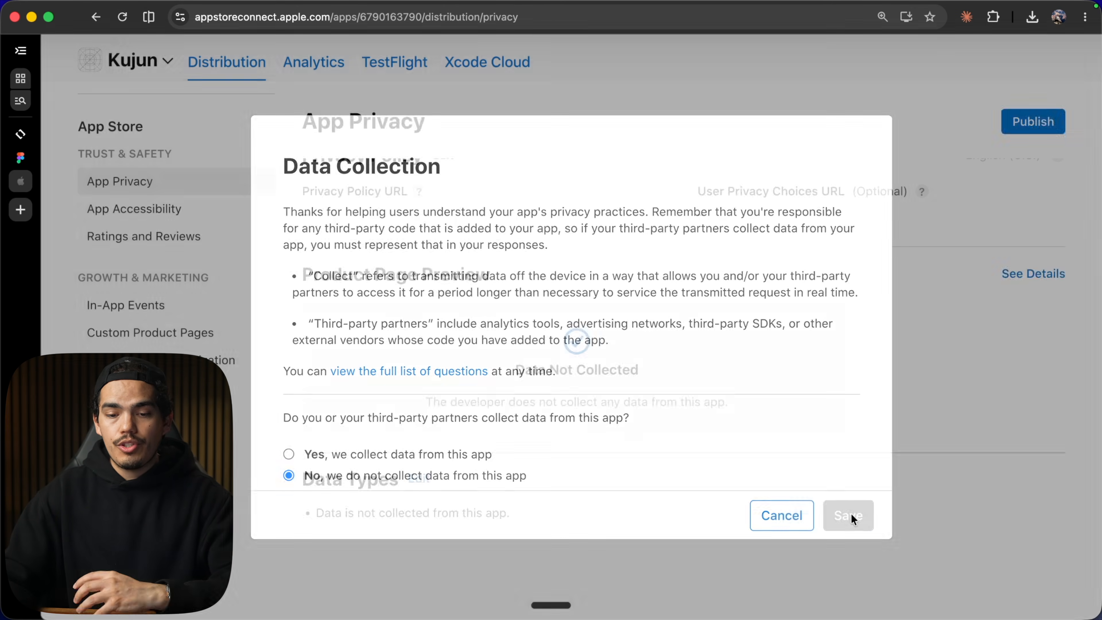
# Publish the app privacy responses.
pyautogui.scroll(3, 851, 516)
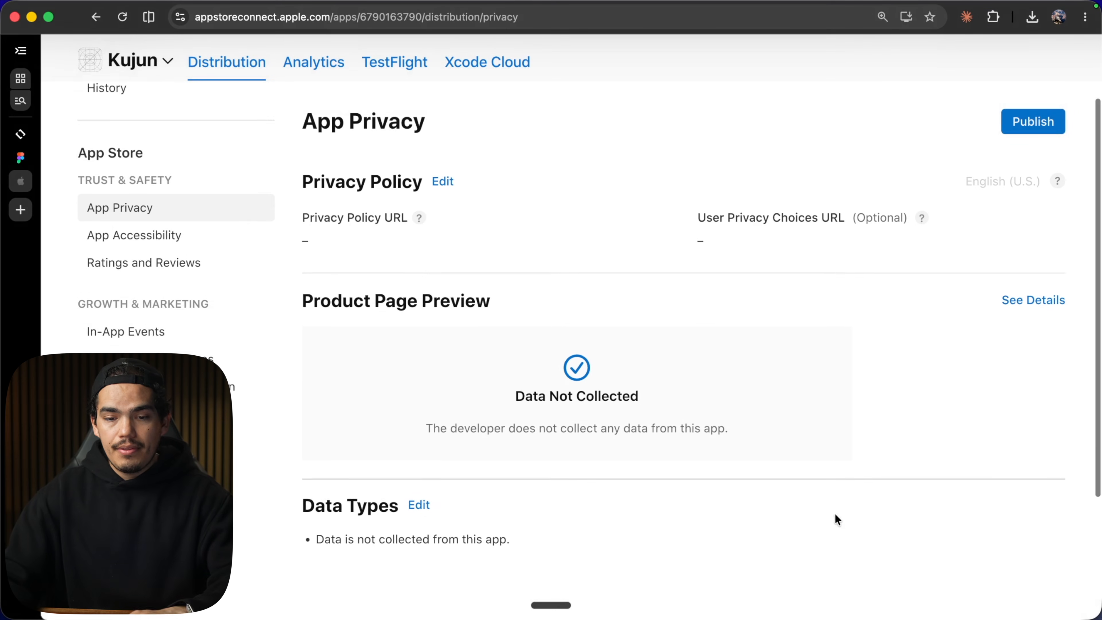
pyautogui.click(1025, 171)
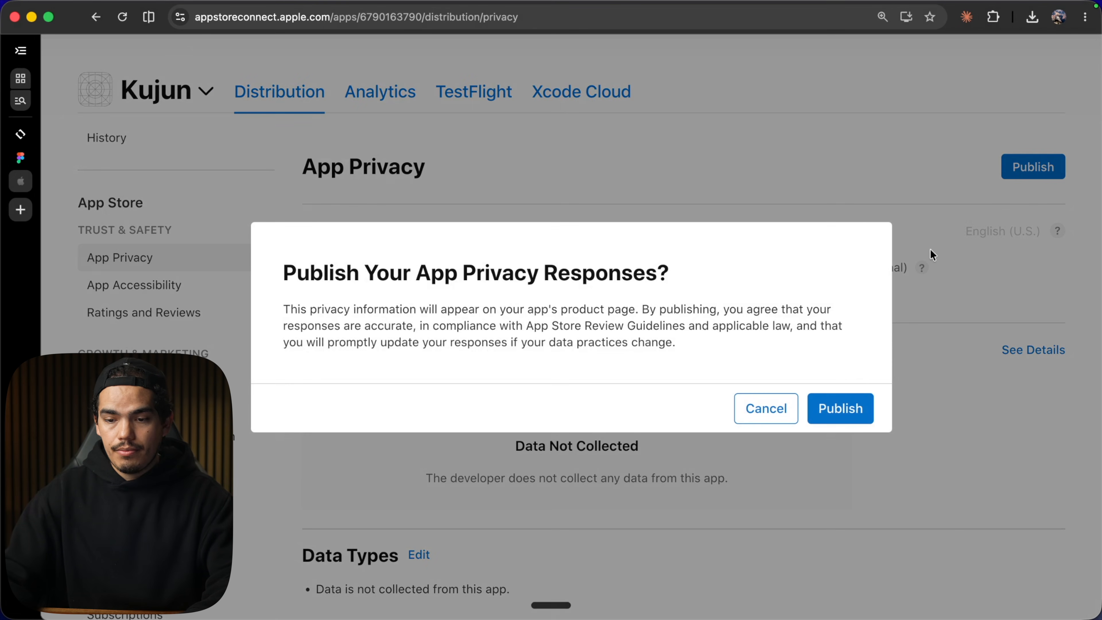
pyautogui.click(839, 408)
pyautogui.click(452, 262)
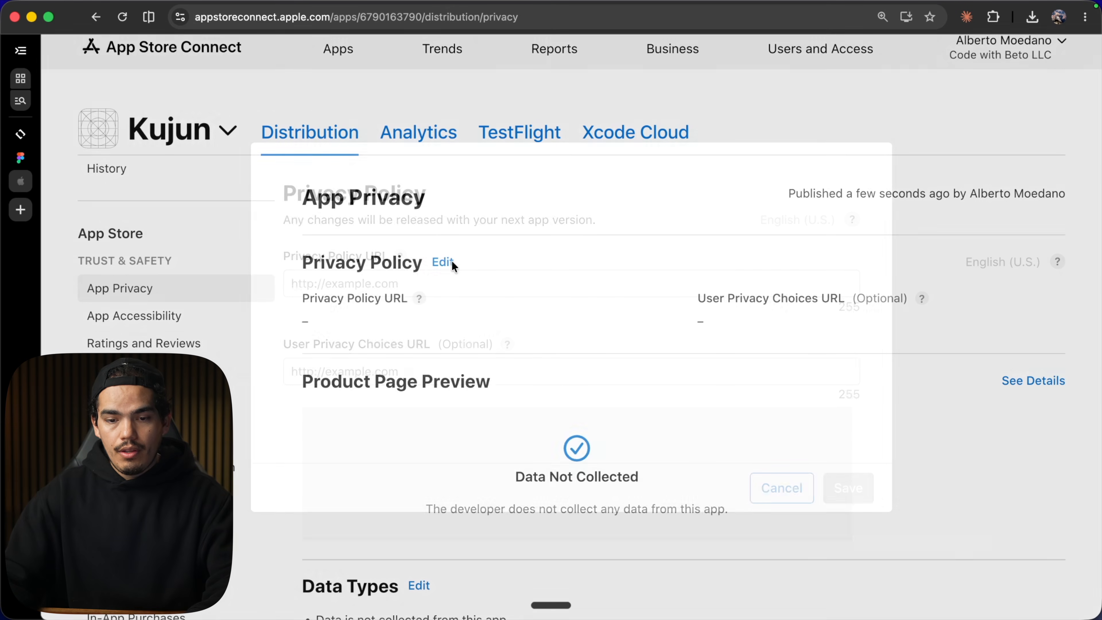
pyautogui.click(405, 286)
pyautogui.write('https://codewithbeto.dev/privacy')
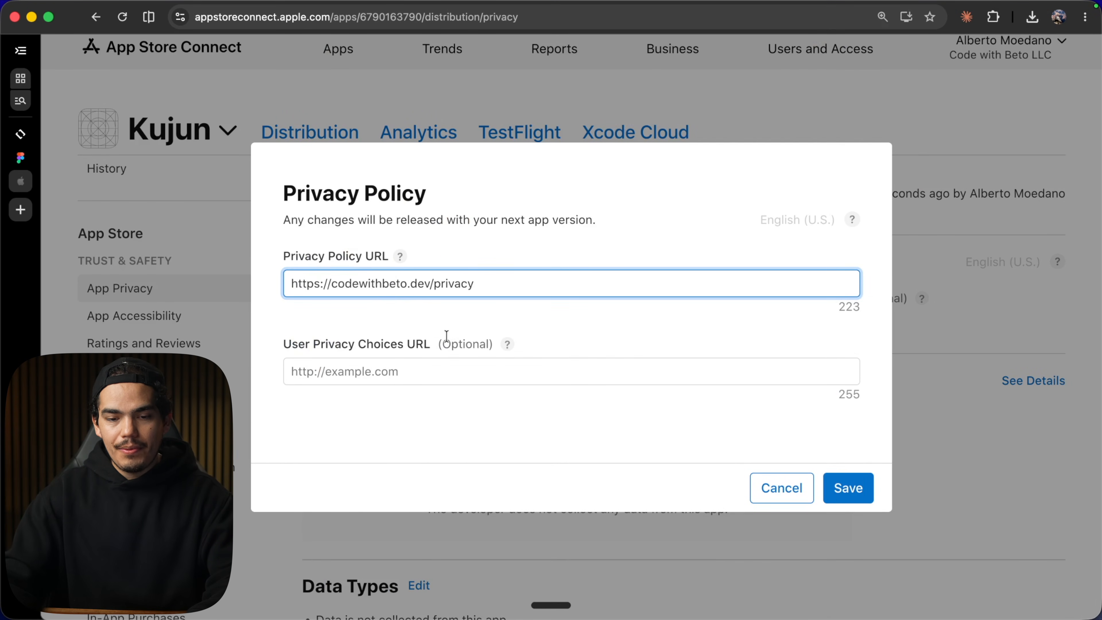
pyautogui.click(851, 495)
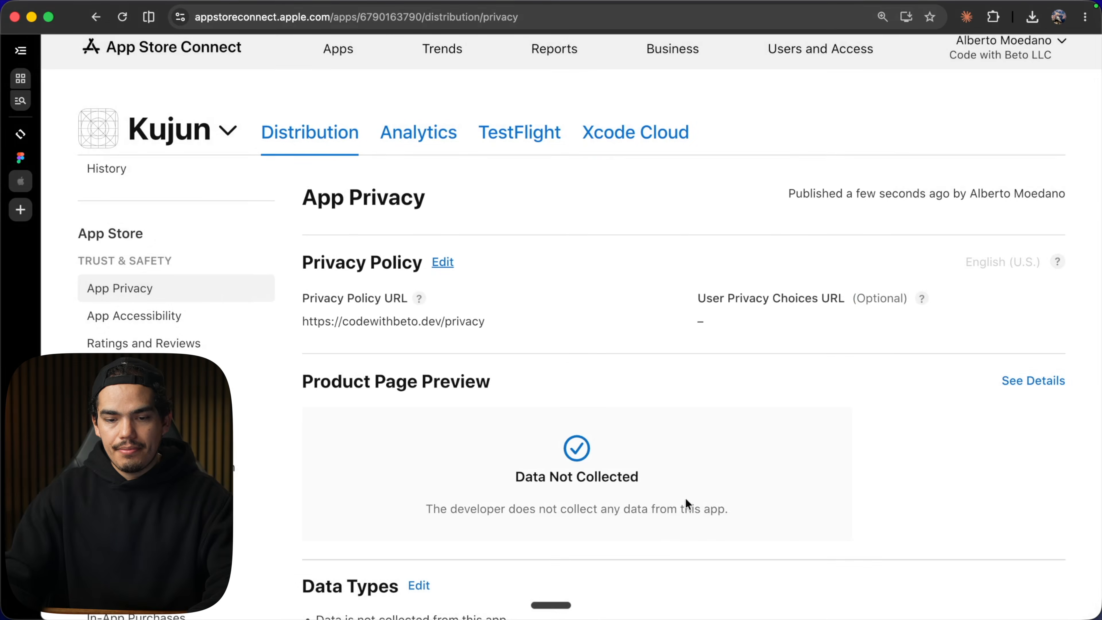
# Open the privacy policy web page to review it.
pyautogui.scroll(-1, 684, 505)
pyautogui.moveTo(419, 268)
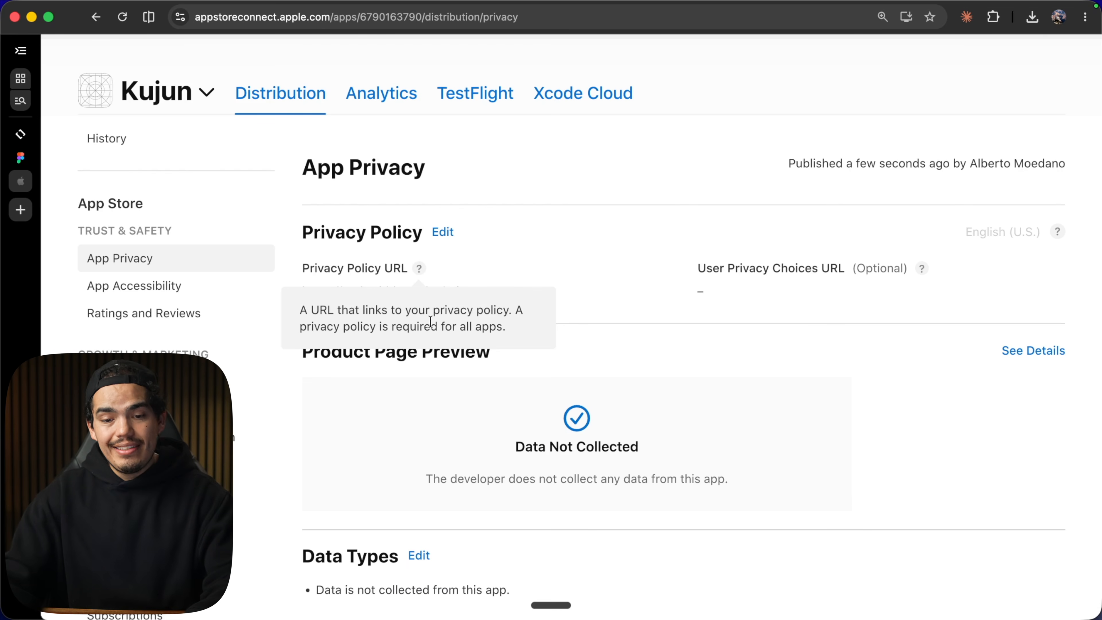
pyautogui.scroll(-5, 176, 276)
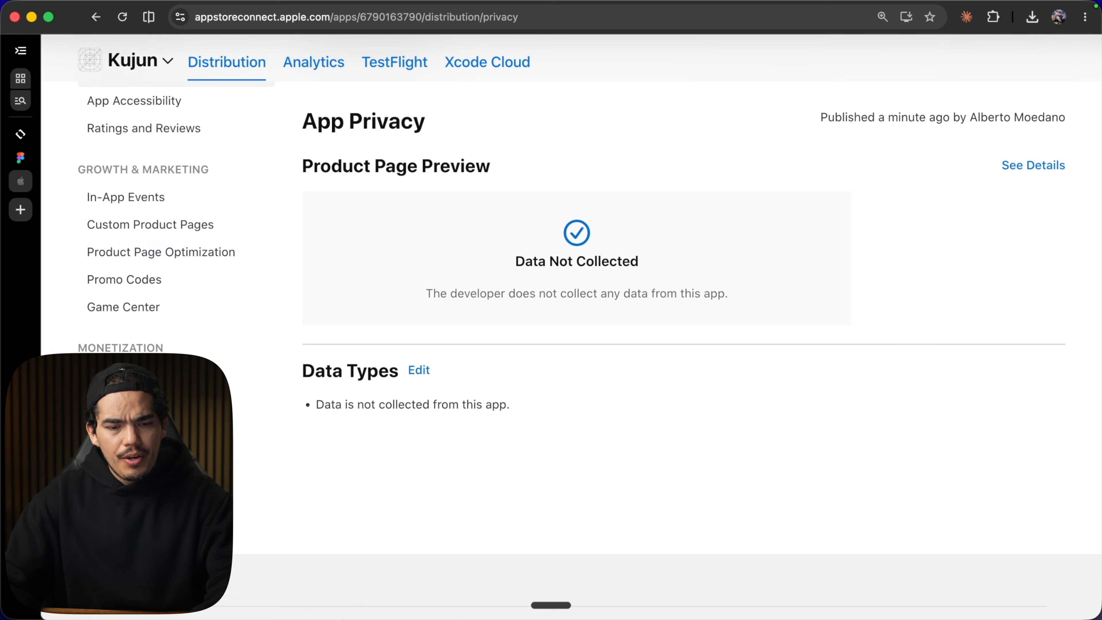
pyautogui.click(157, 376)
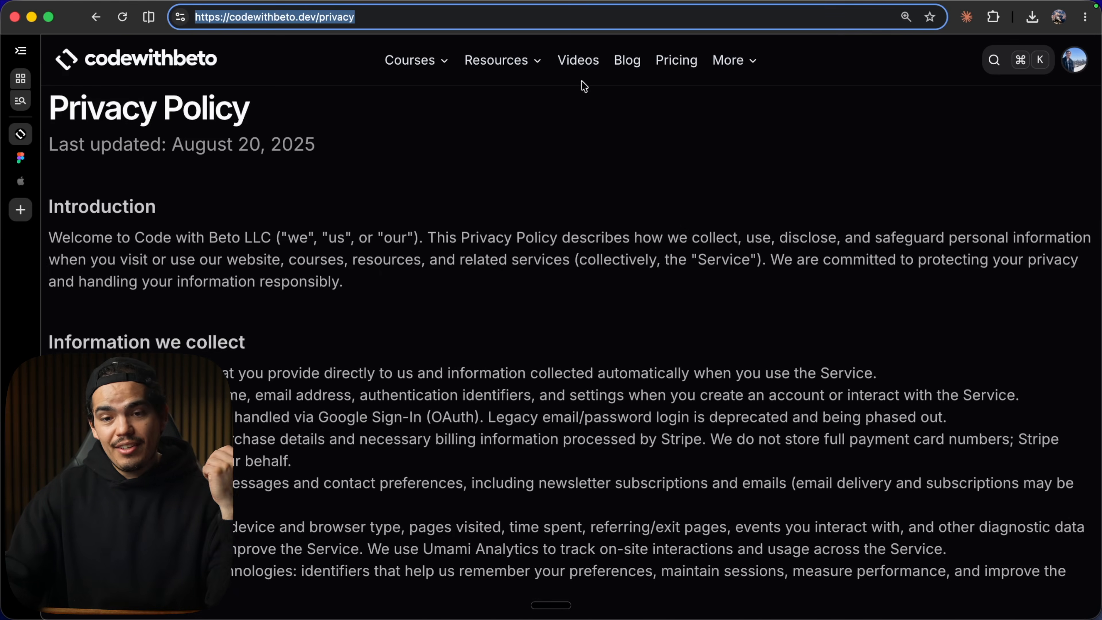
# Open the In-app Purchases lesson from the Payments section of the course outline.
pyautogui.moveTo(401, 54)
pyautogui.click(471, 112)
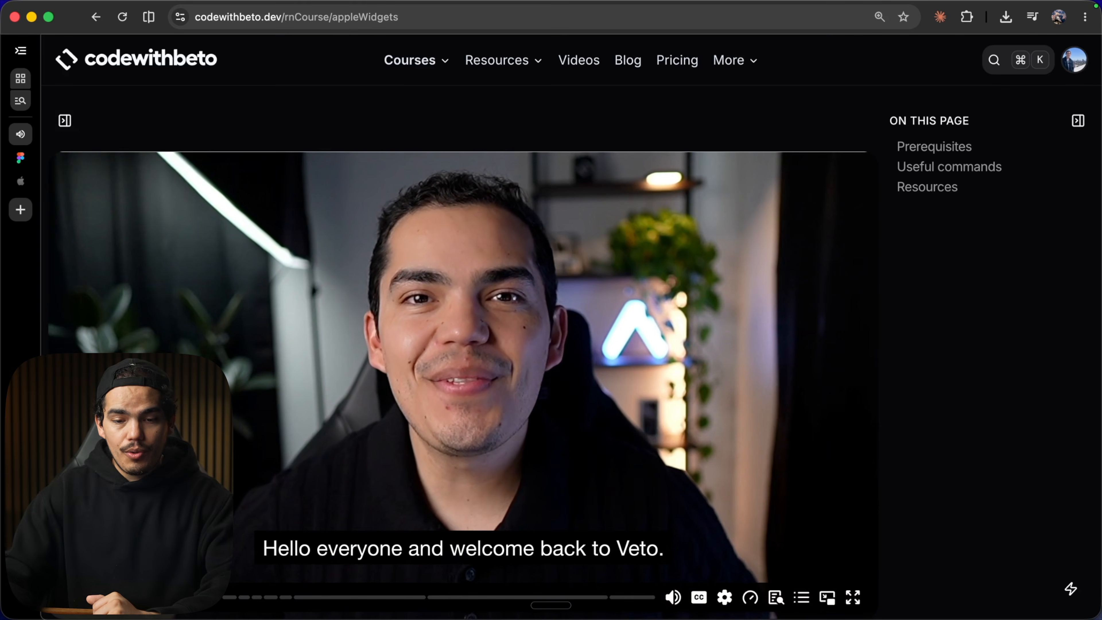
pyautogui.click(65, 121)
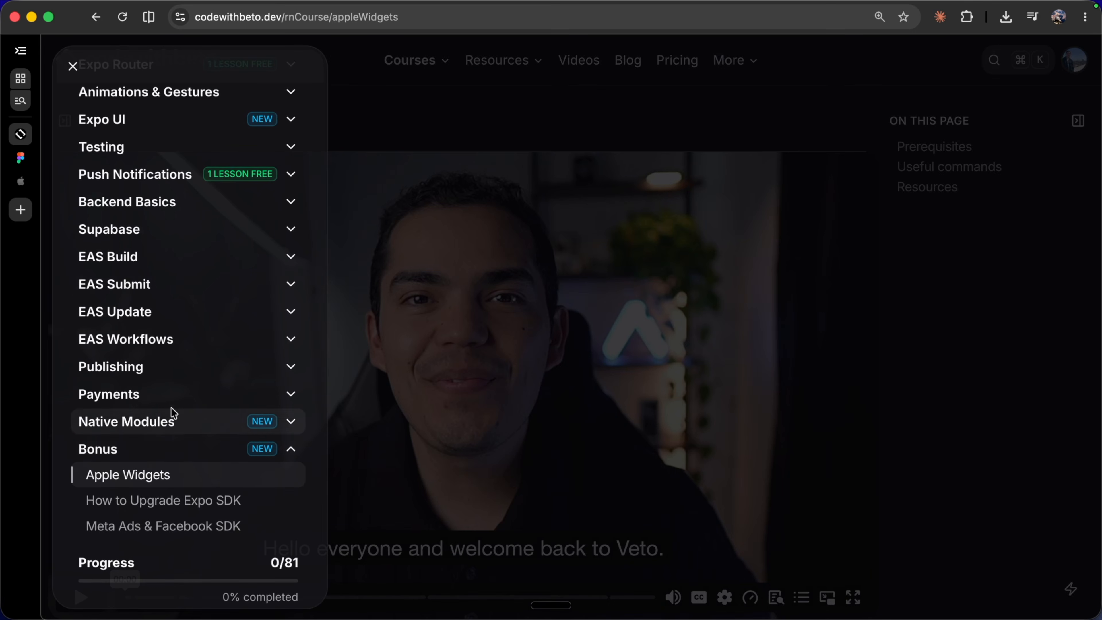
pyautogui.click(172, 398)
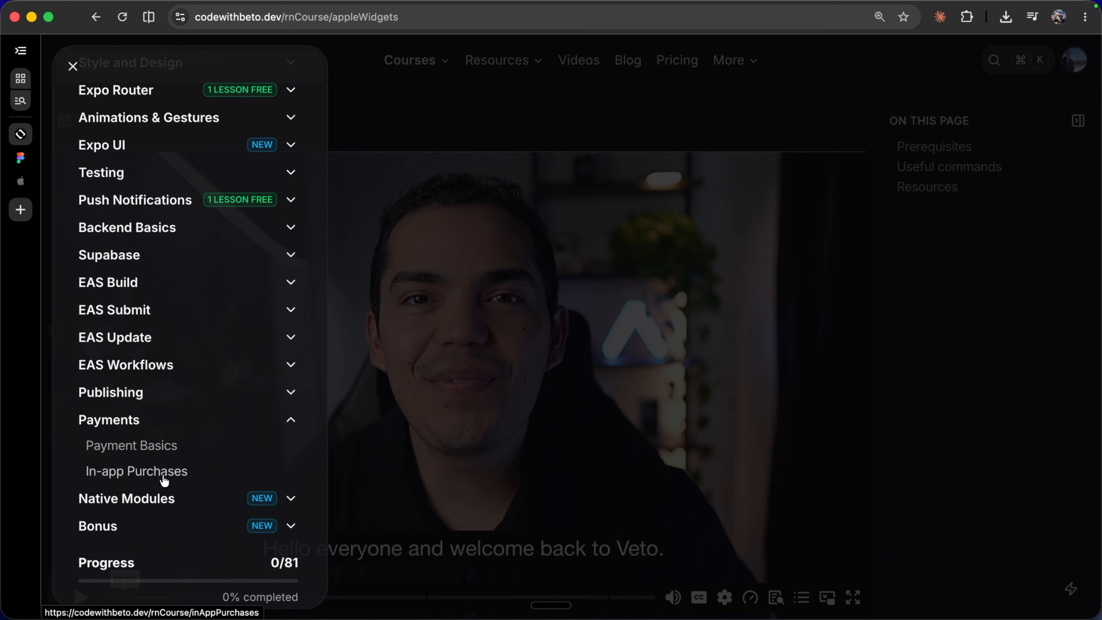
pyautogui.click(214, 470)
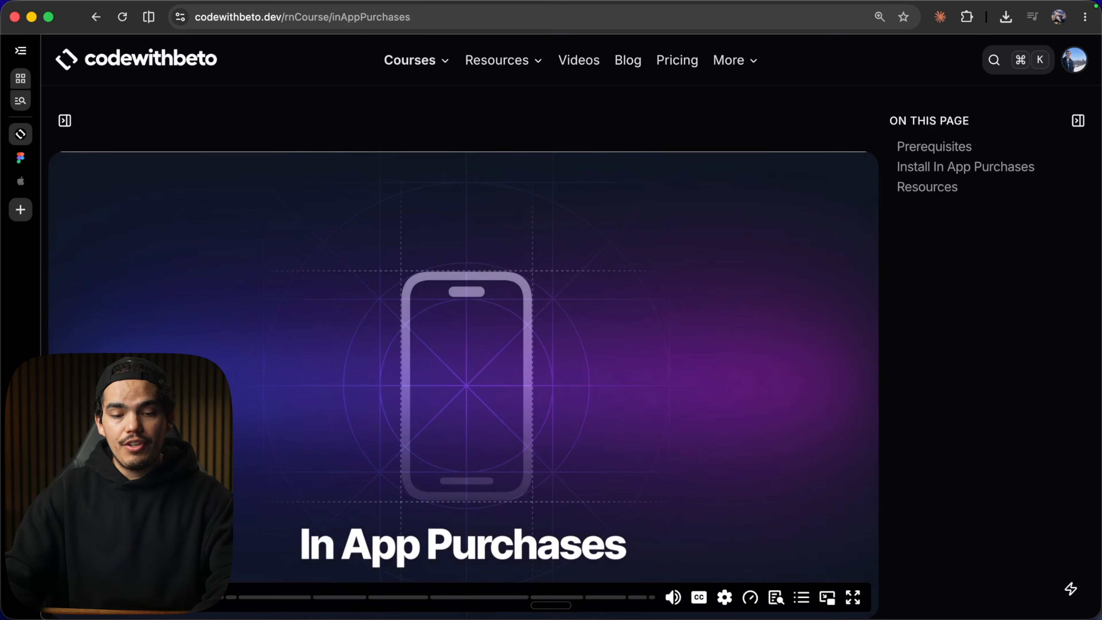
# Scroll through the In App Purchases lesson page and its prerequisites.
pyautogui.scroll(-10, 464, 347)
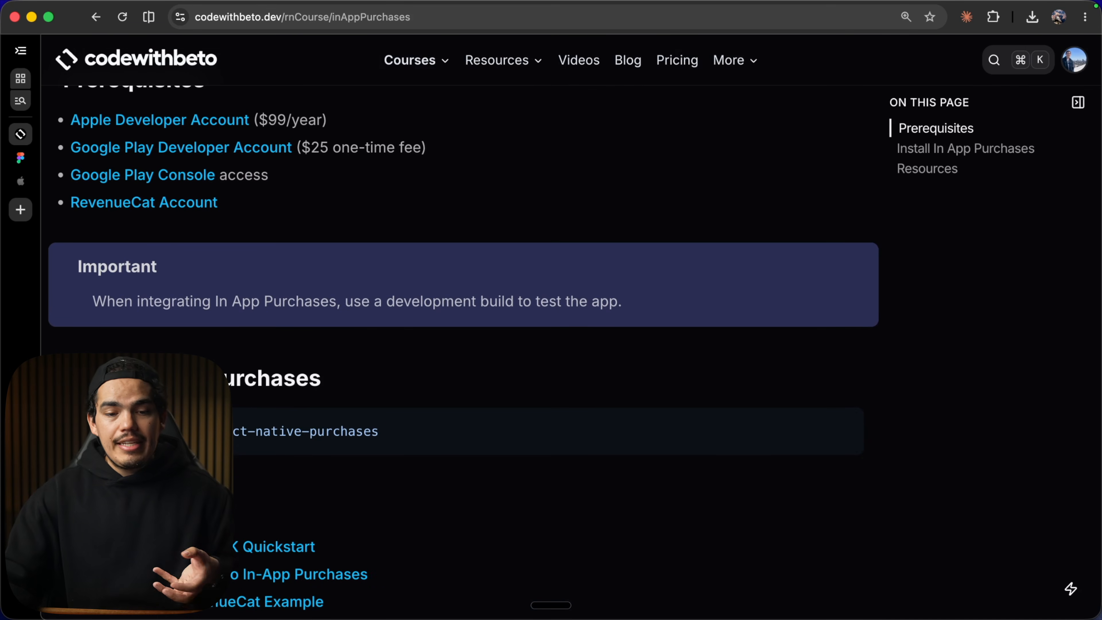
pyautogui.scroll(-2, 465, 348)
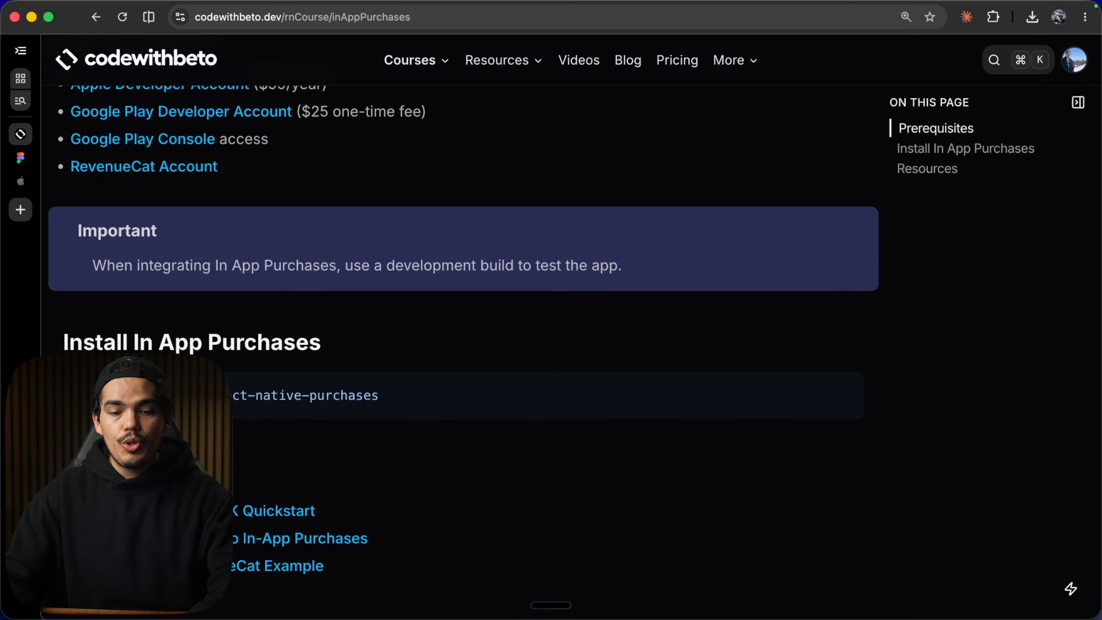
pyautogui.scroll(-3, 465, 348)
pyautogui.scroll(15, 464, 347)
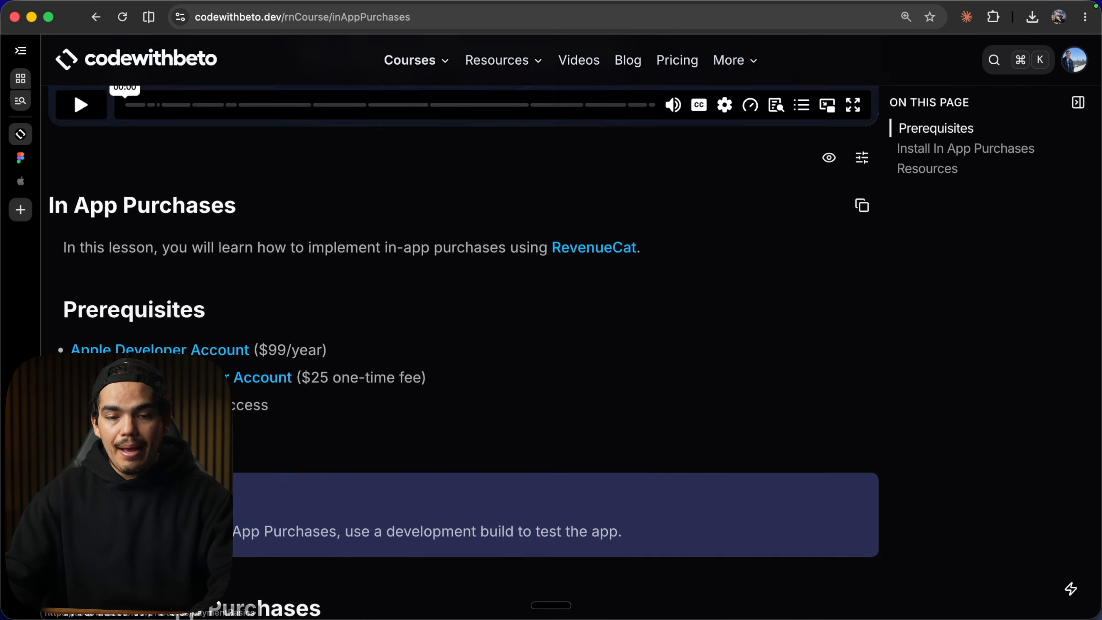
pyautogui.scroll(5, 464, 347)
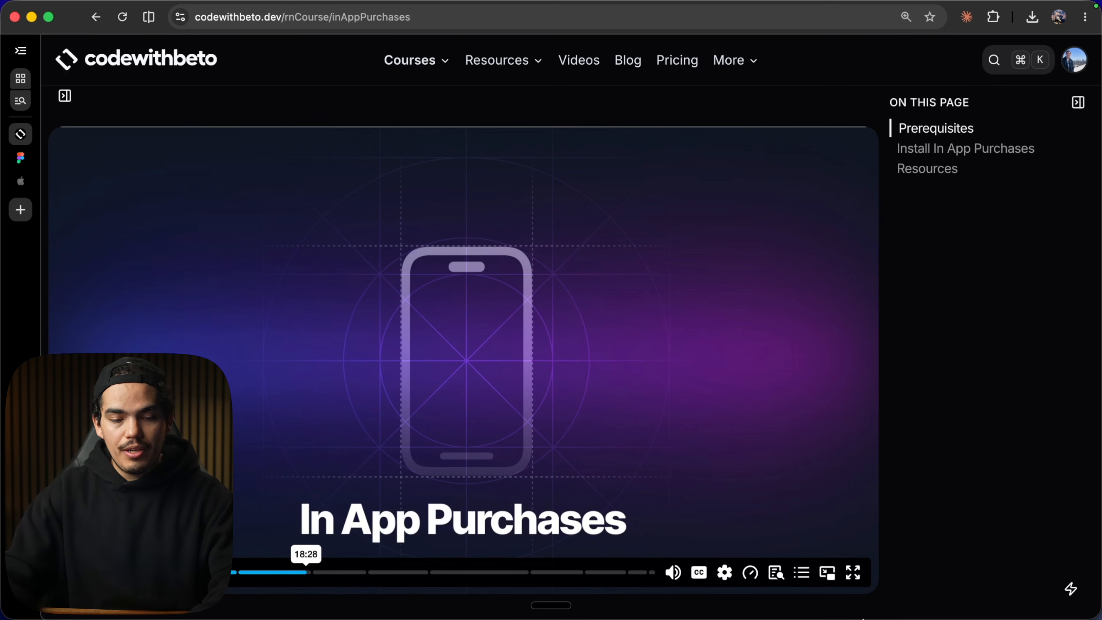
pyautogui.press('space')
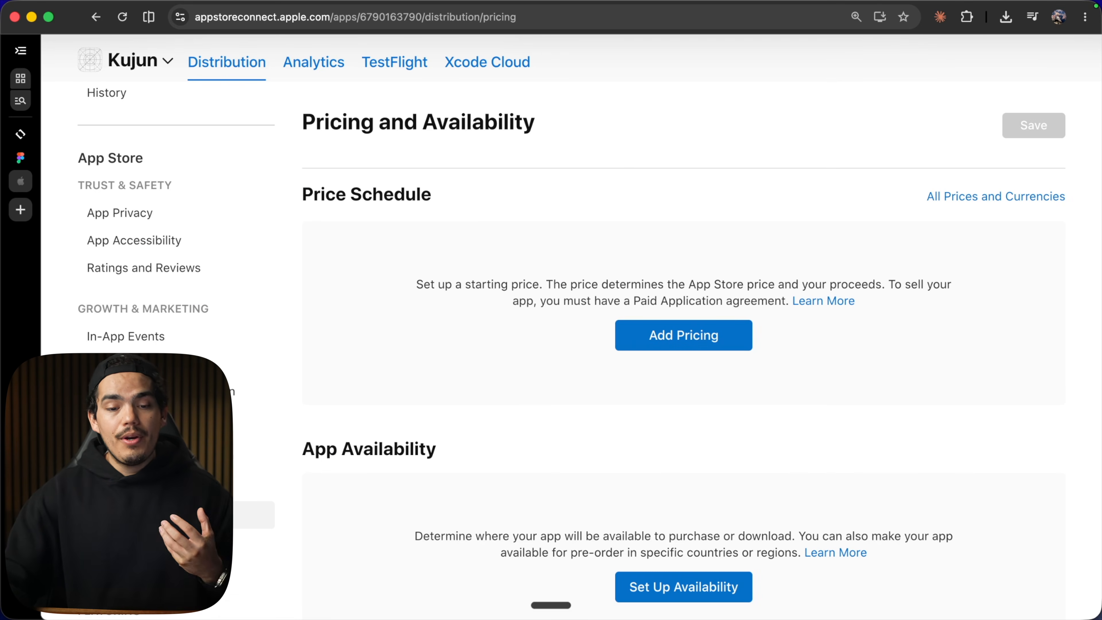
# Add pricing with United States (USD) as the base region and a price of $0.99.
pyautogui.scroll(-2, 174, 260)
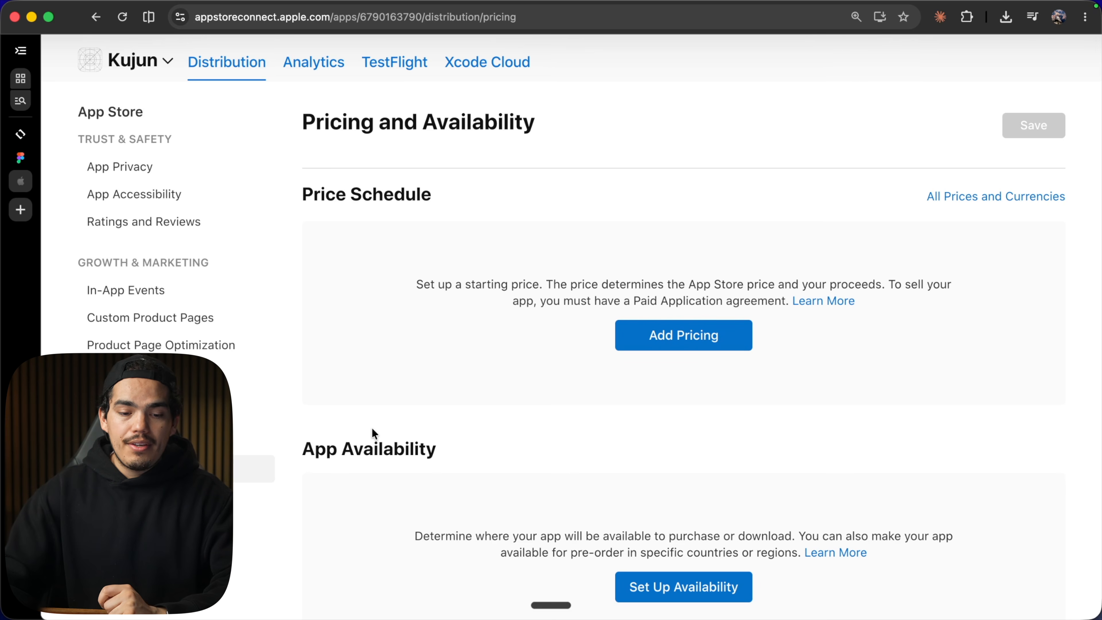
pyautogui.scroll(-3, 372, 427)
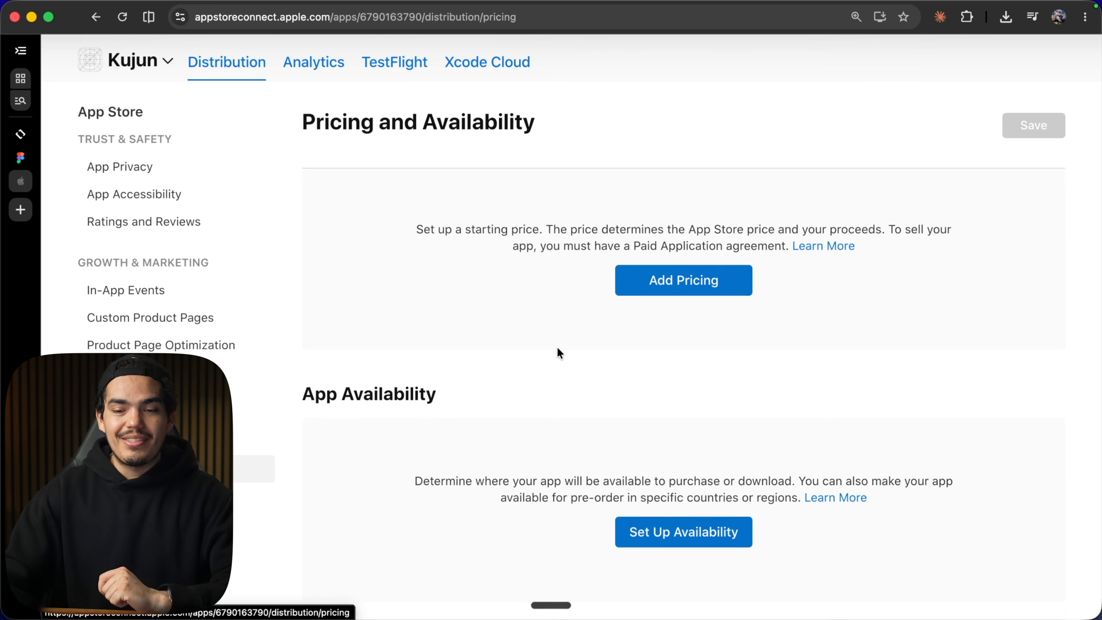
pyautogui.click(693, 339)
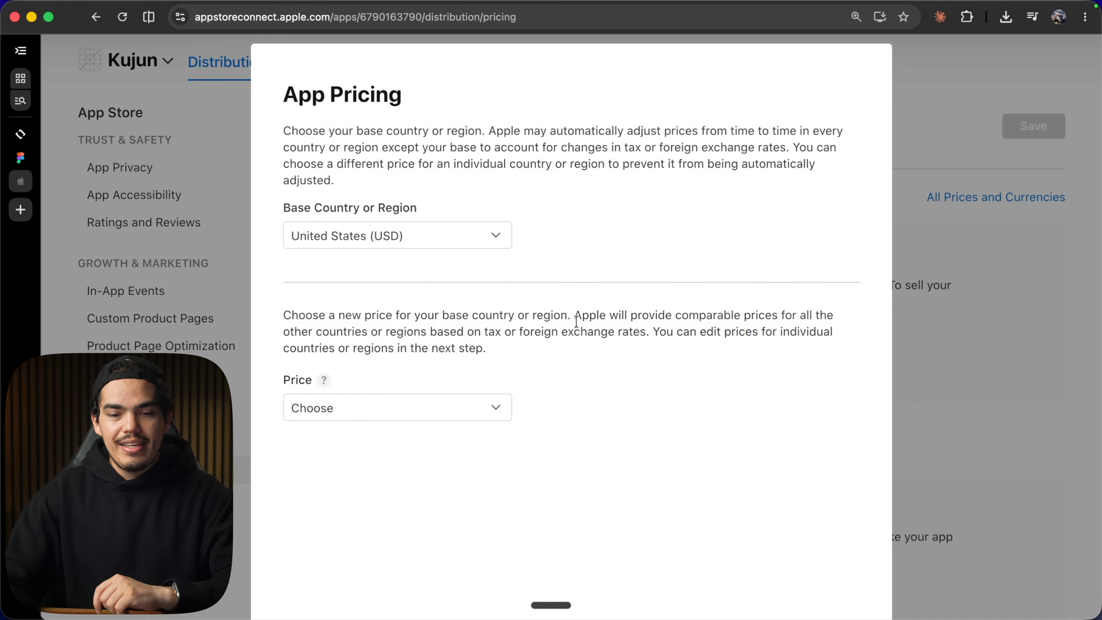
pyautogui.click(366, 416)
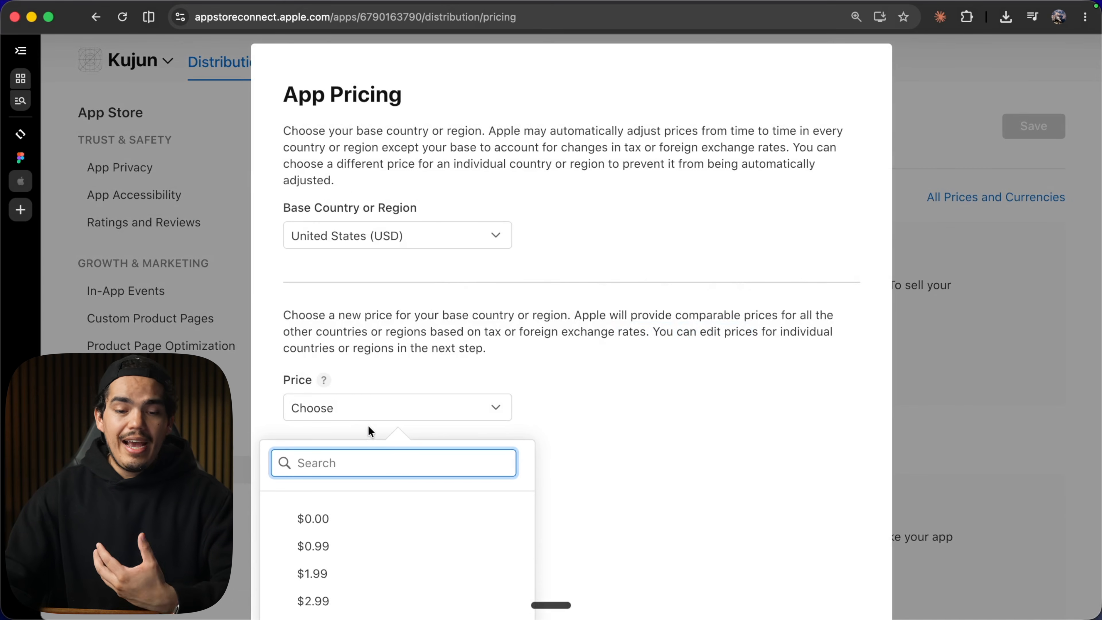
pyautogui.scroll(-5, 368, 425)
pyautogui.click(357, 395)
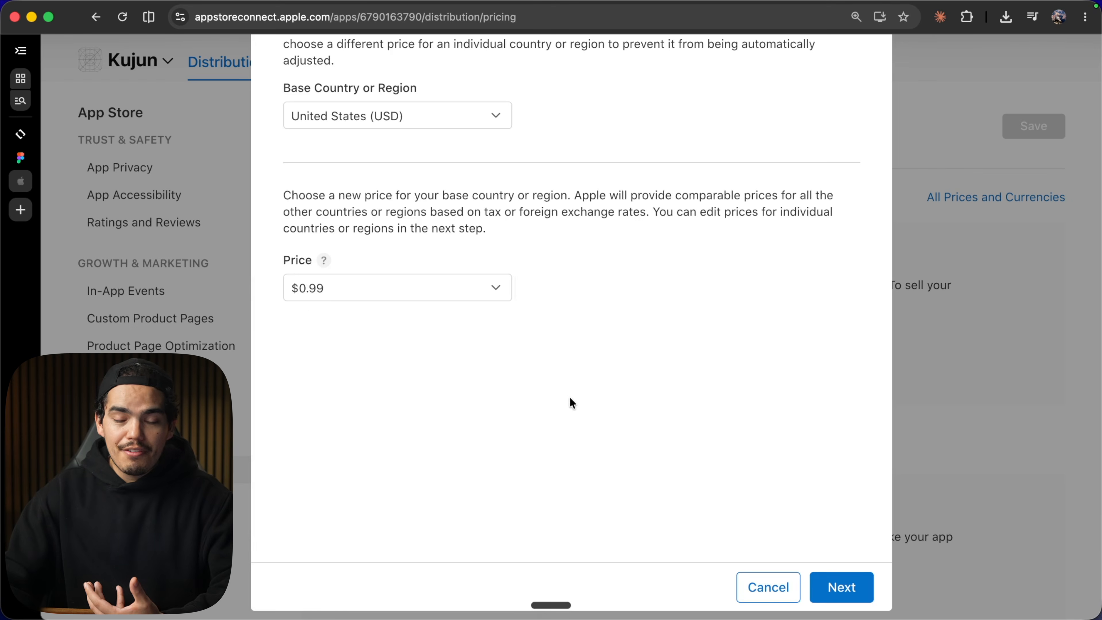
pyautogui.scroll(5, 570, 398)
pyautogui.scroll(-4, 570, 398)
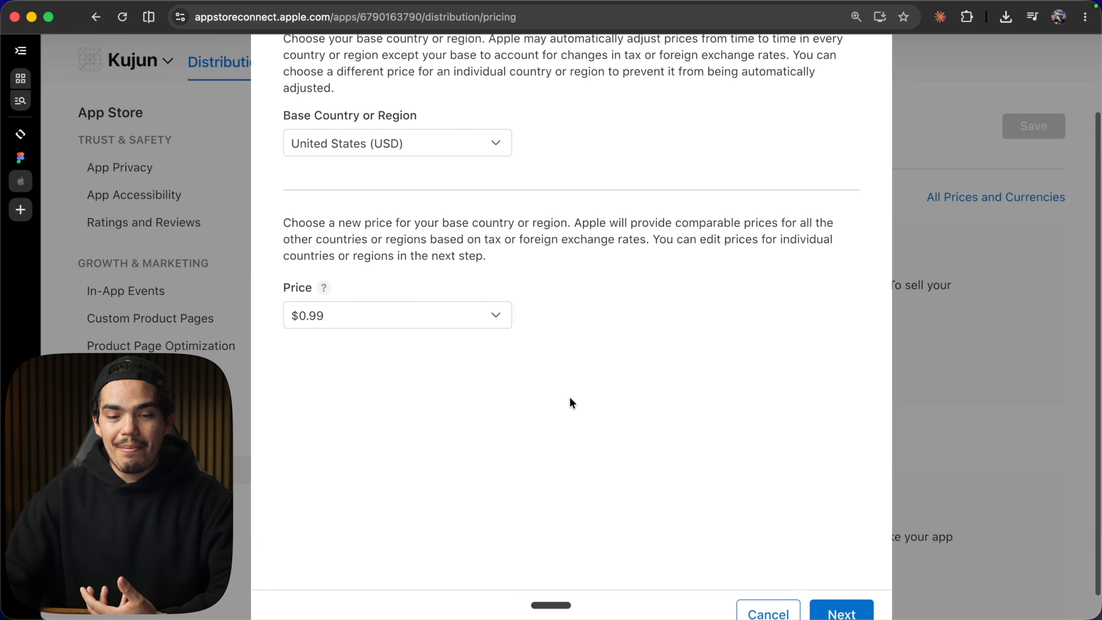
# Review the comparable country or region prices and confirm the price schedule.
pyautogui.scroll(-1, 569, 396)
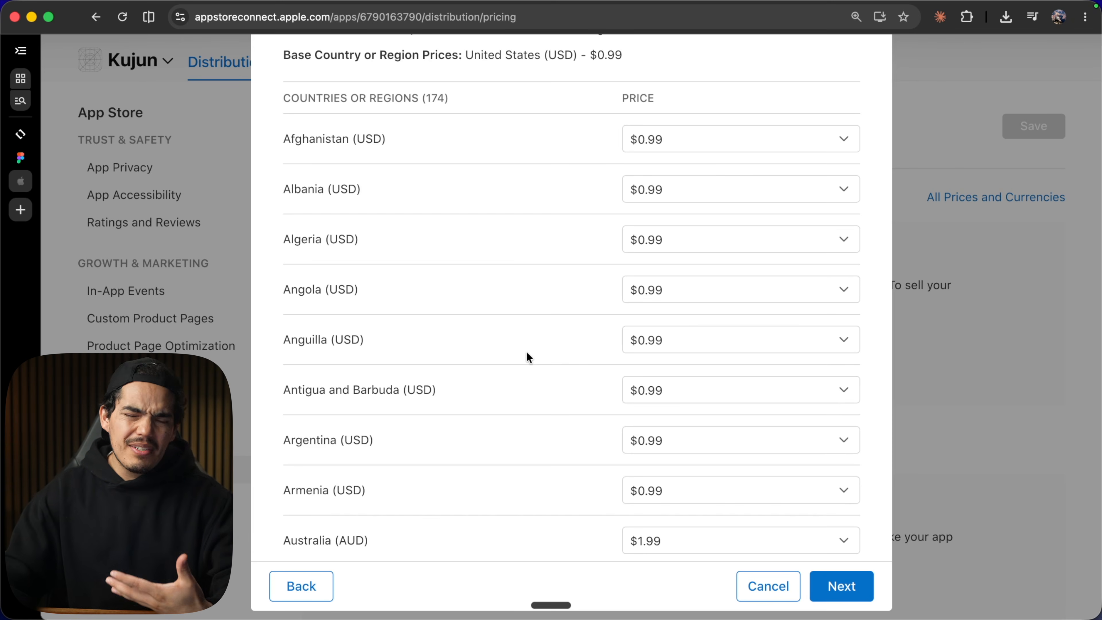
pyautogui.scroll(3, 527, 352)
pyautogui.scroll(-4, 527, 352)
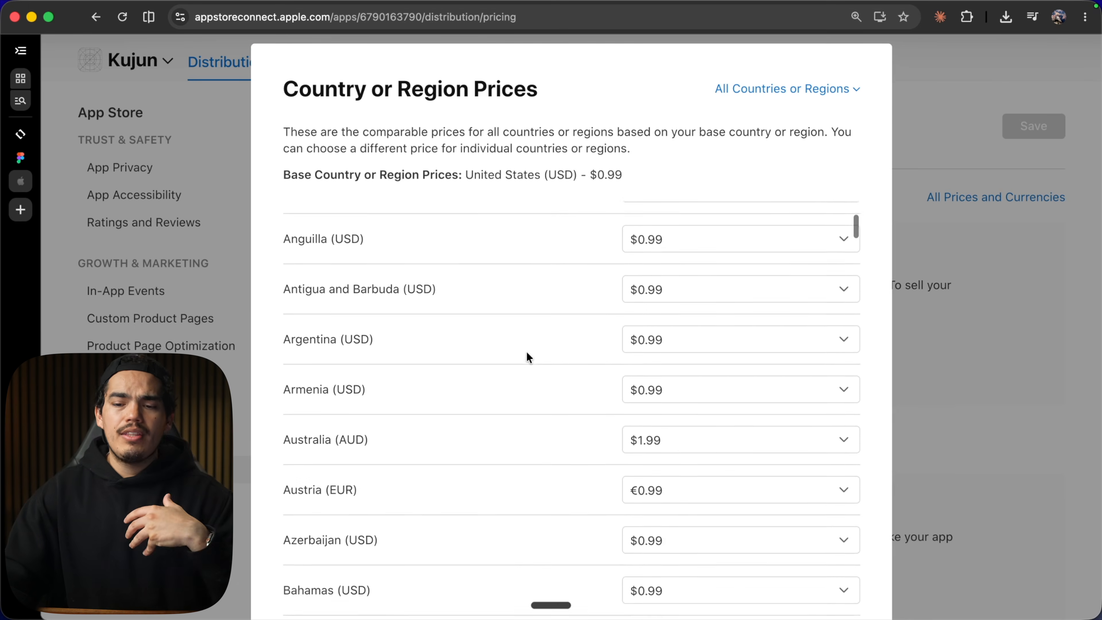
pyautogui.scroll(3, 527, 356)
pyautogui.scroll(-3, 485, 115)
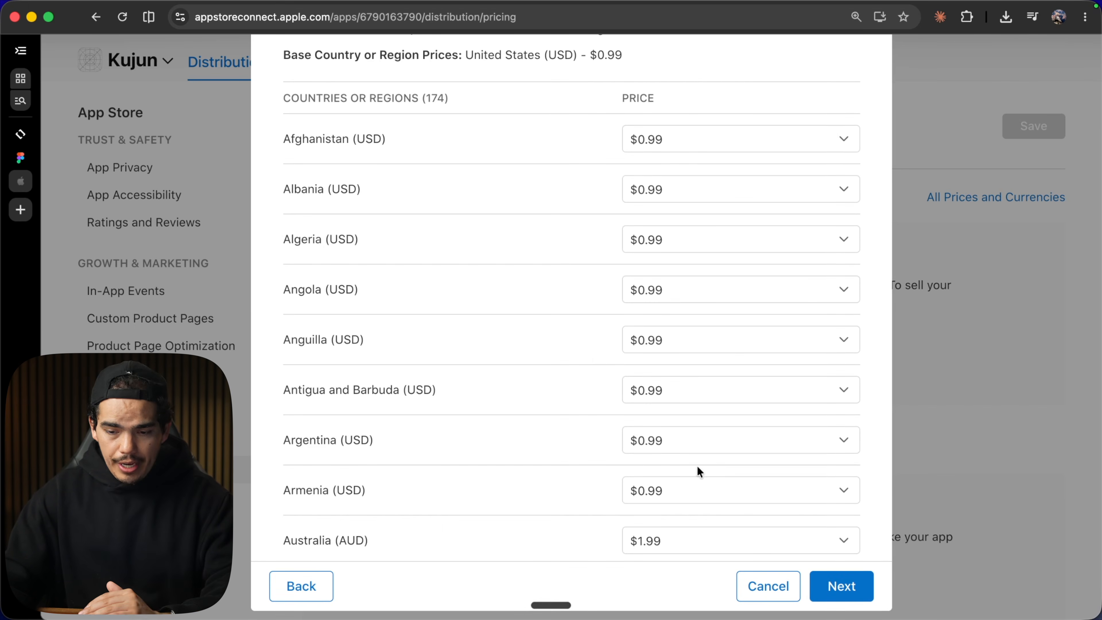
pyautogui.click(842, 587)
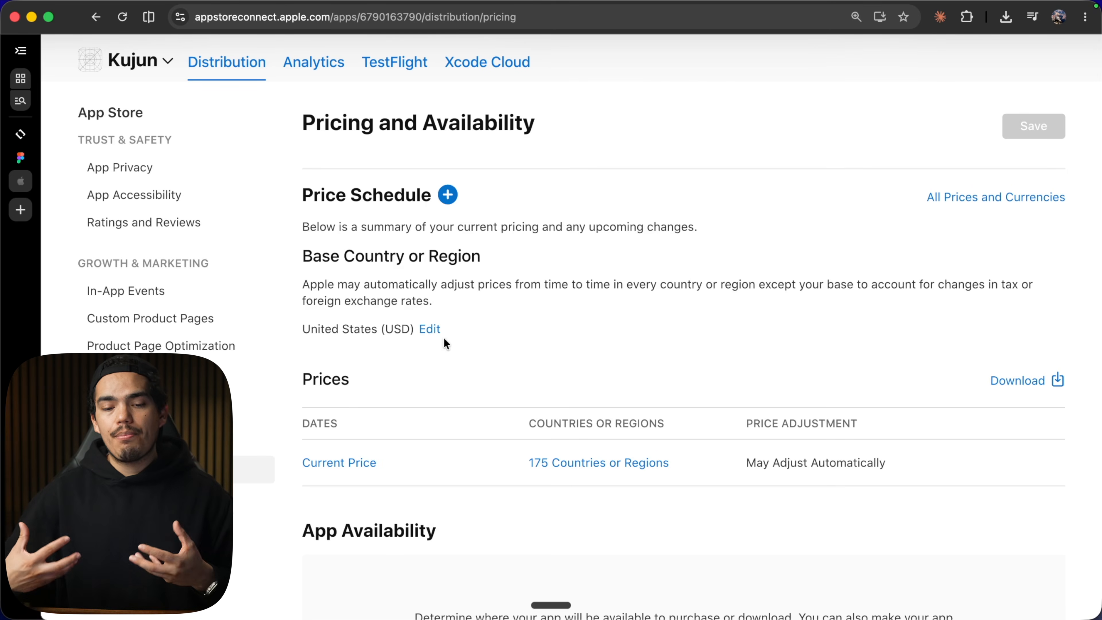
# Examine the price summary and the App Availability section.
pyautogui.scroll(-2, 444, 341)
pyautogui.scroll(-1, 443, 338)
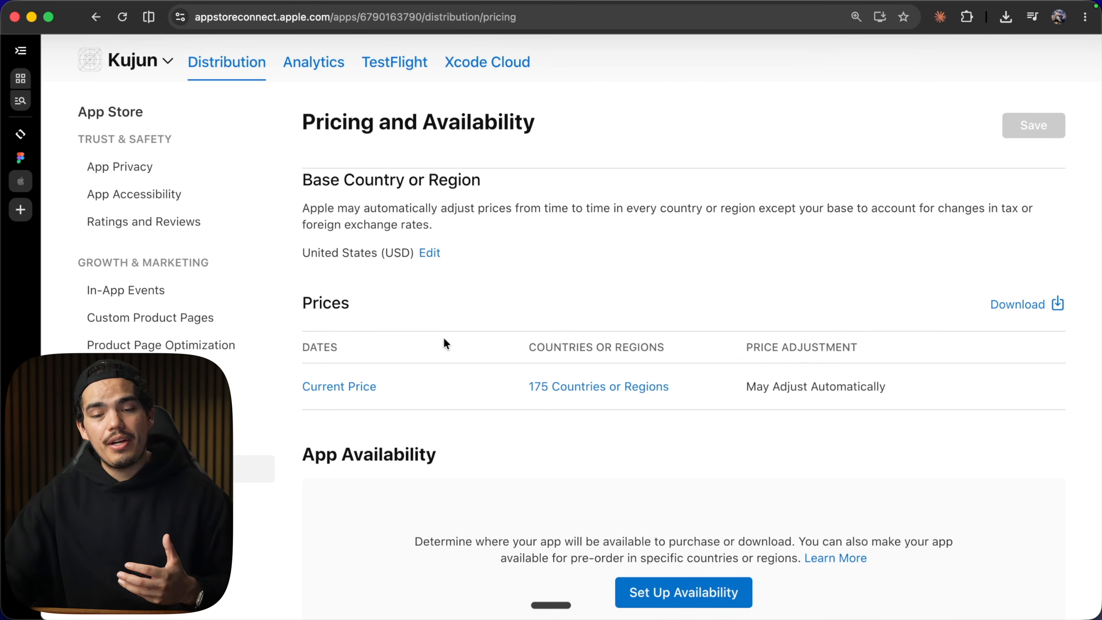
pyautogui.scroll(-3, 443, 338)
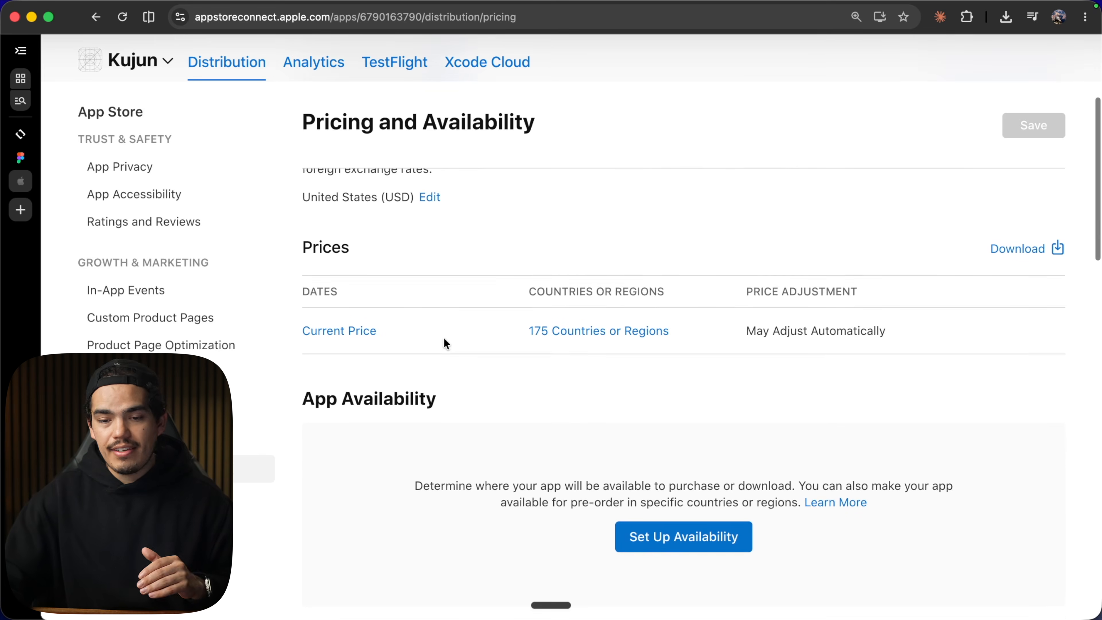
pyautogui.scroll(-8, 443, 338)
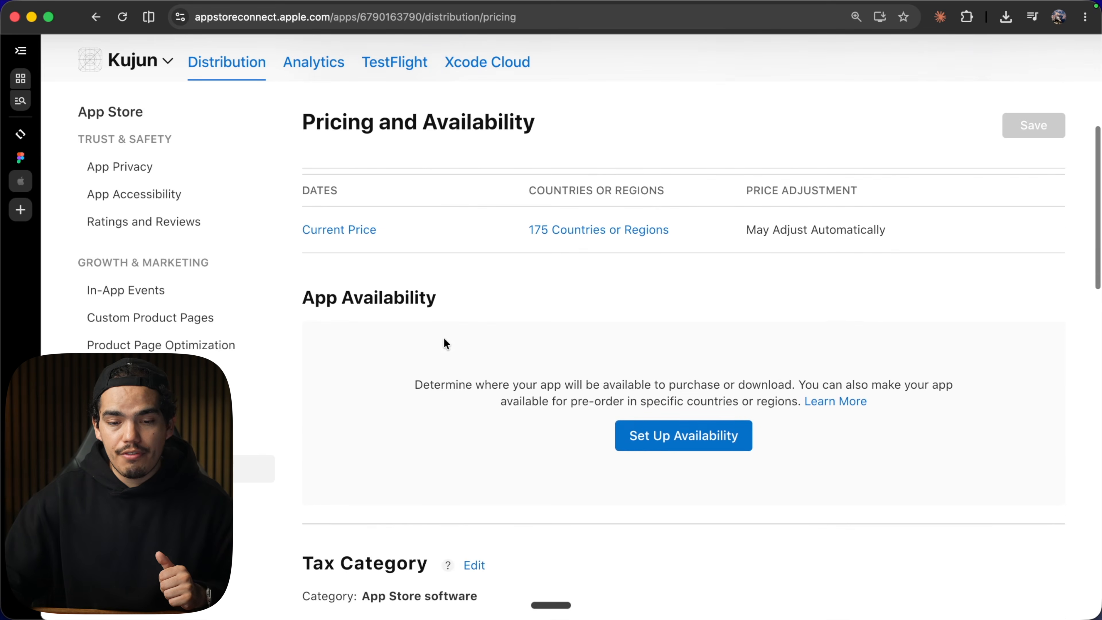
# Set up app availability for all countries or regions and confirm the availability choice.
pyautogui.click(659, 360)
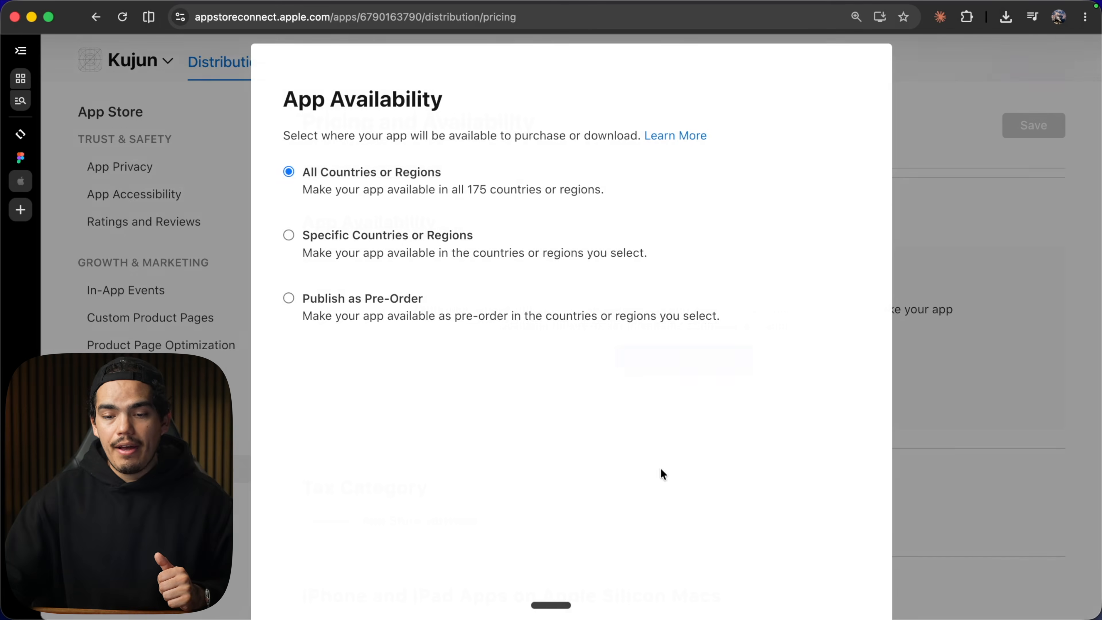
pyautogui.scroll(-3, 408, 206)
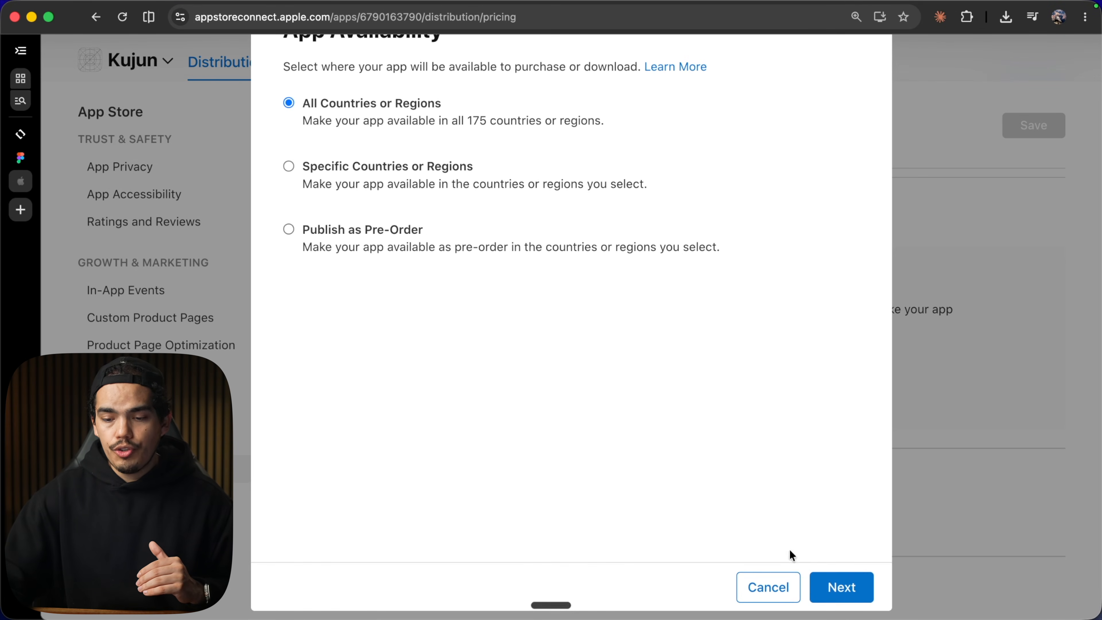
pyautogui.click(840, 589)
pyautogui.scroll(-1, 840, 582)
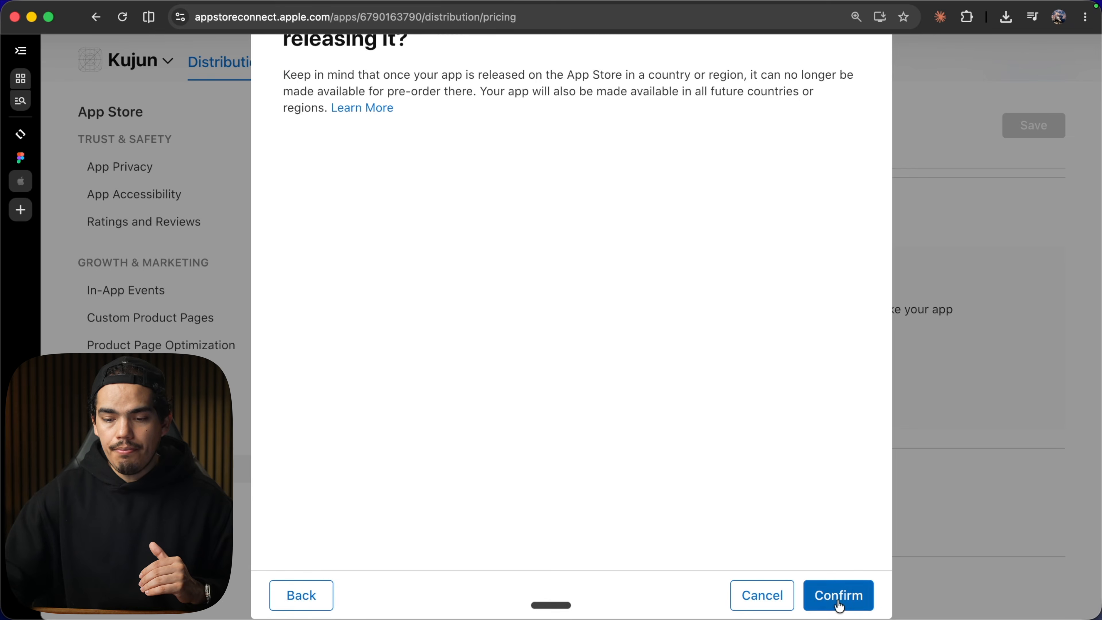
pyautogui.click(839, 598)
# Open the iOS app version 1.0 submission page and follow its link to App Information.
pyautogui.click(309, 152)
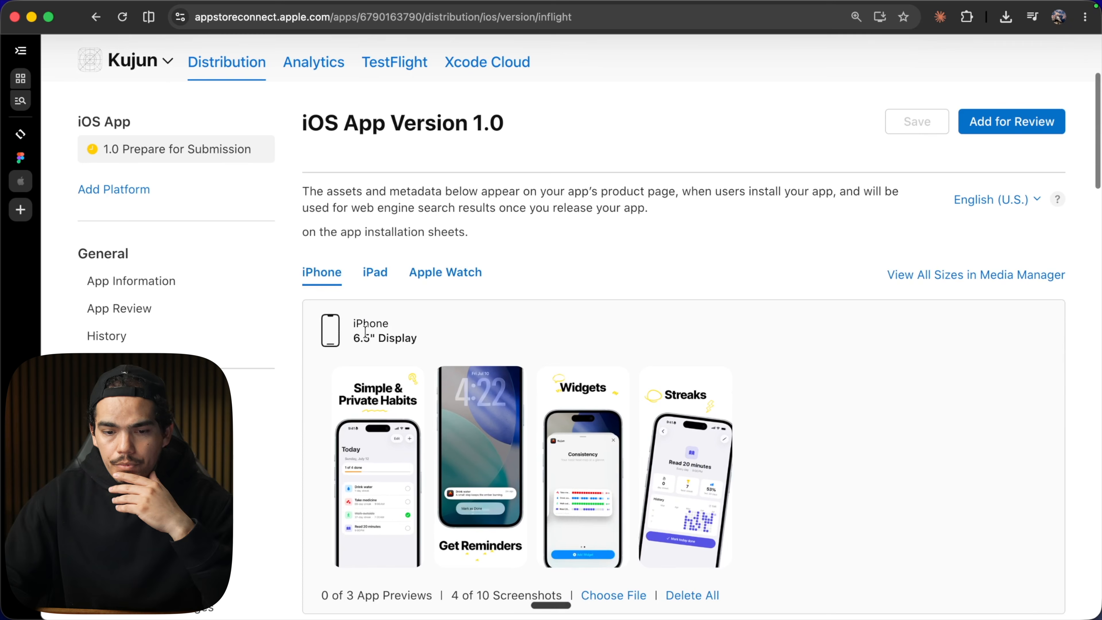
pyautogui.scroll(-3, 365, 332)
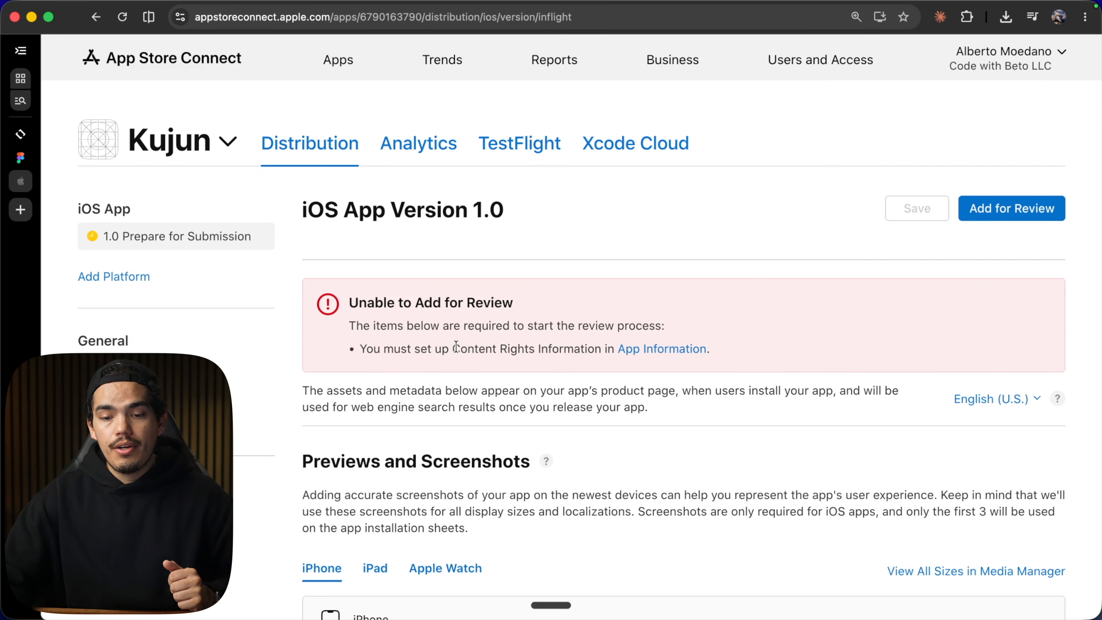
pyautogui.click(660, 349)
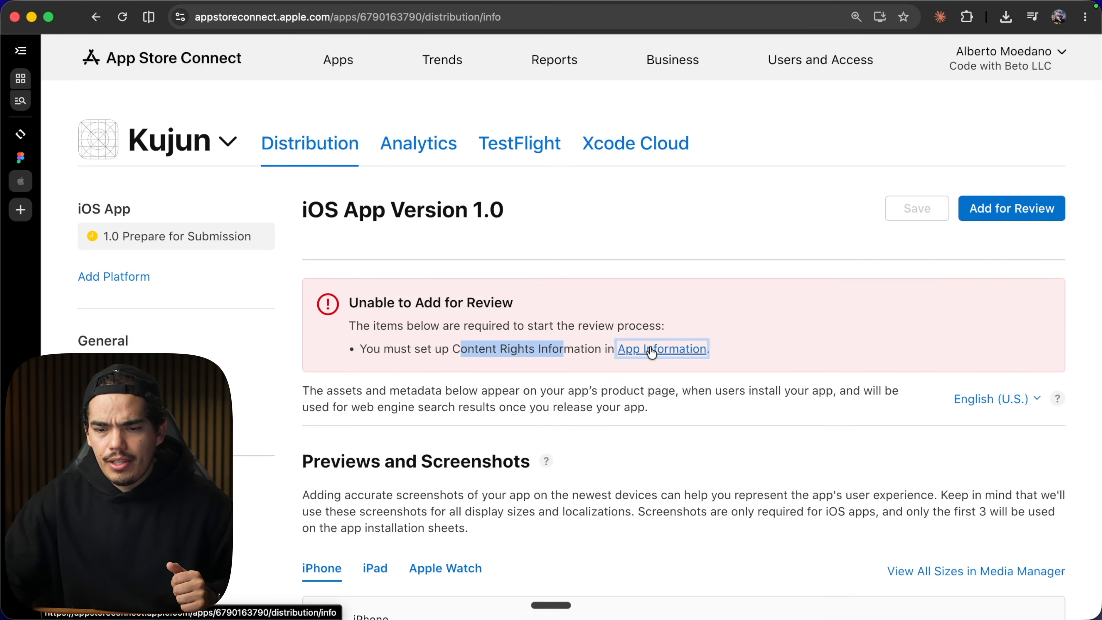
# Set up content rights stating the app does not contain, show, or access third-party content.
pyautogui.scroll(-10, 489, 393)
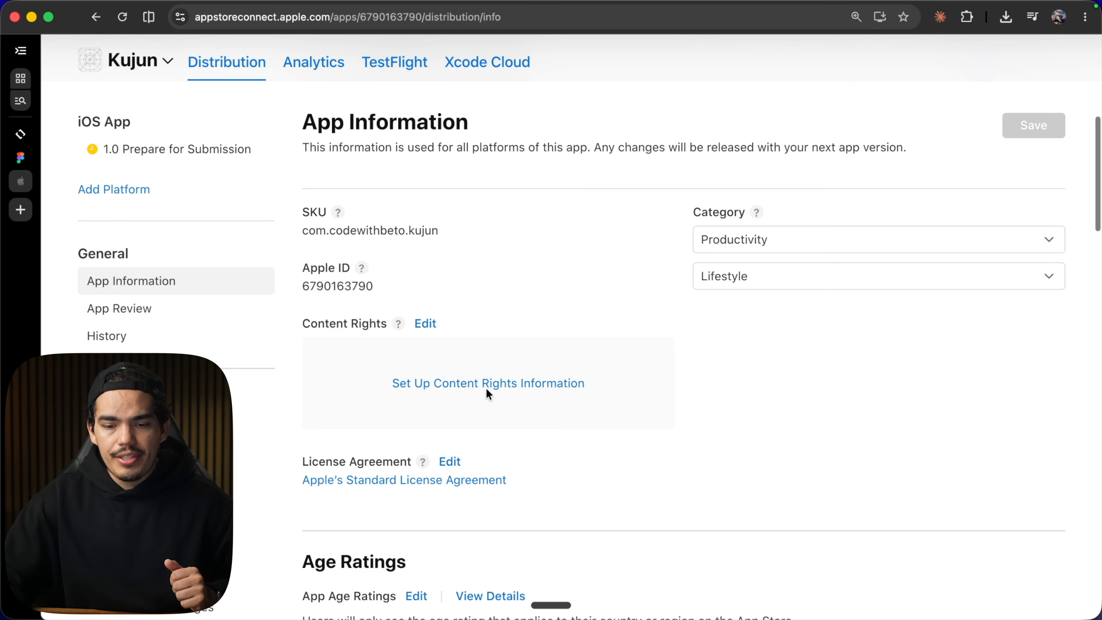
pyautogui.click(473, 384)
pyautogui.click(352, 384)
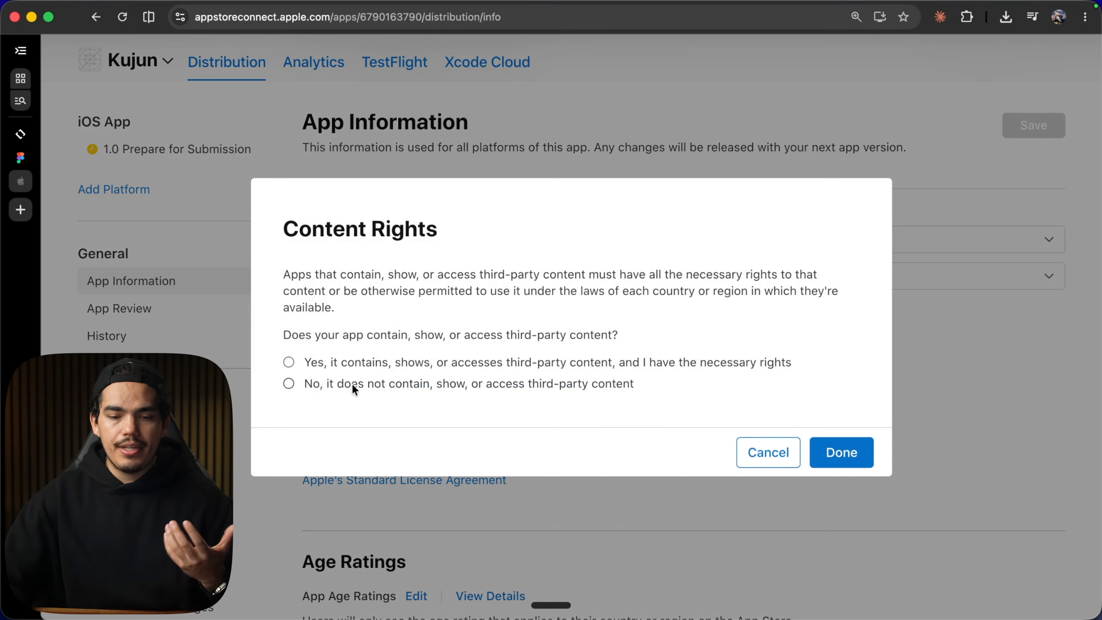
pyautogui.click(834, 451)
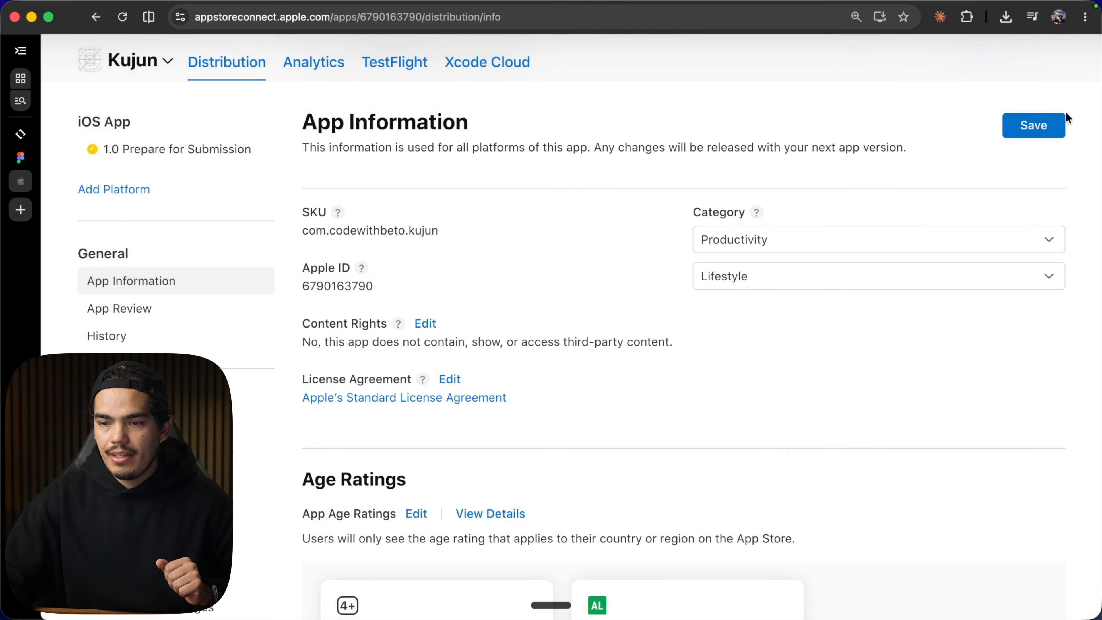
# Return to version 1.0 and submit the draft submission for review.
pyautogui.click(230, 71)
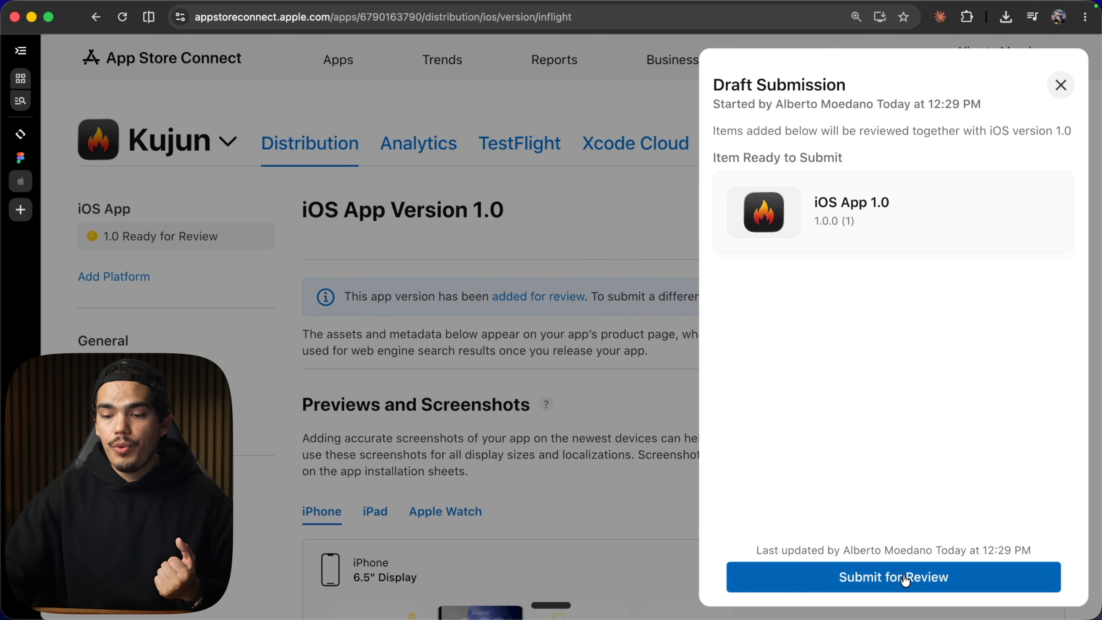
pyautogui.click(903, 591)
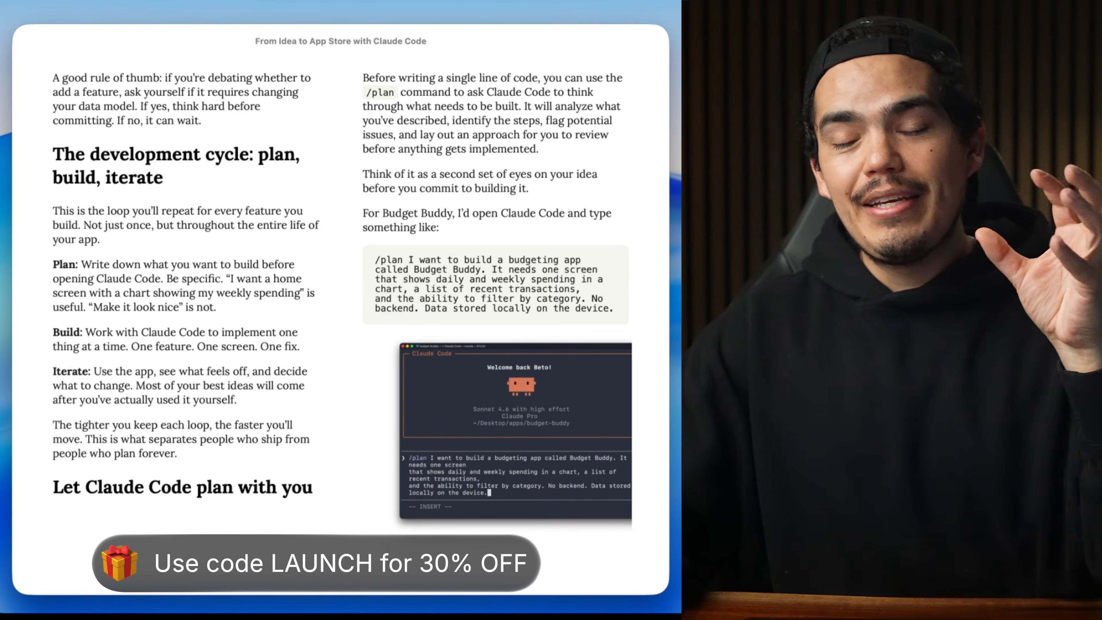
pyautogui.press('Right')
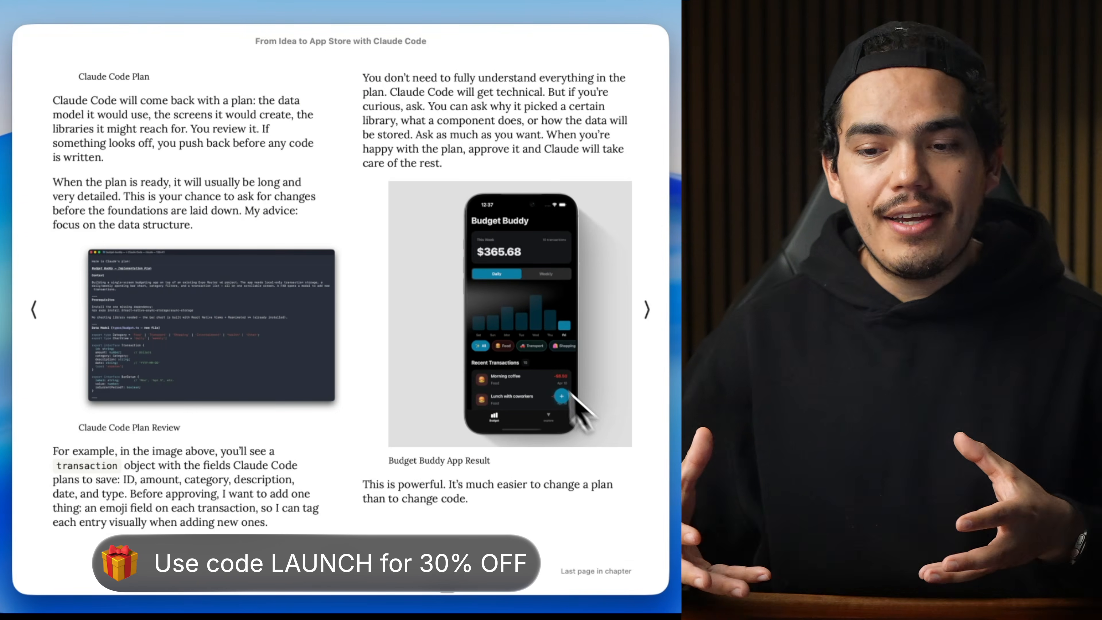
pyautogui.click(521, 406)
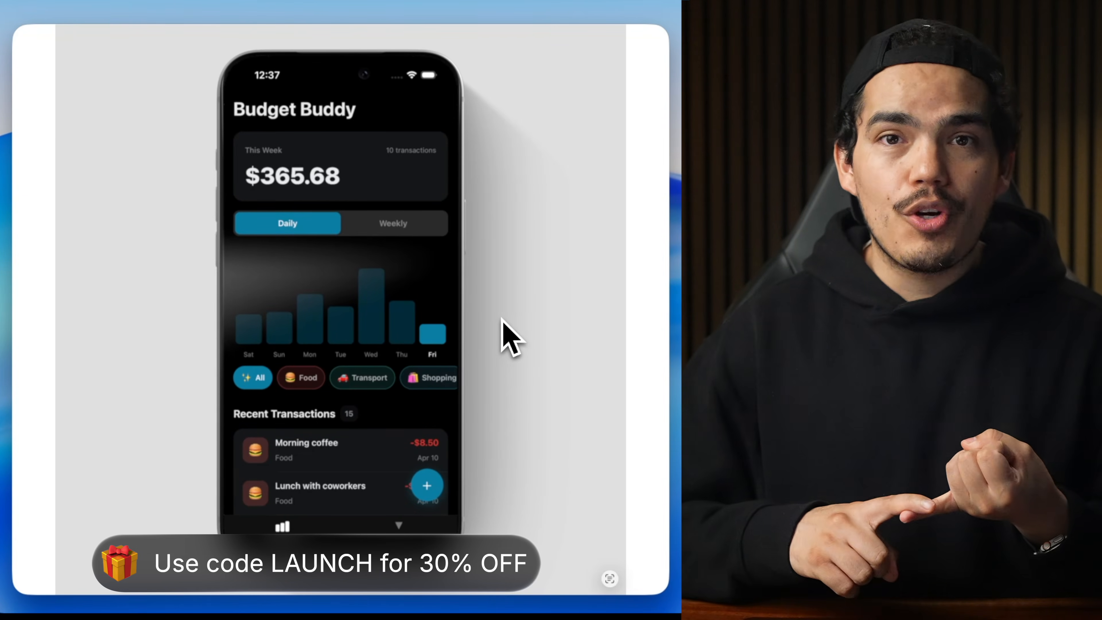
pyautogui.click(503, 319)
pyautogui.press('Right')
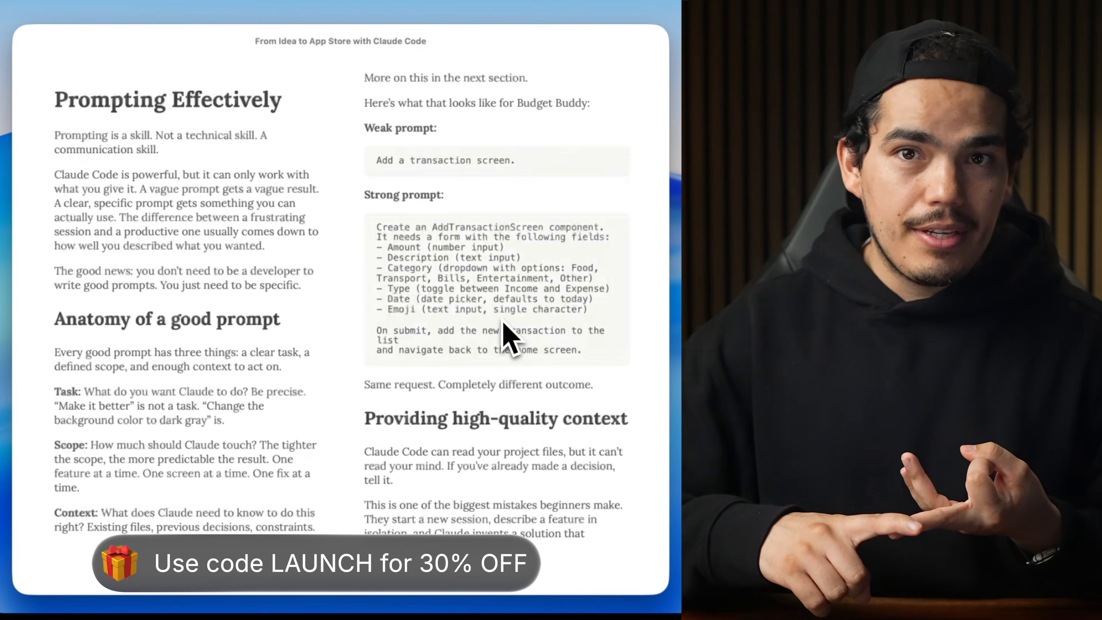